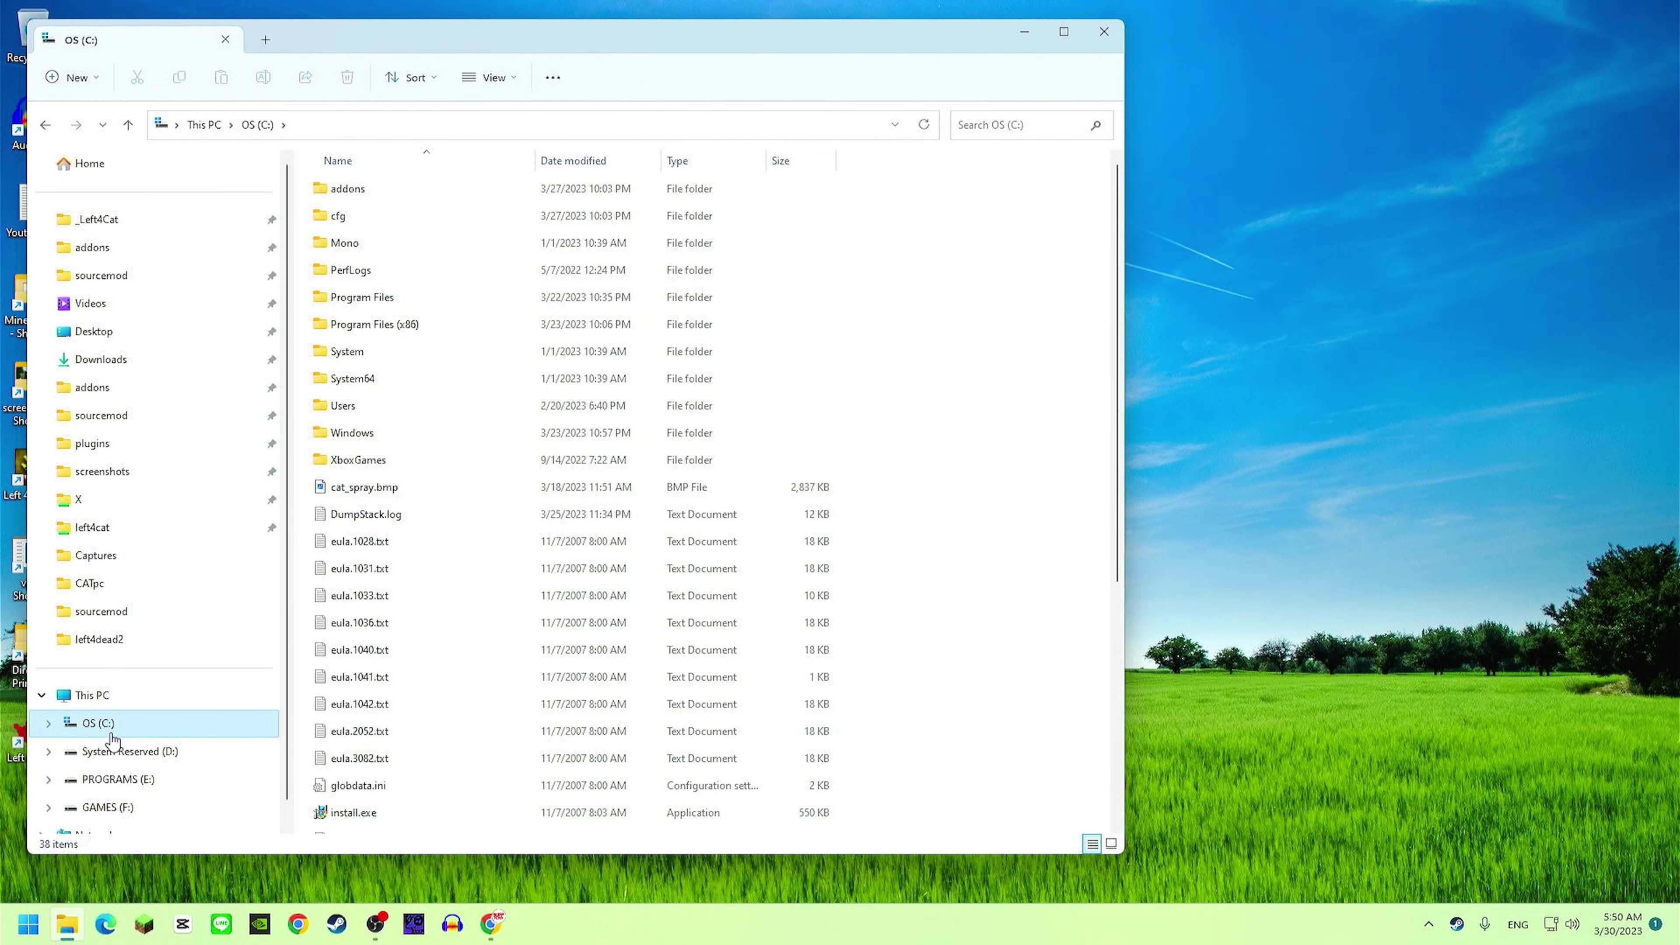
Open the folder C:\Program Files (x86)\Steam\steamapps\common\left 4 dead\left4dead.
{"action": "double_click", "coordinate": [375, 328]}
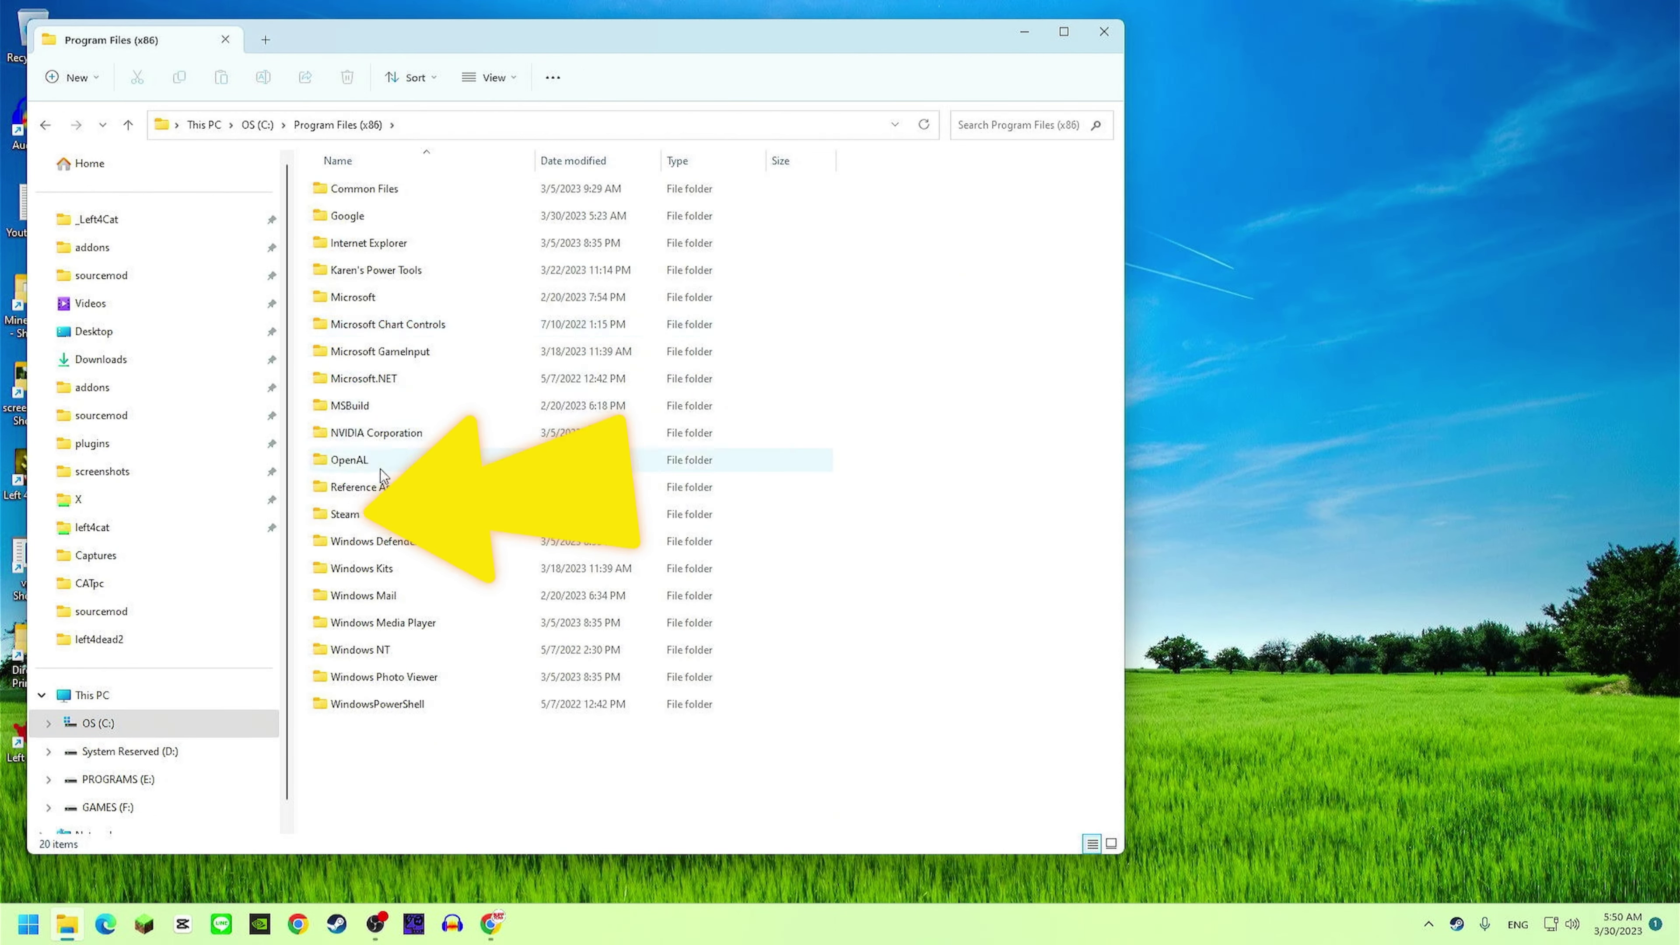
{"action": "double_click", "coordinate": [344, 515]}
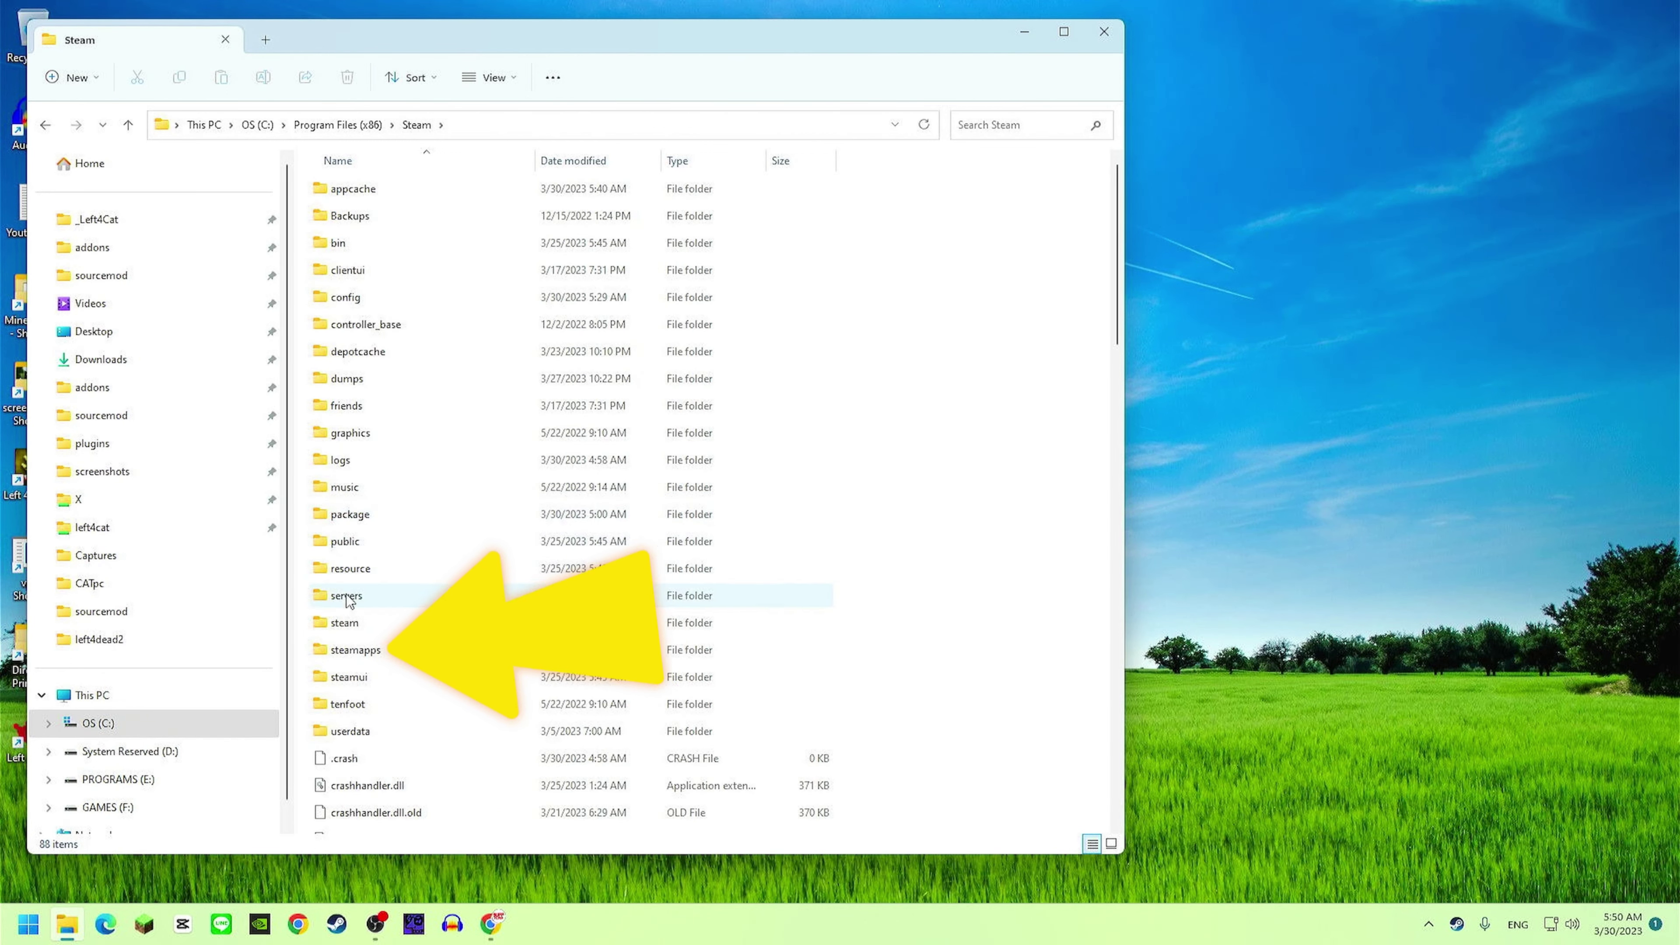
{"action": "double_click", "coordinate": [342, 649]}
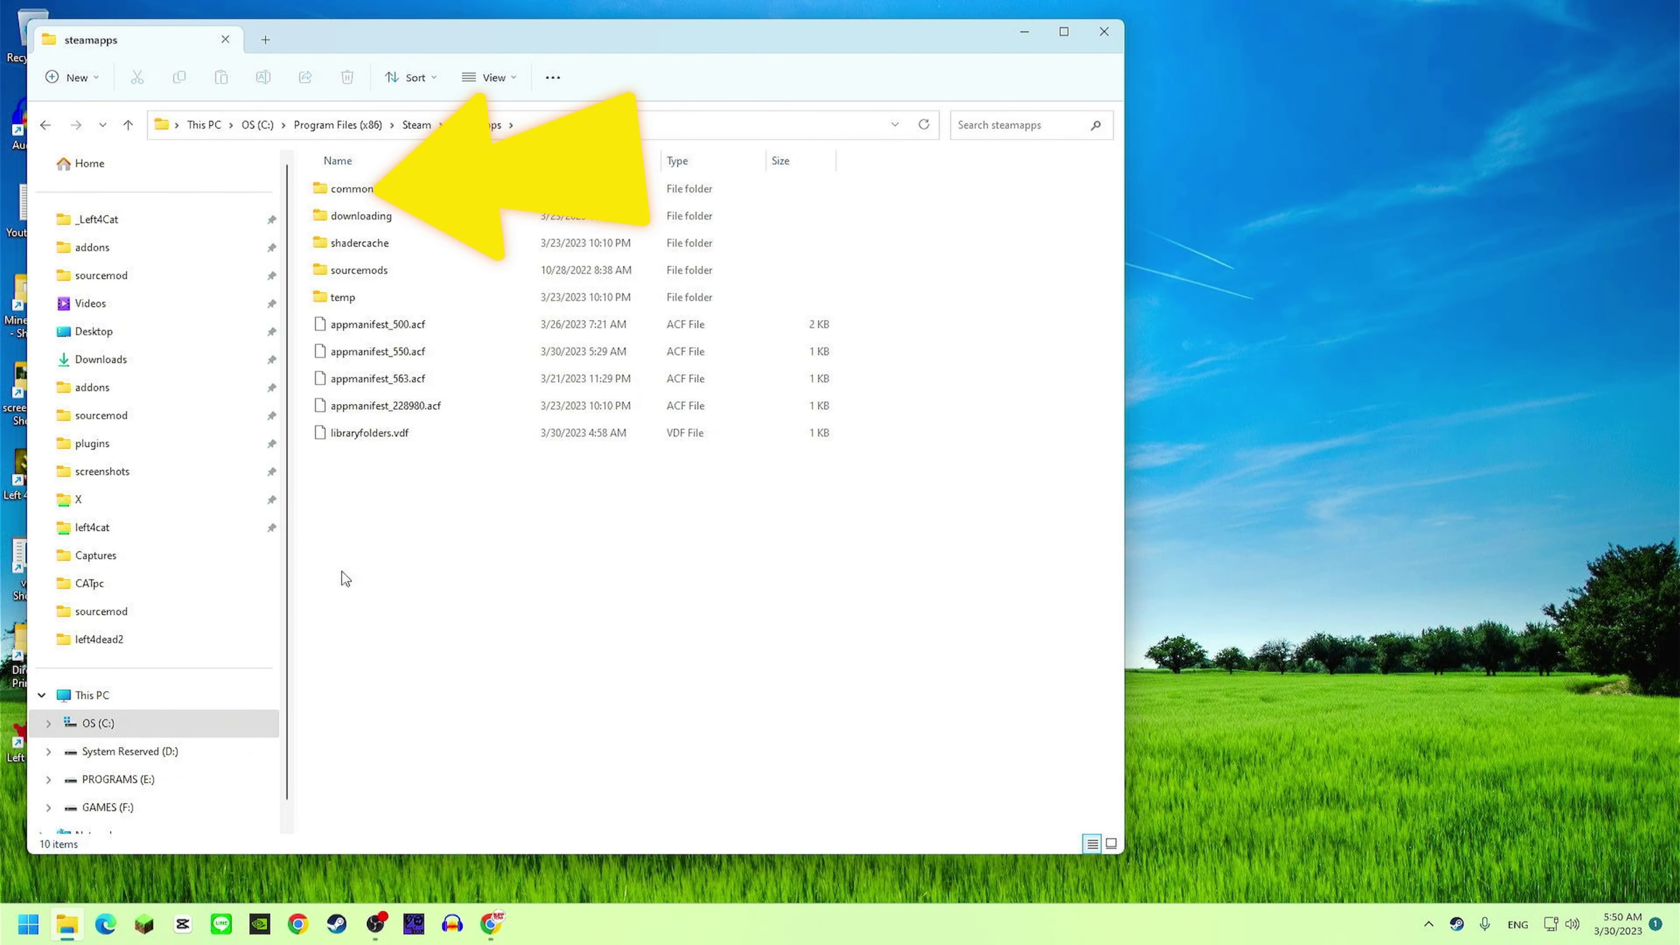
{"action": "double_click", "coordinate": [380, 188]}
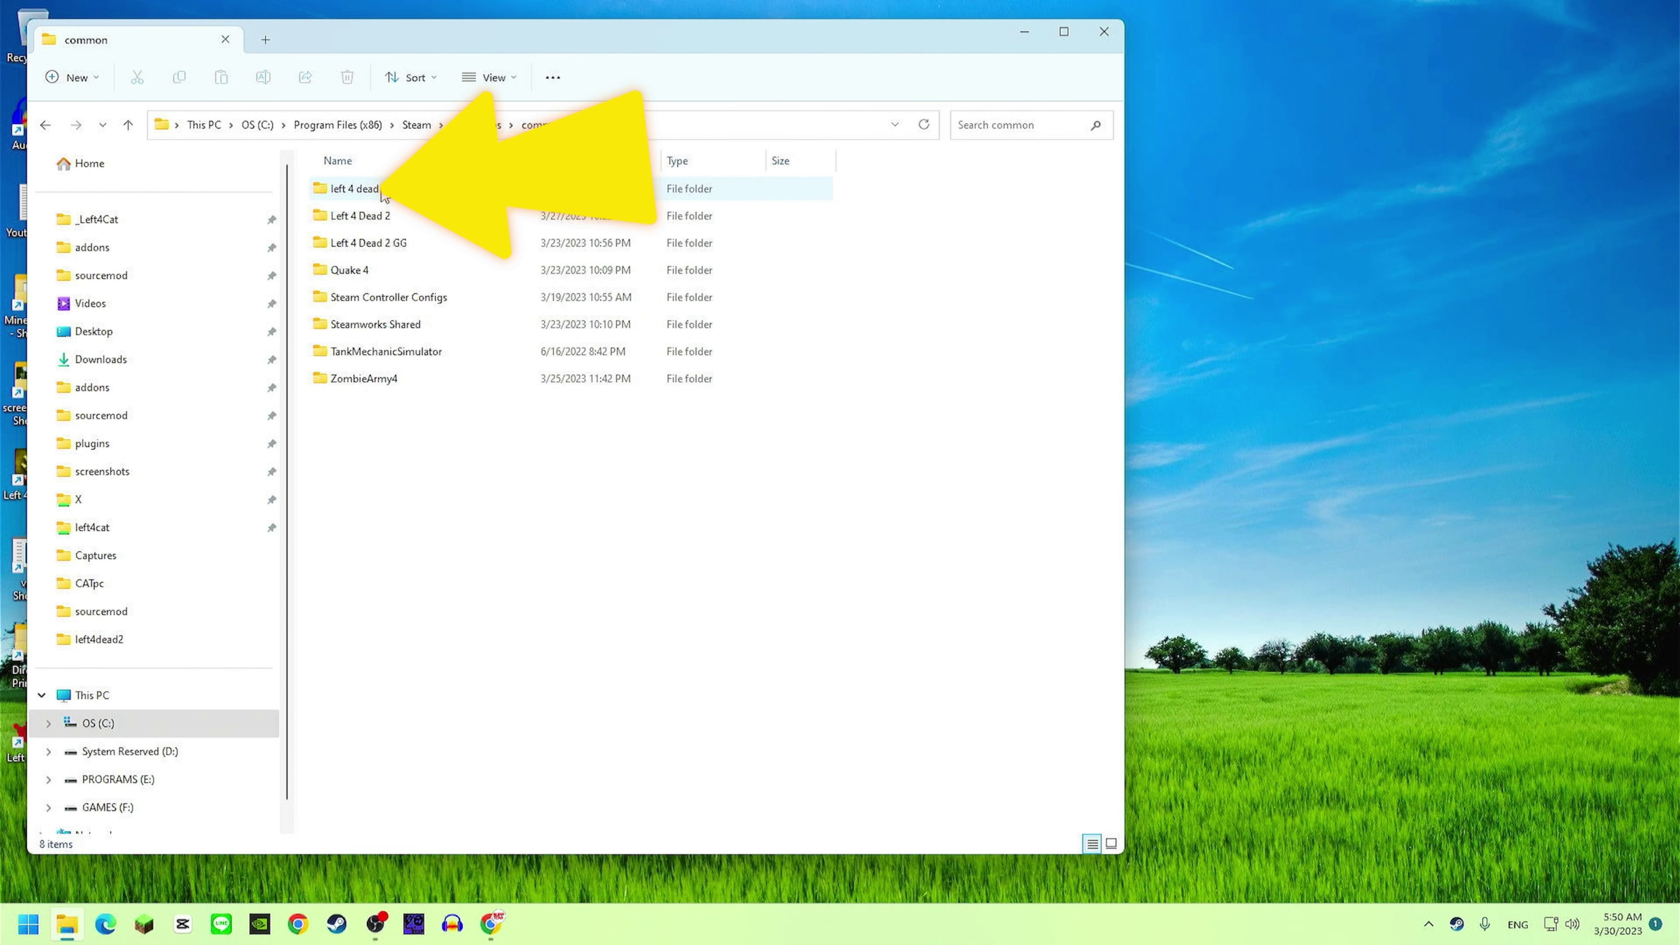
{"action": "double_click", "coordinate": [380, 188]}
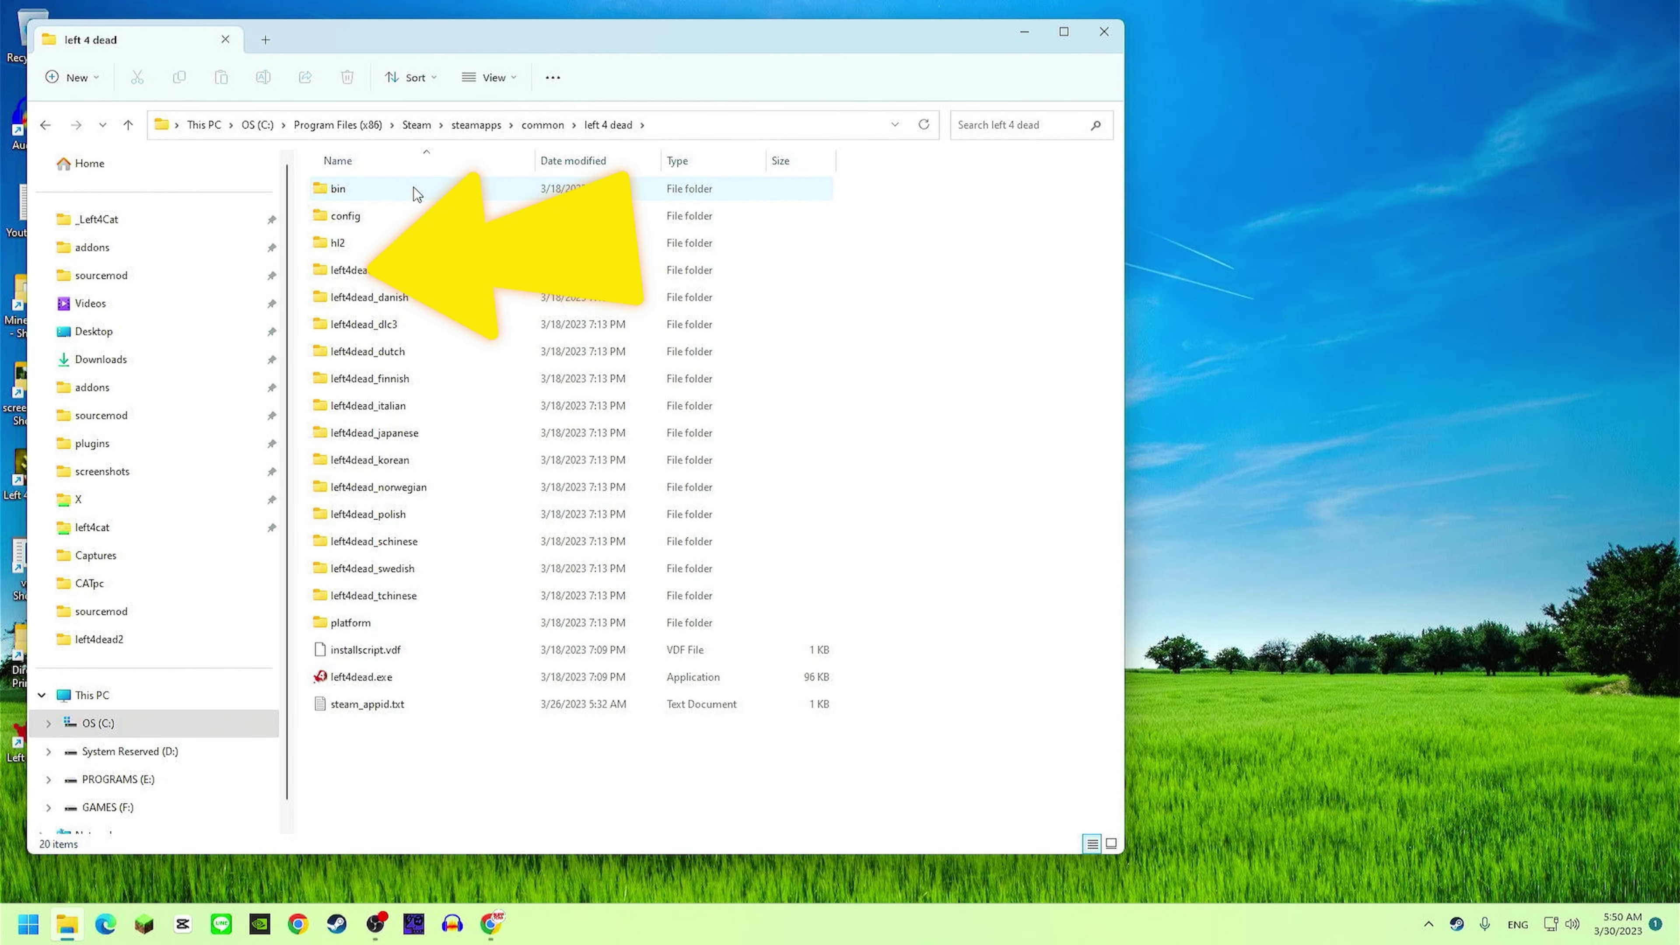
{"action": "left_click", "coordinate": [386, 272]}
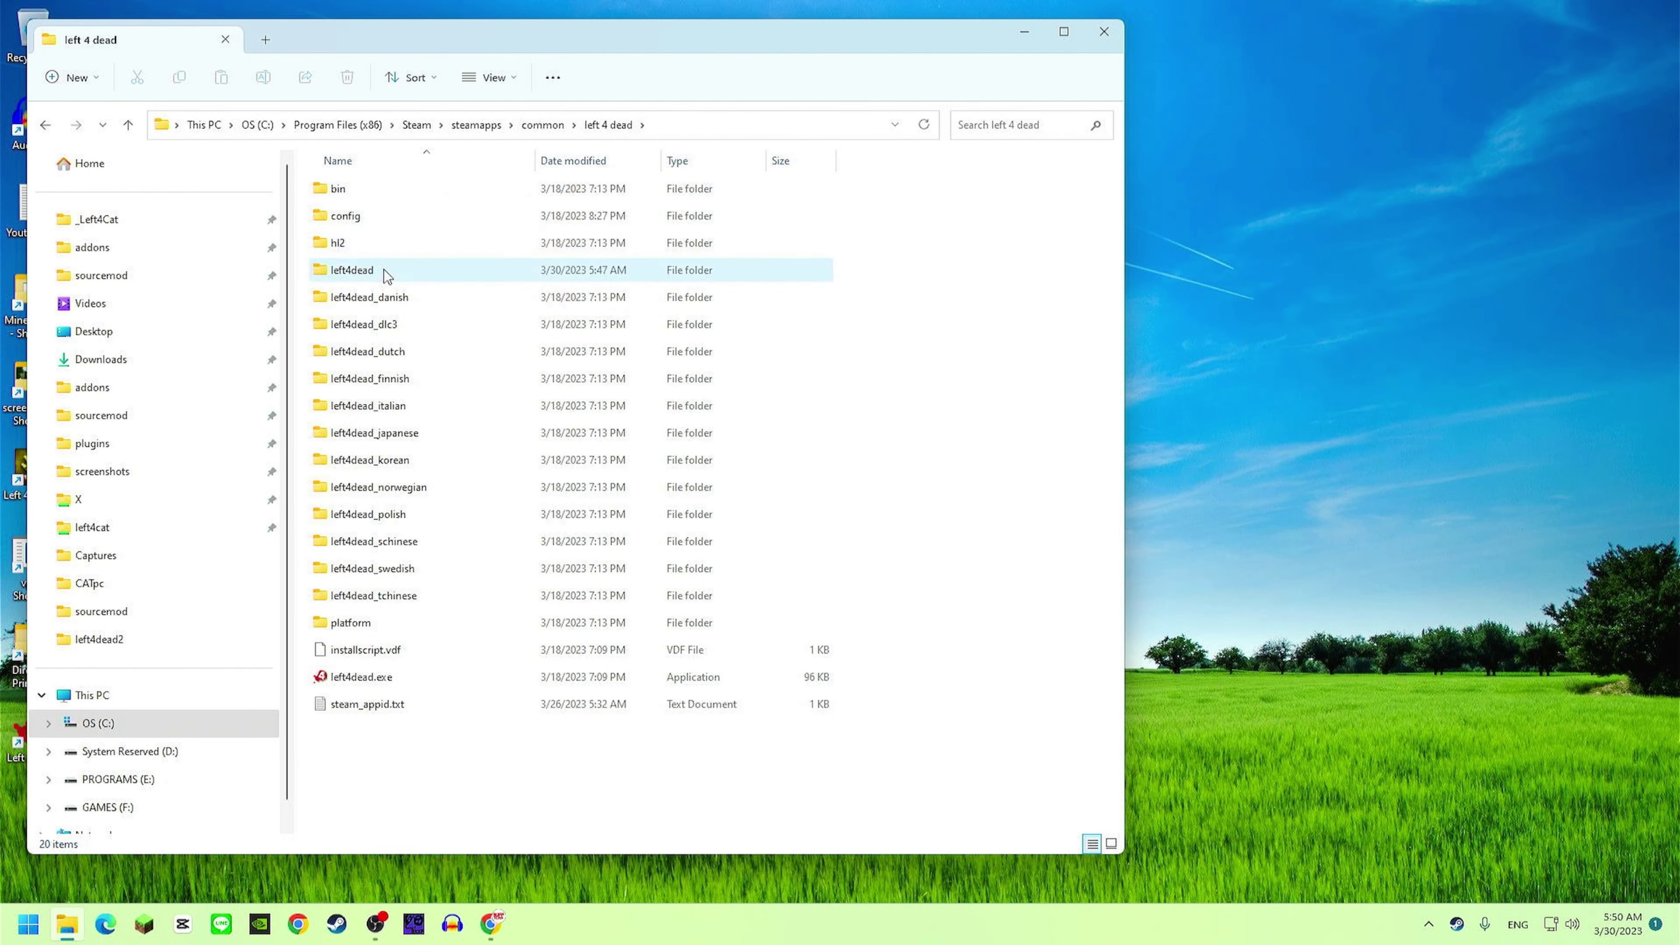
{"action": "double_click", "coordinate": [384, 269]}
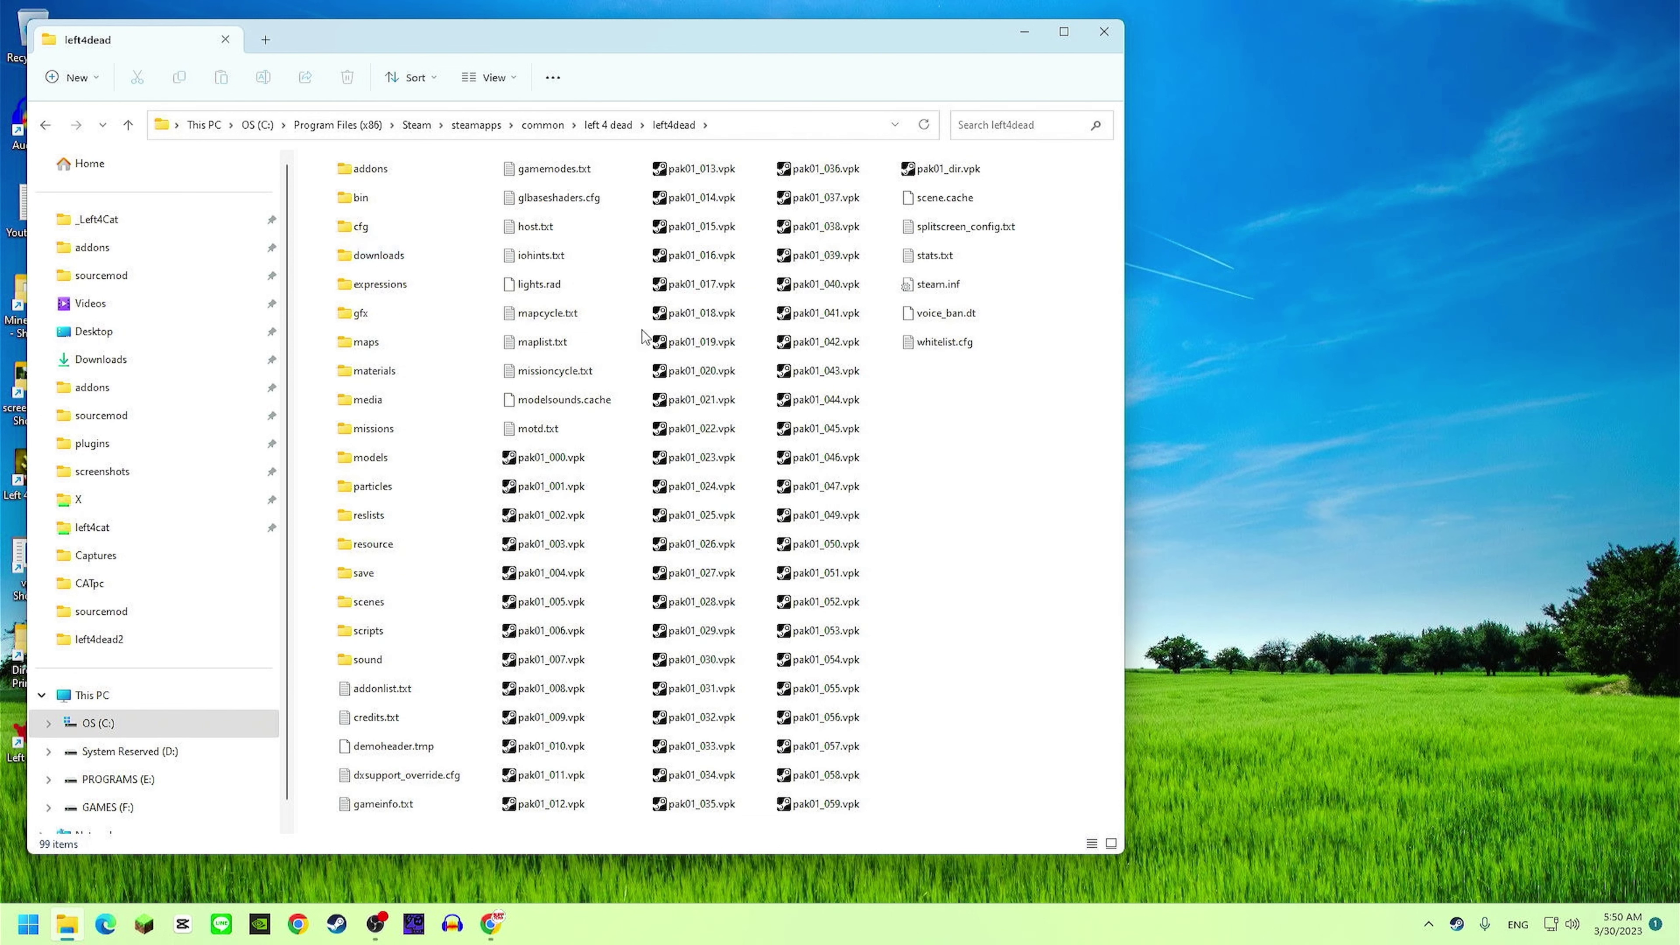
Create a new folder named _BACKUP inside the left4dead folder.
{"action": "right_click", "coordinate": [982, 506]}
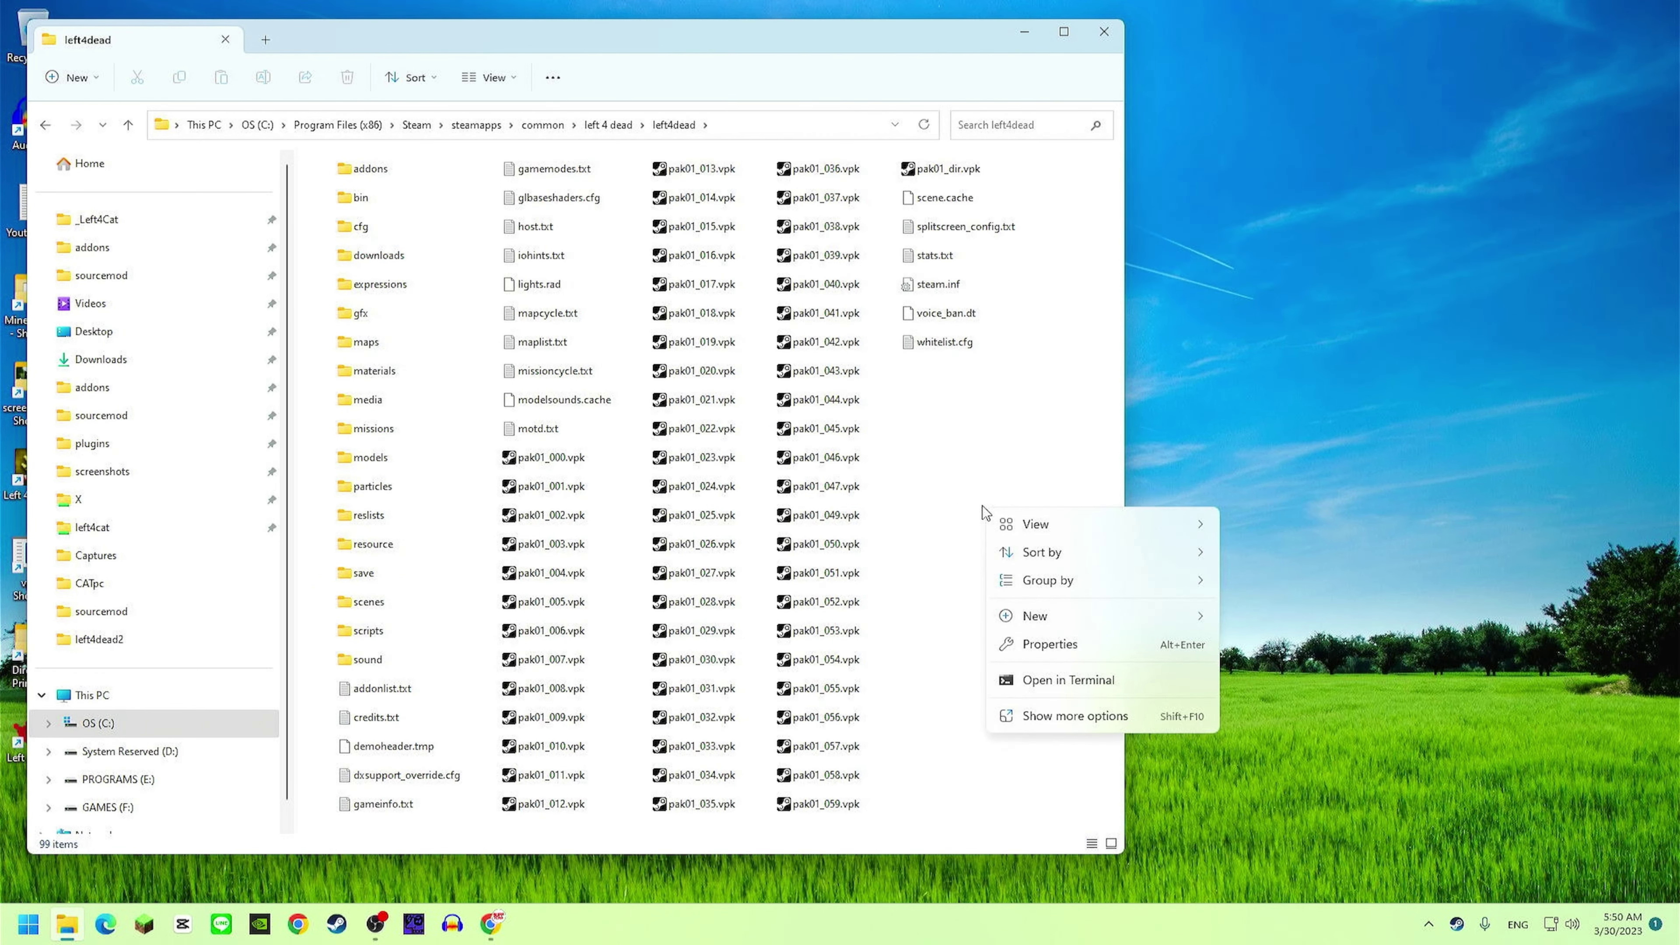
{"action": "mouse_move", "coordinate": [1172, 624]}
{"action": "left_click", "coordinate": [1271, 620]}
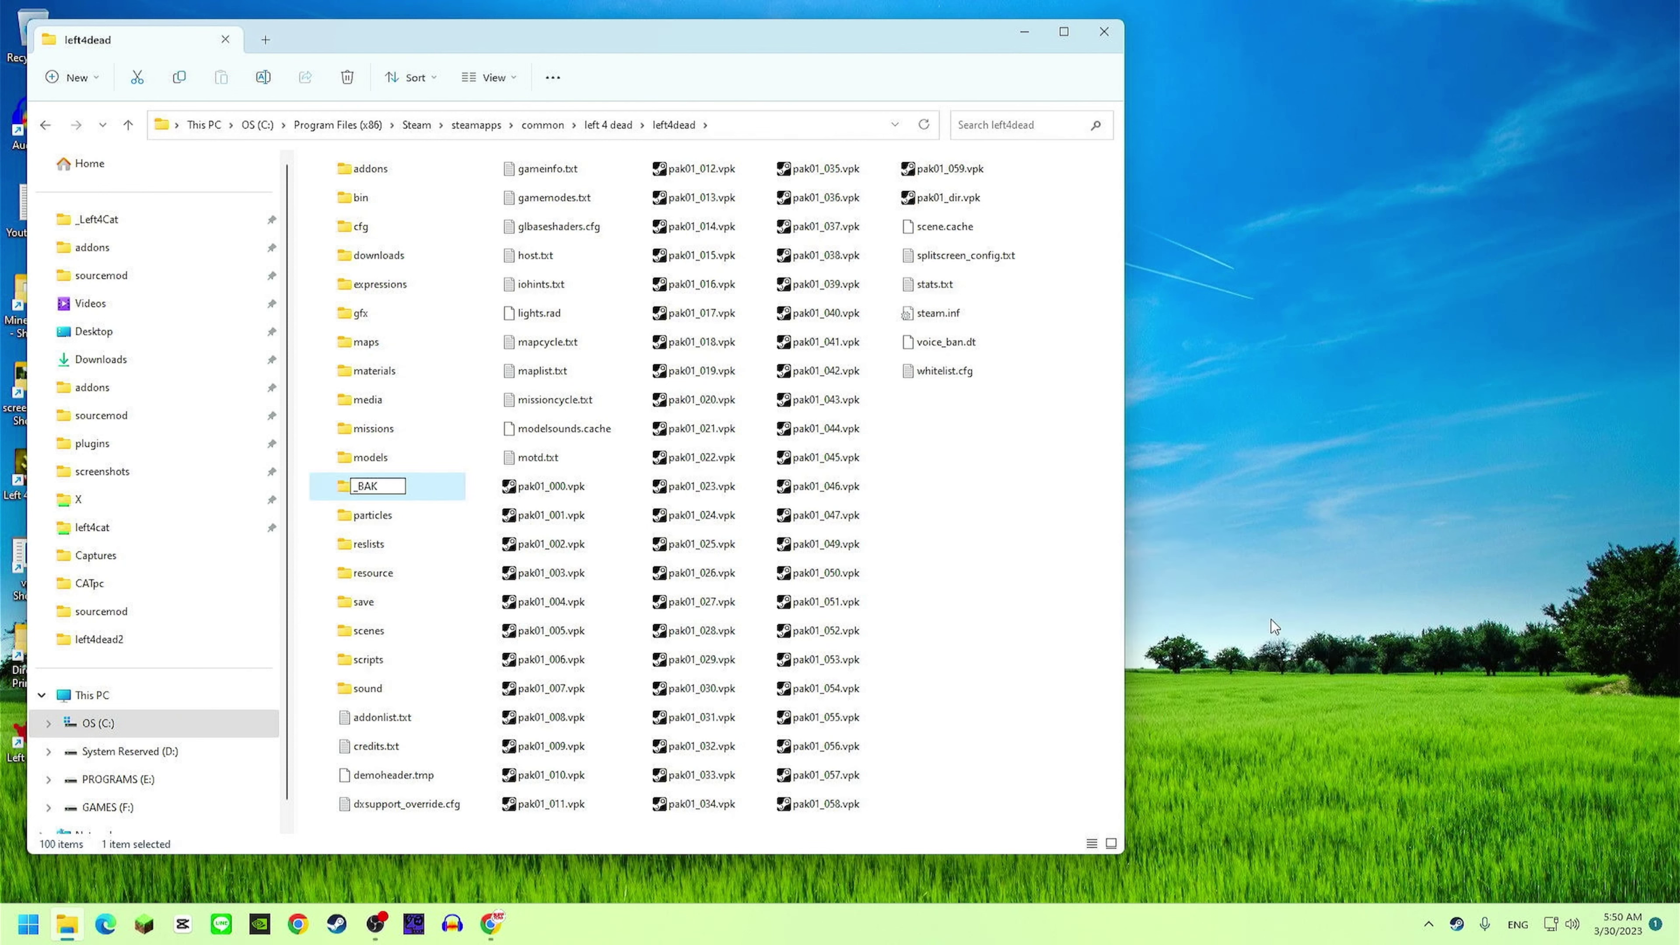
{"action": "key", "text": "Return"}
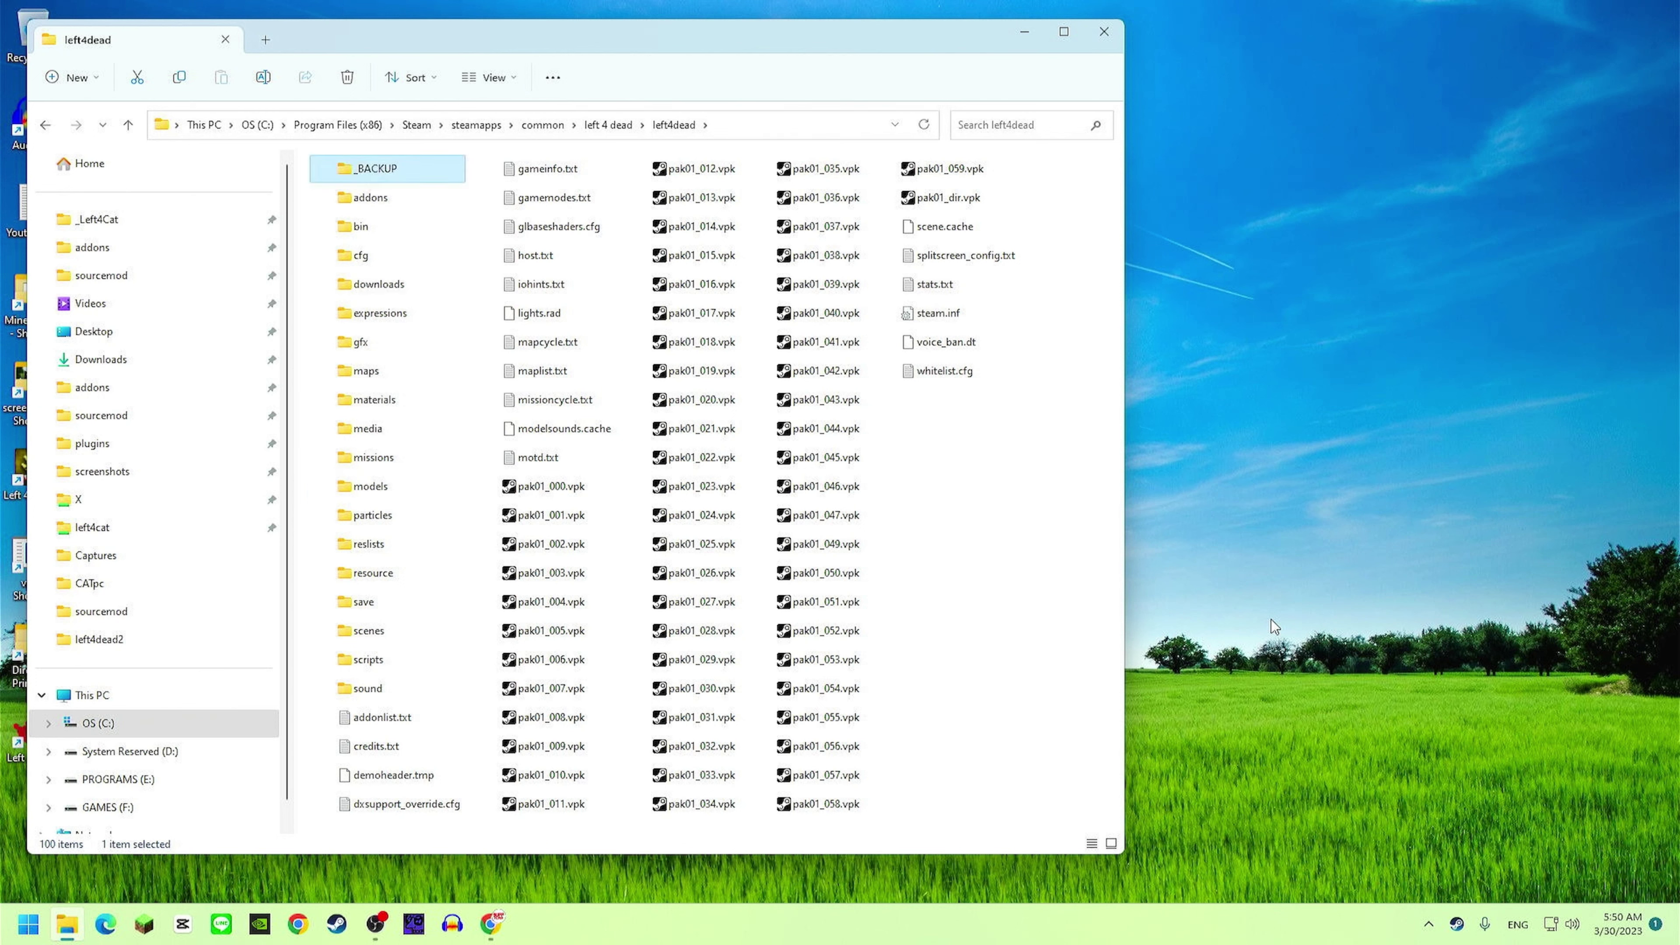
{"action": "left_click", "coordinate": [1014, 470]}
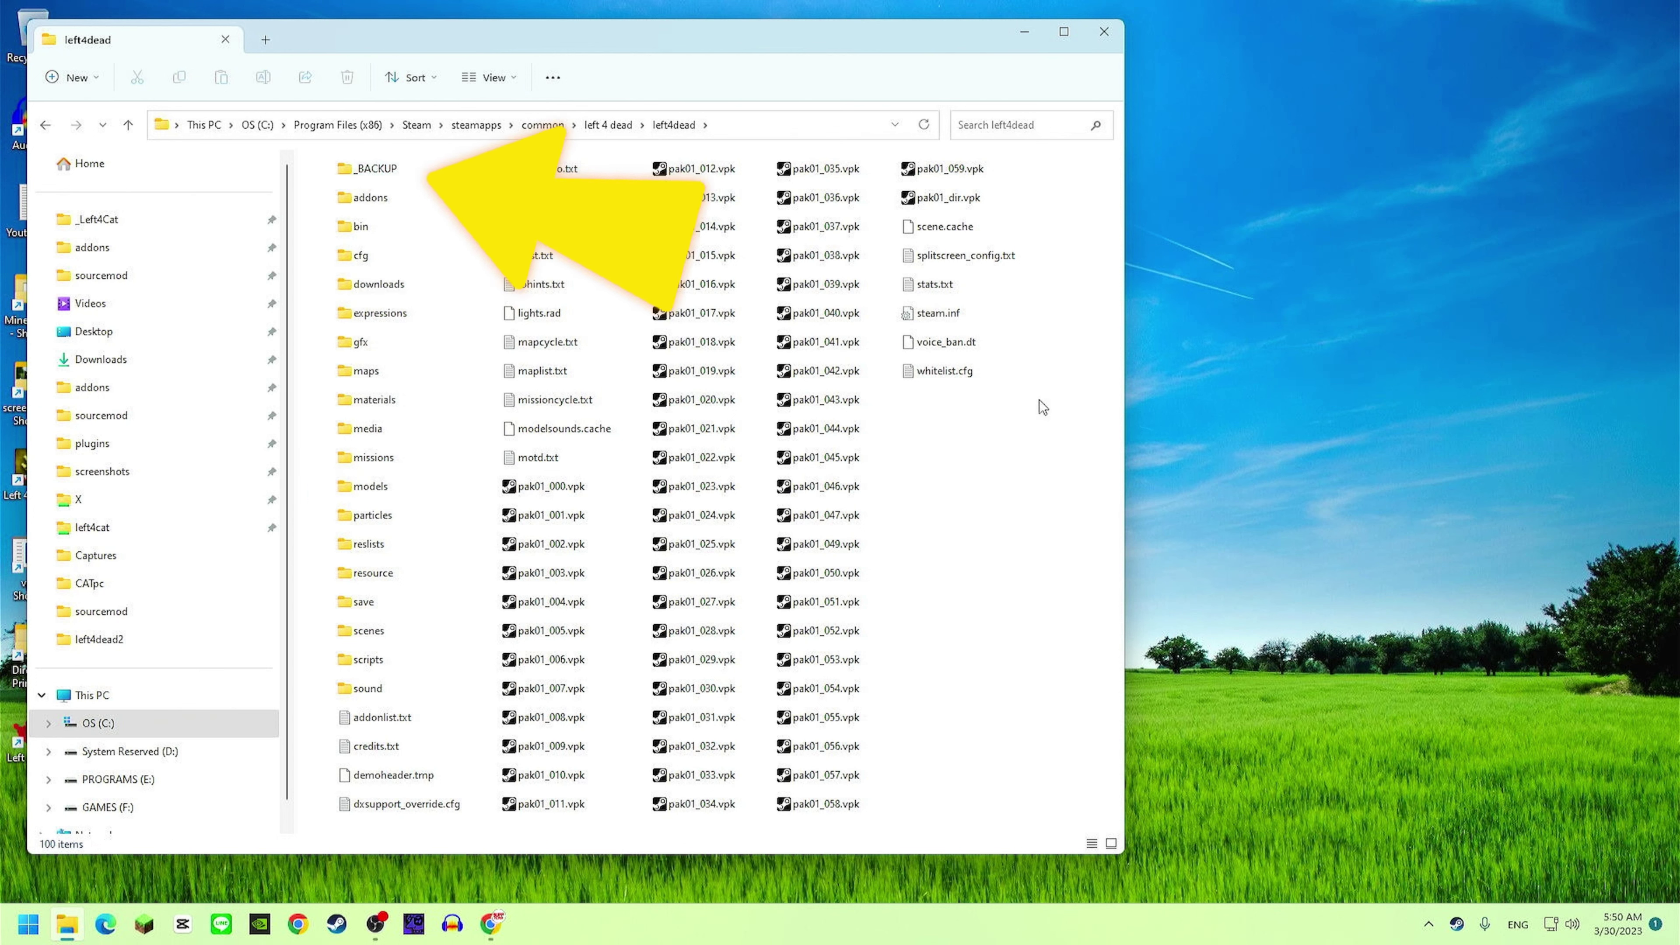
Launch GCFScape and load pak01_dir.vpk from the left4dead folder into it.
{"action": "left_click", "coordinate": [414, 925]}
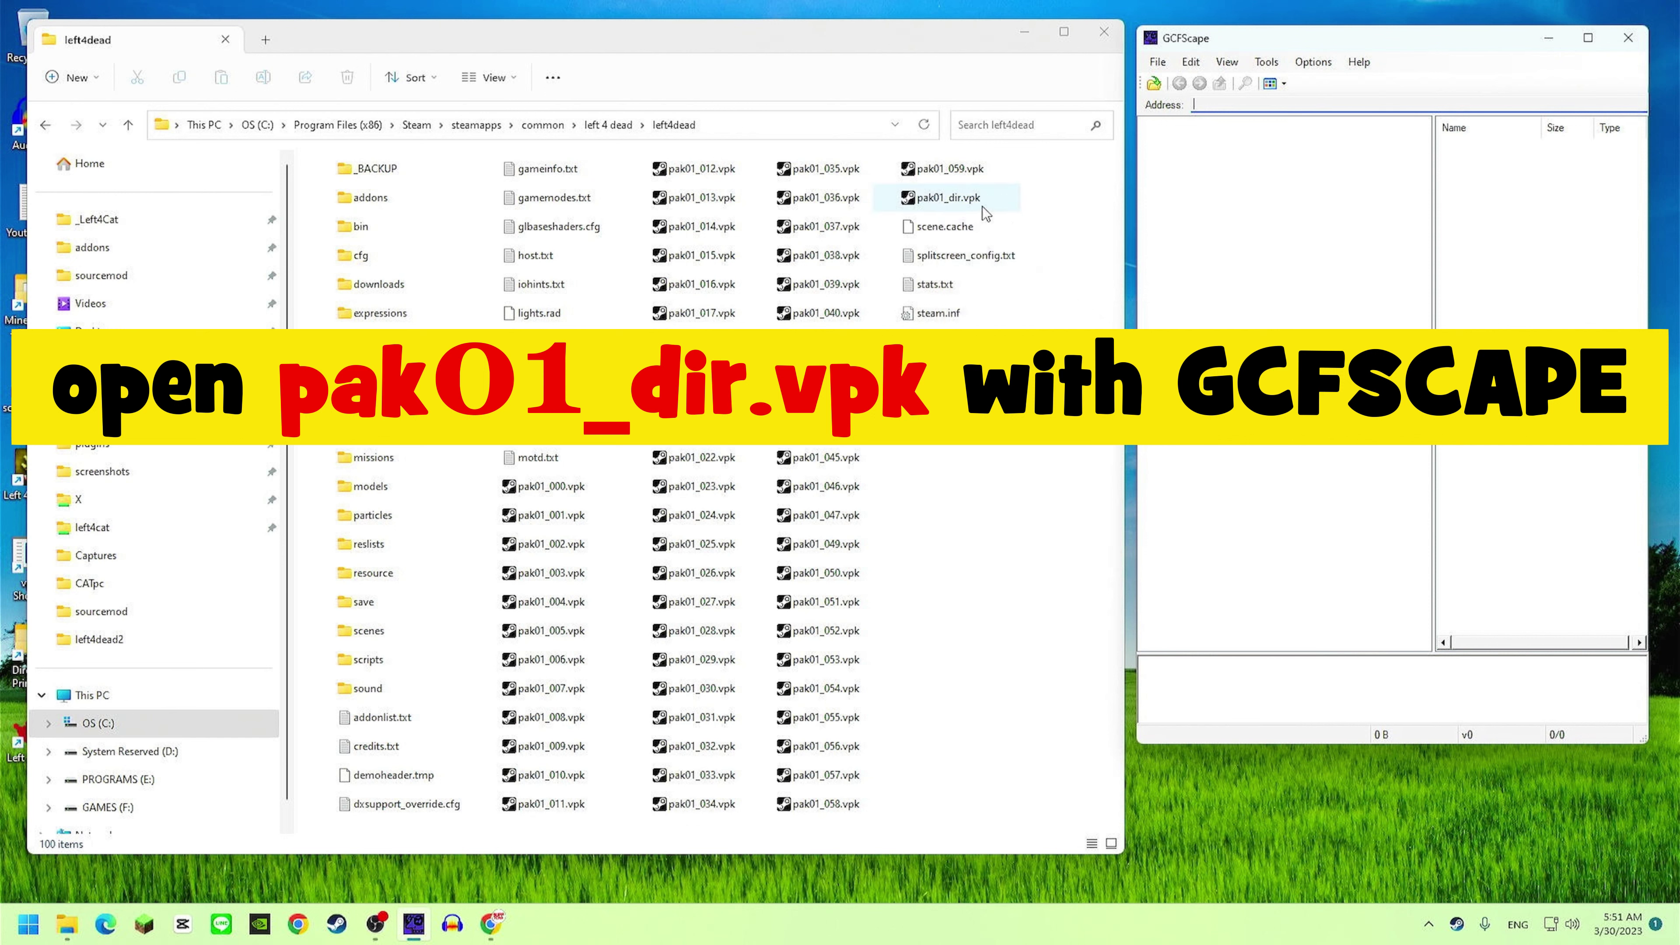
{"action": "left_click", "coordinate": [956, 204]}
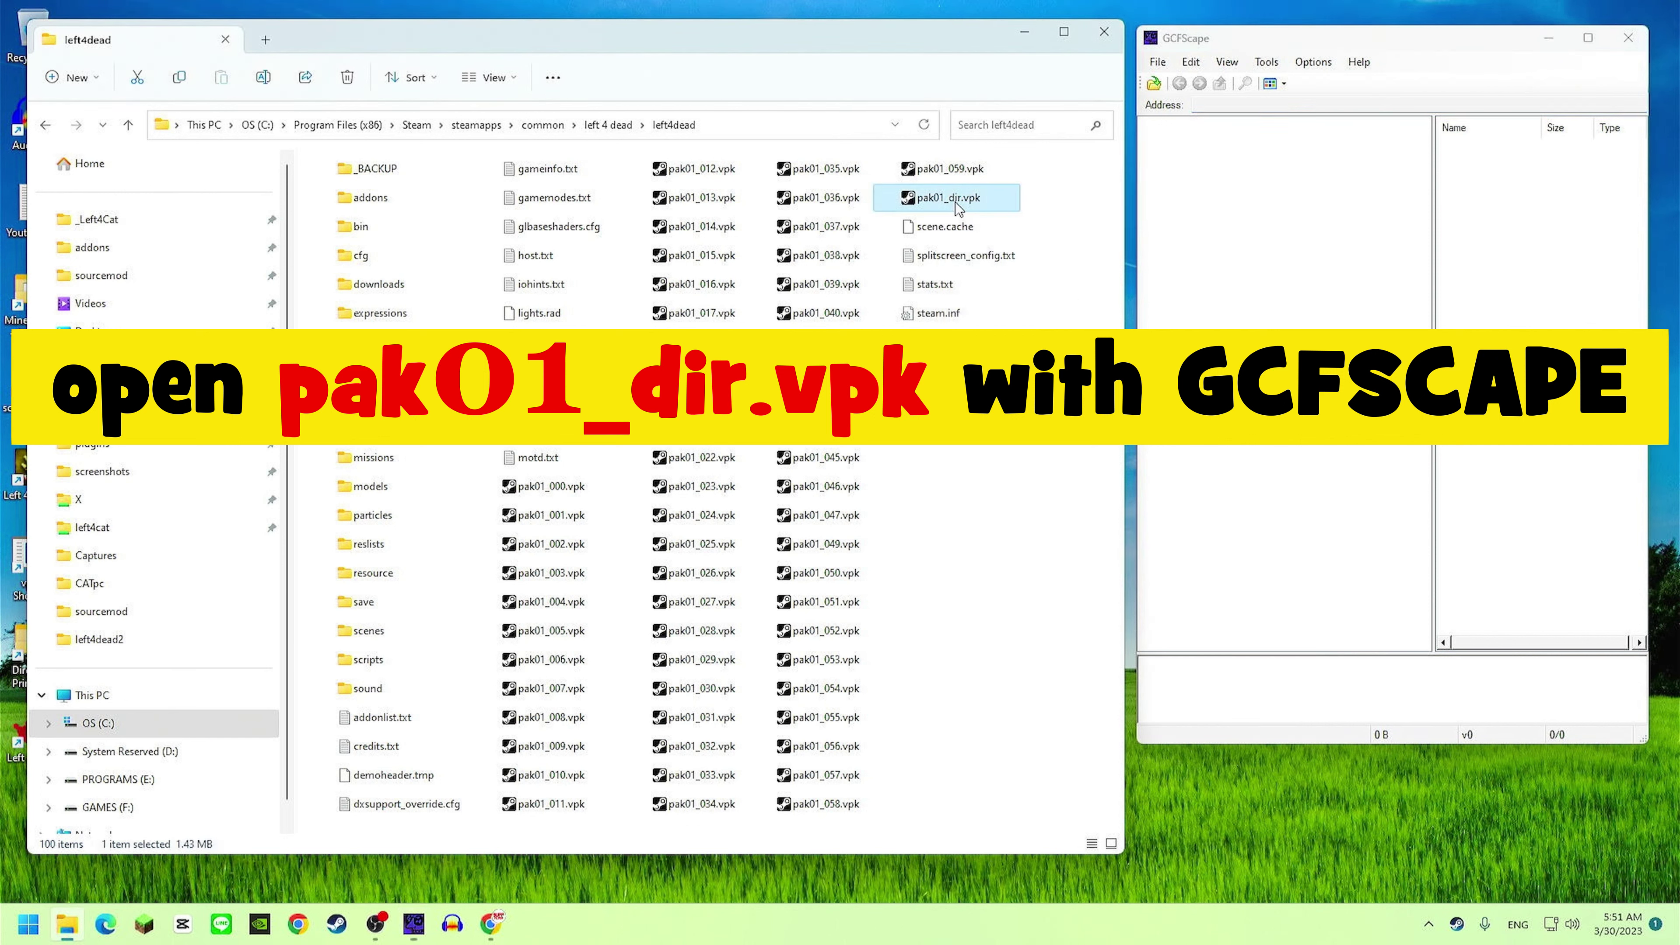
{"action": "left_click_drag", "start_coordinate": [933, 207], "coordinate": [1158, 213]}
{"action": "left_click_drag", "start_coordinate": [1410, 201], "coordinate": [1410, 202]}
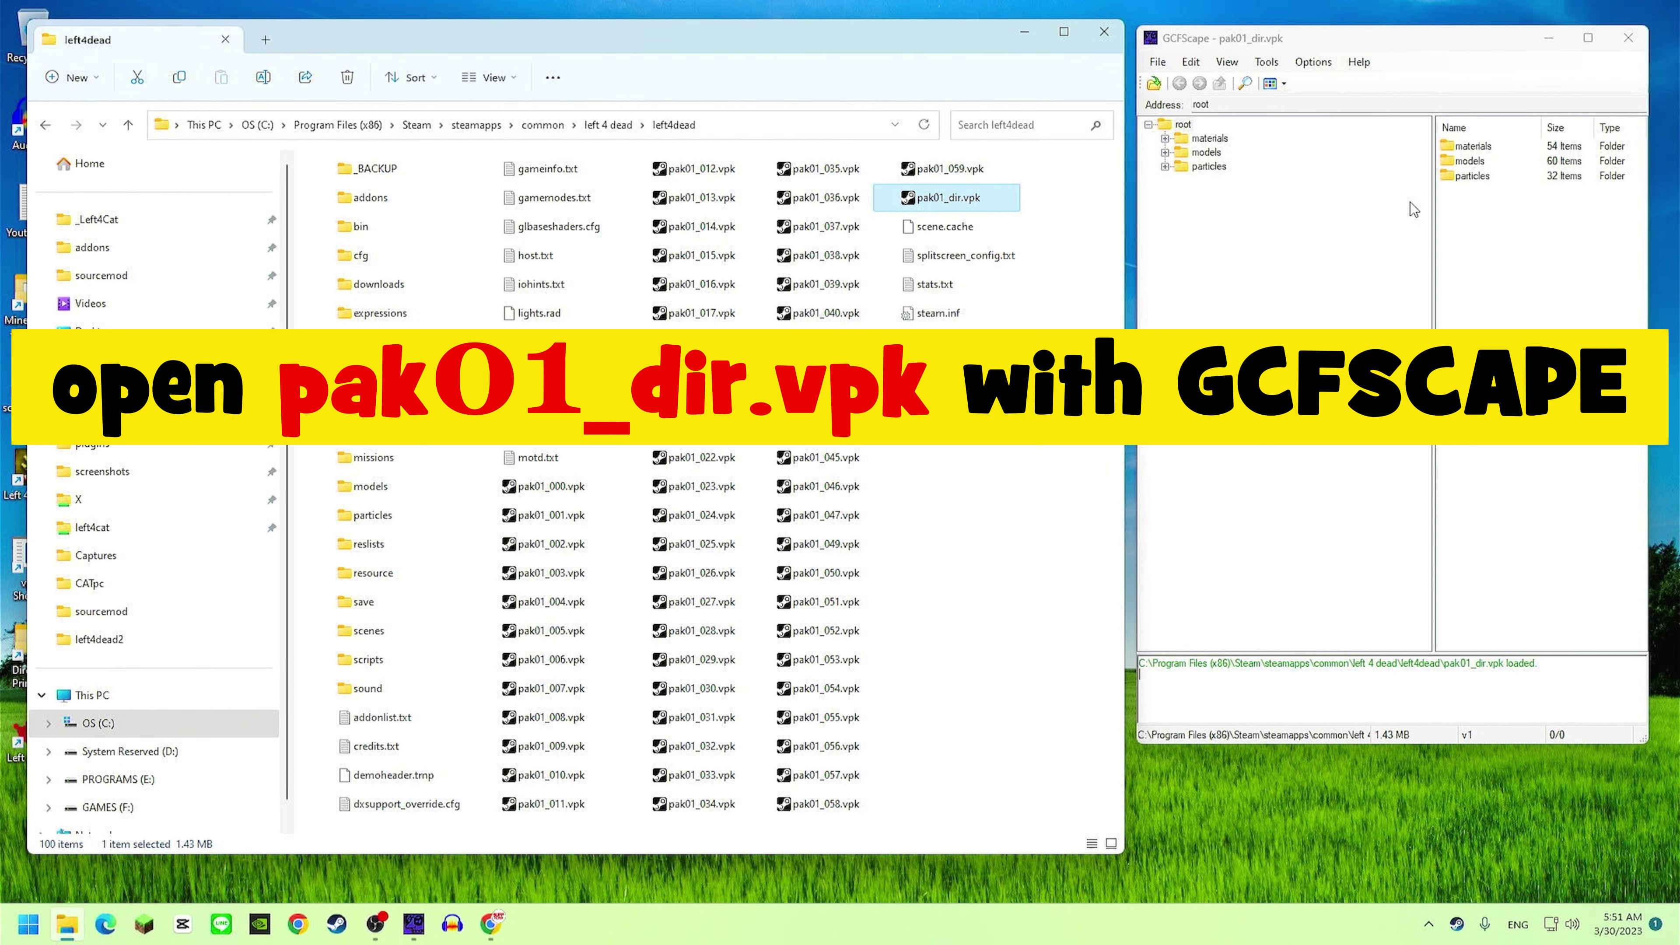
Extract the materials, models and particles folders from pak01_dir.vpk to the Desktop.
{"action": "left_click_drag", "start_coordinate": [1507, 241], "coordinate": [1465, 133]}
{"action": "right_click", "coordinate": [1476, 147]}
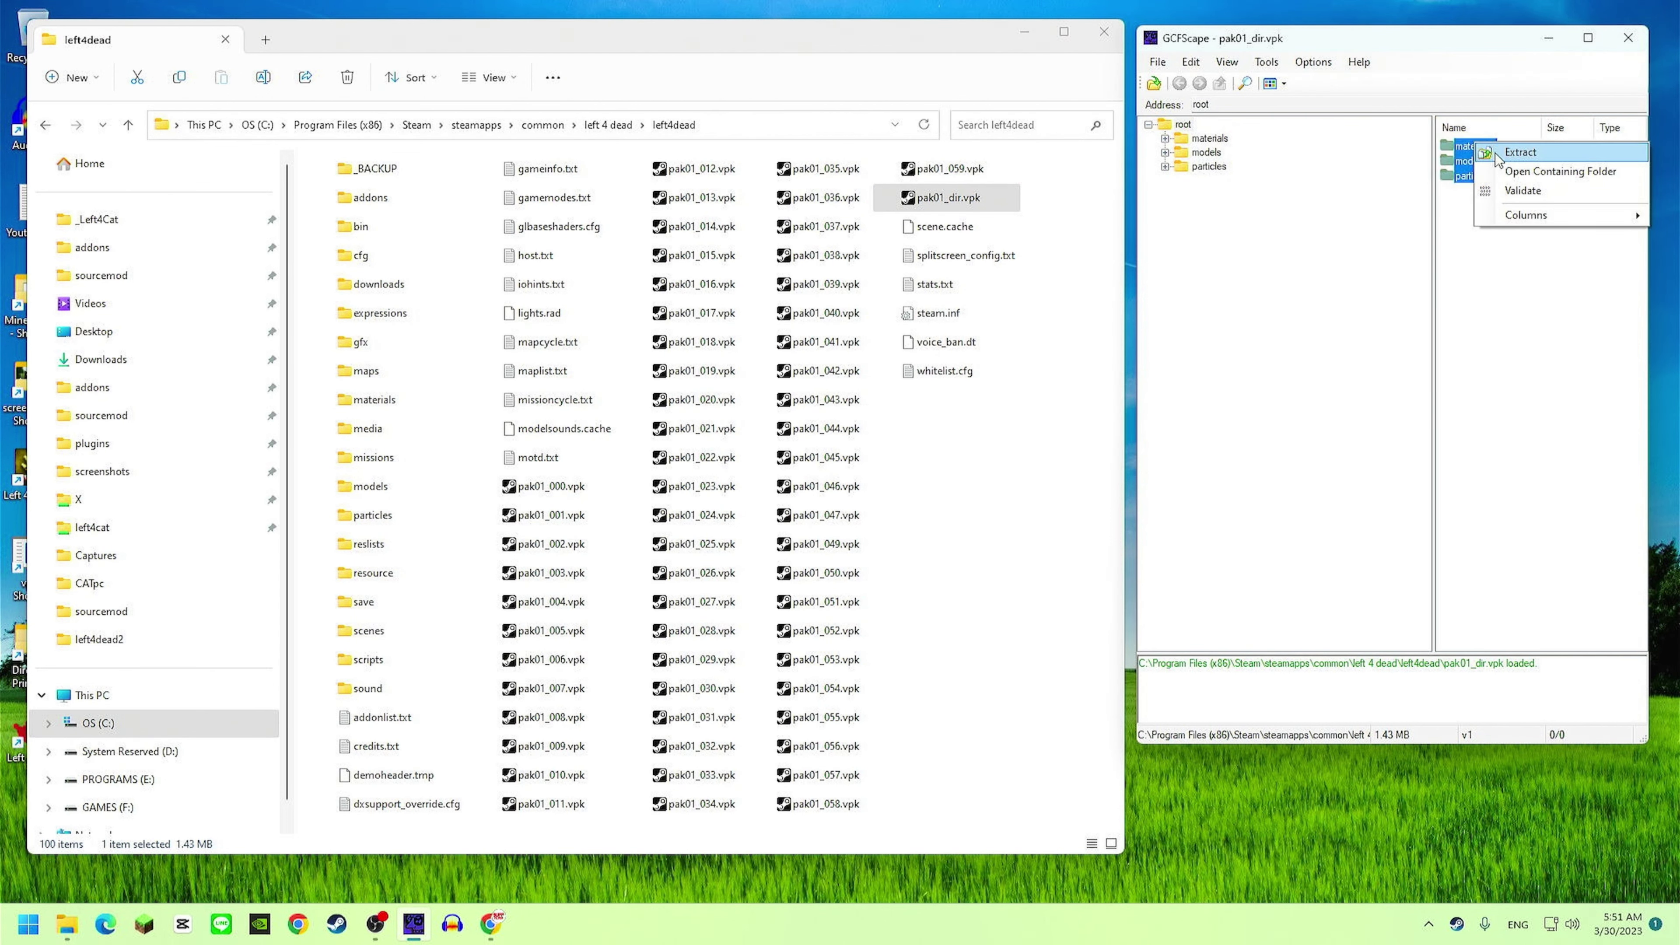
{"action": "left_click", "coordinate": [1520, 152]}
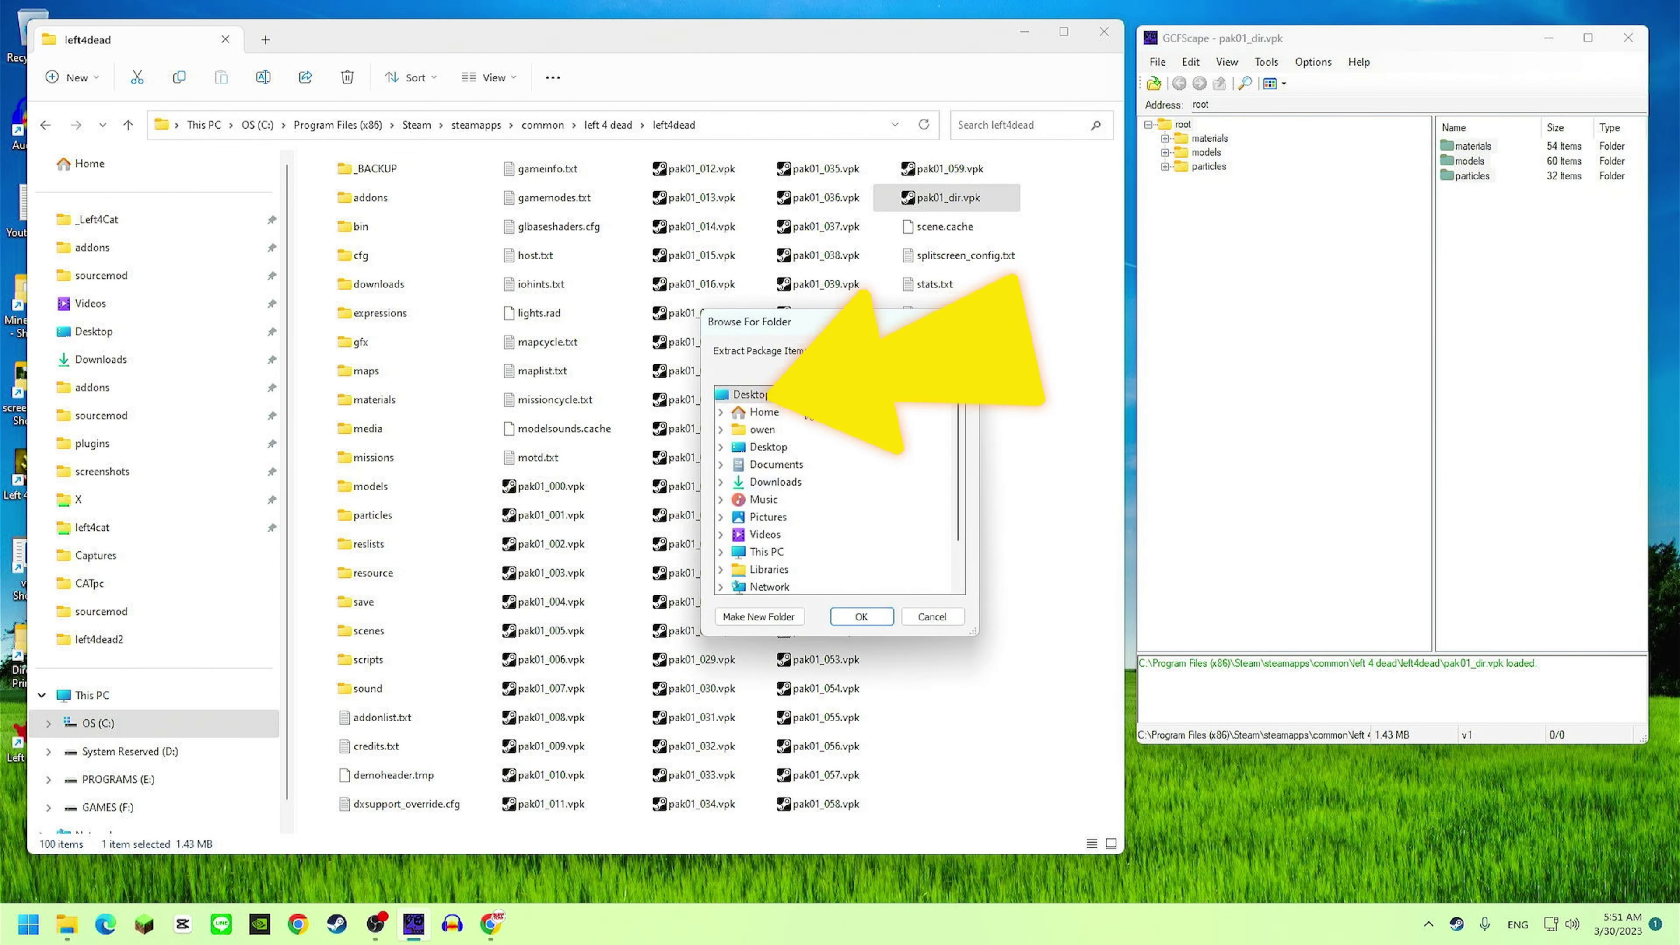
{"action": "left_click", "coordinate": [871, 616]}
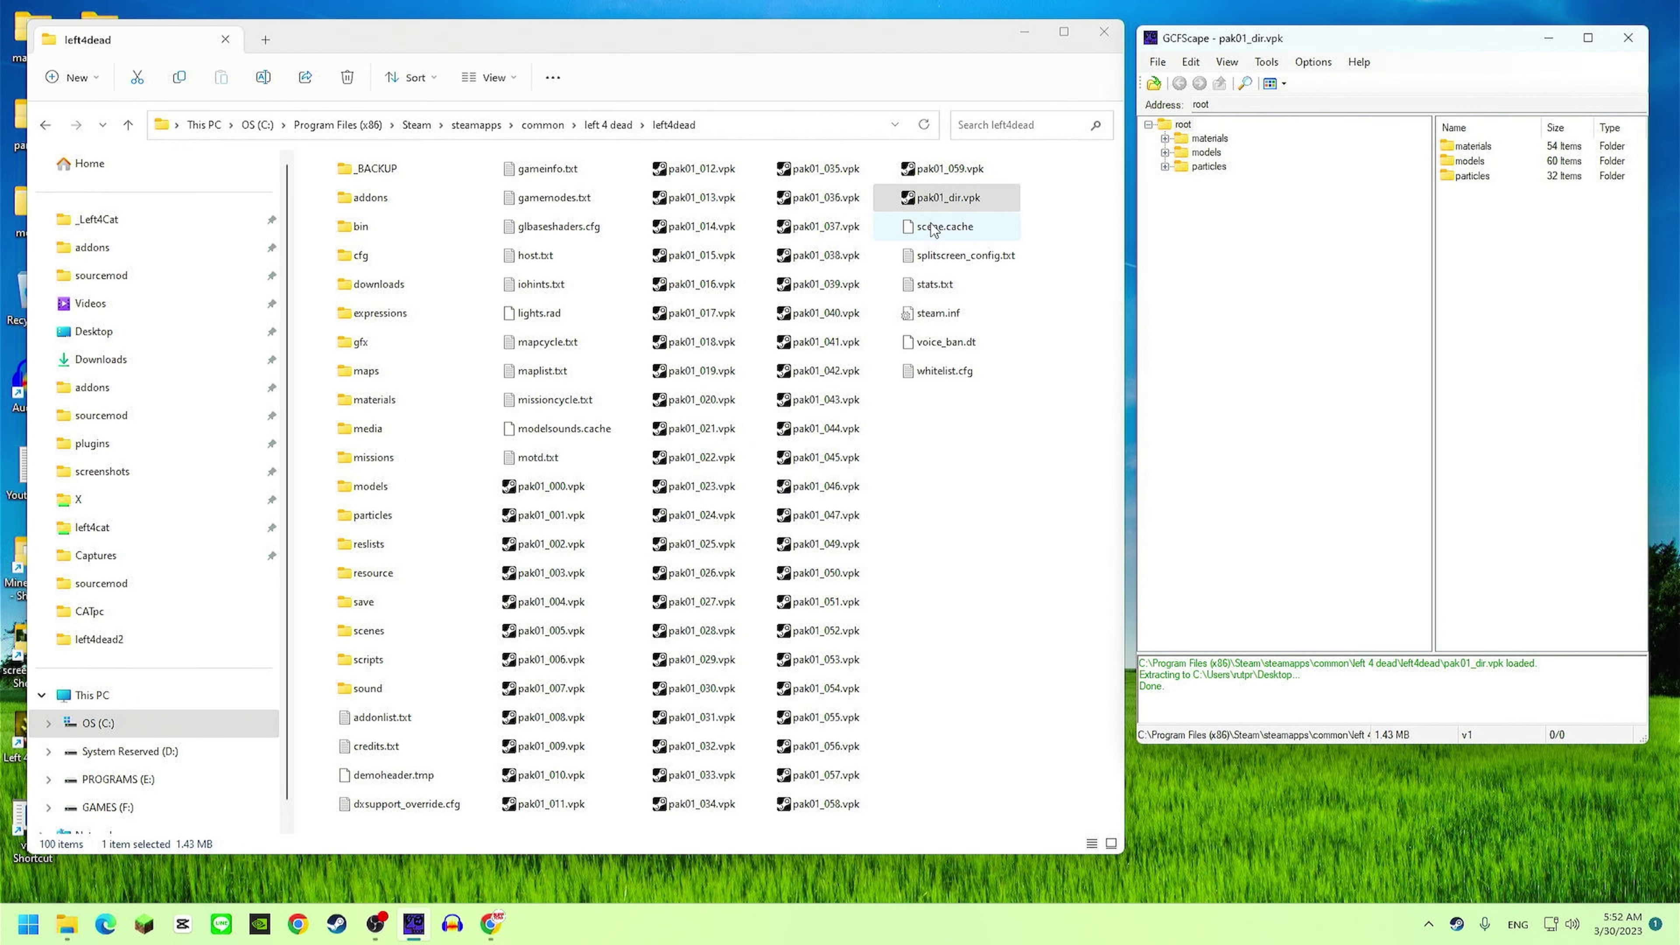
Move the extracted materials, particles and models folders from the desktop into the left4dead folder.
{"action": "left_click_drag", "start_coordinate": [714, 37], "coordinate": [1237, 38]}
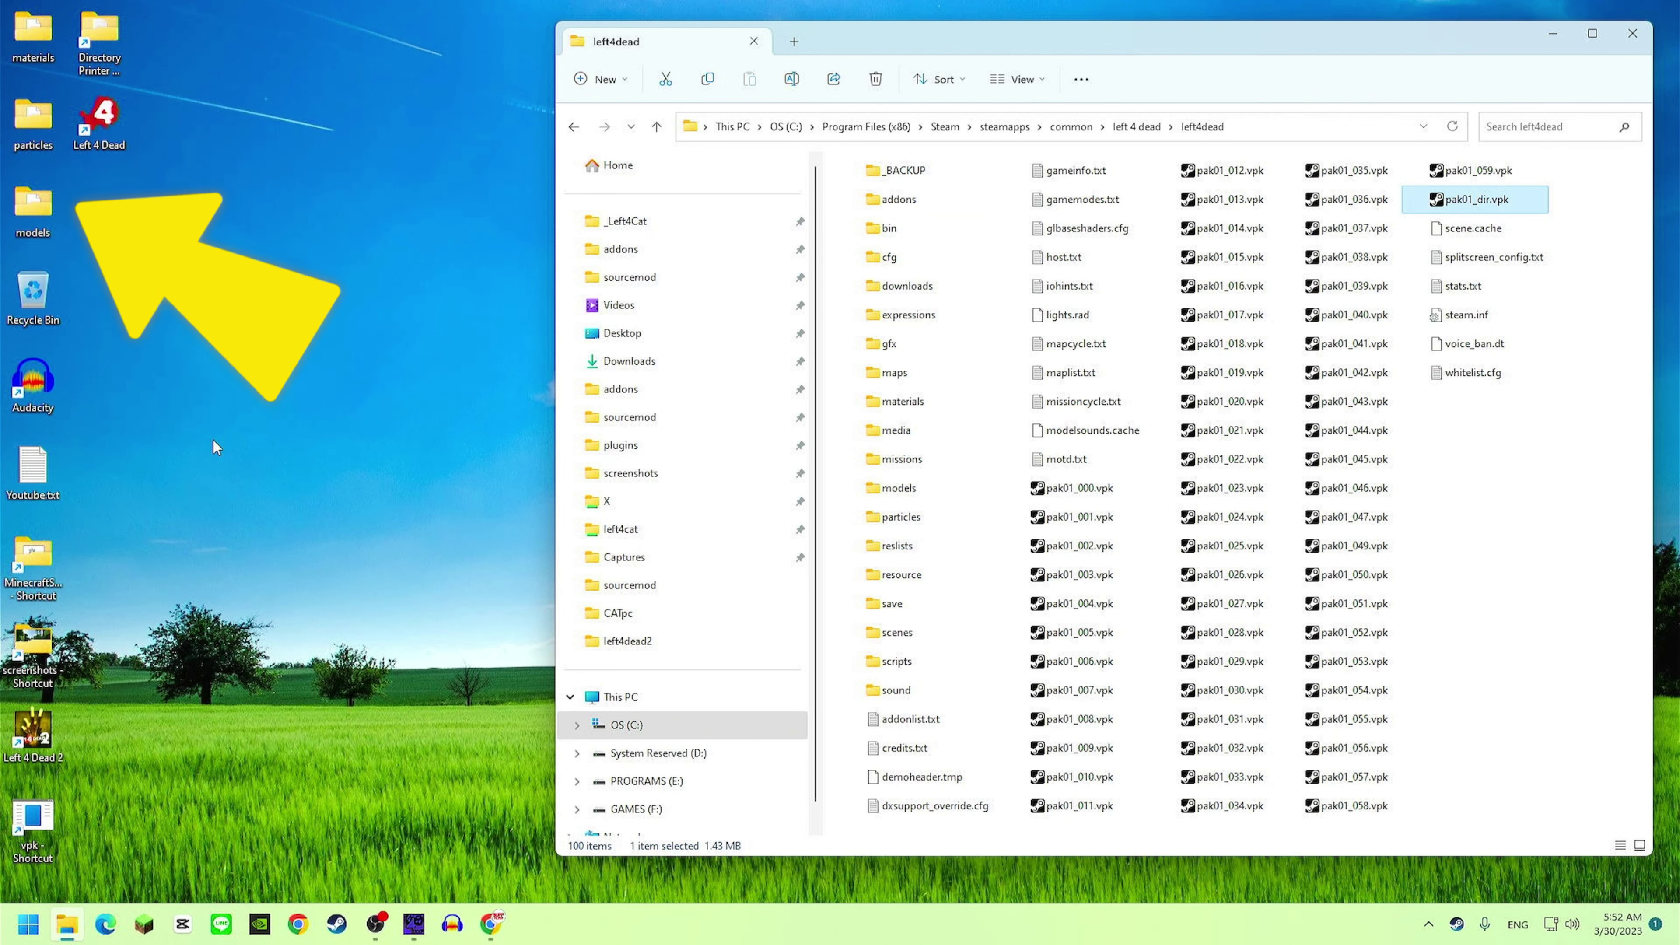
{"action": "left_click", "coordinate": [29, 38]}
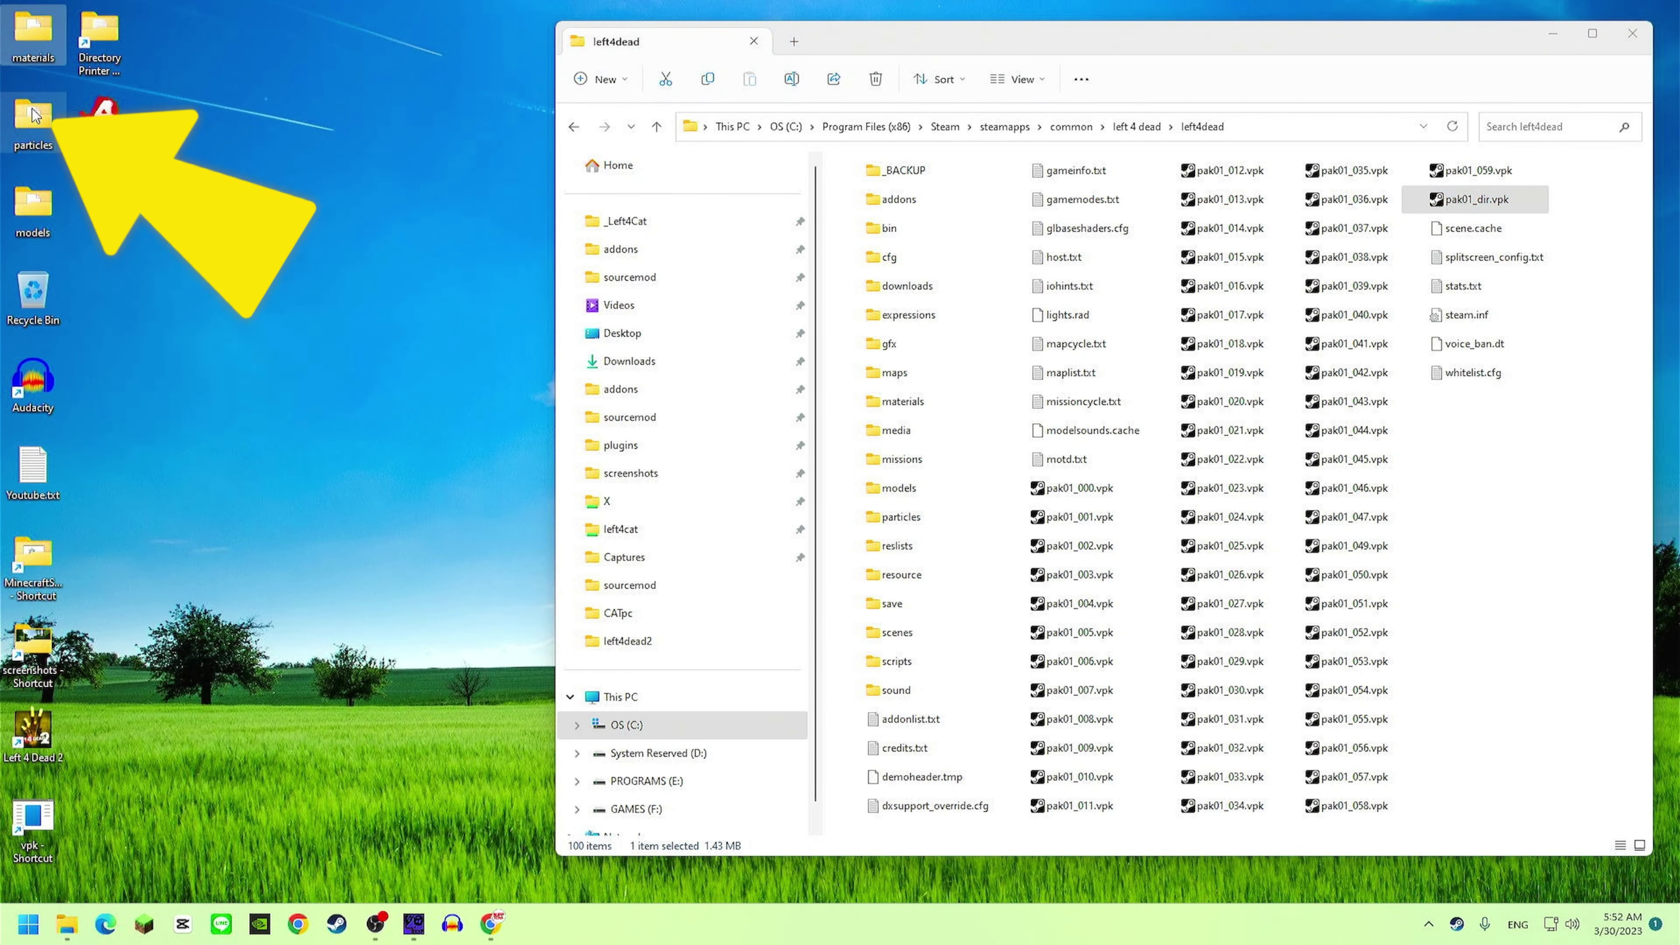
{"action": "left_click", "coordinate": [38, 199], "text": "shift"}
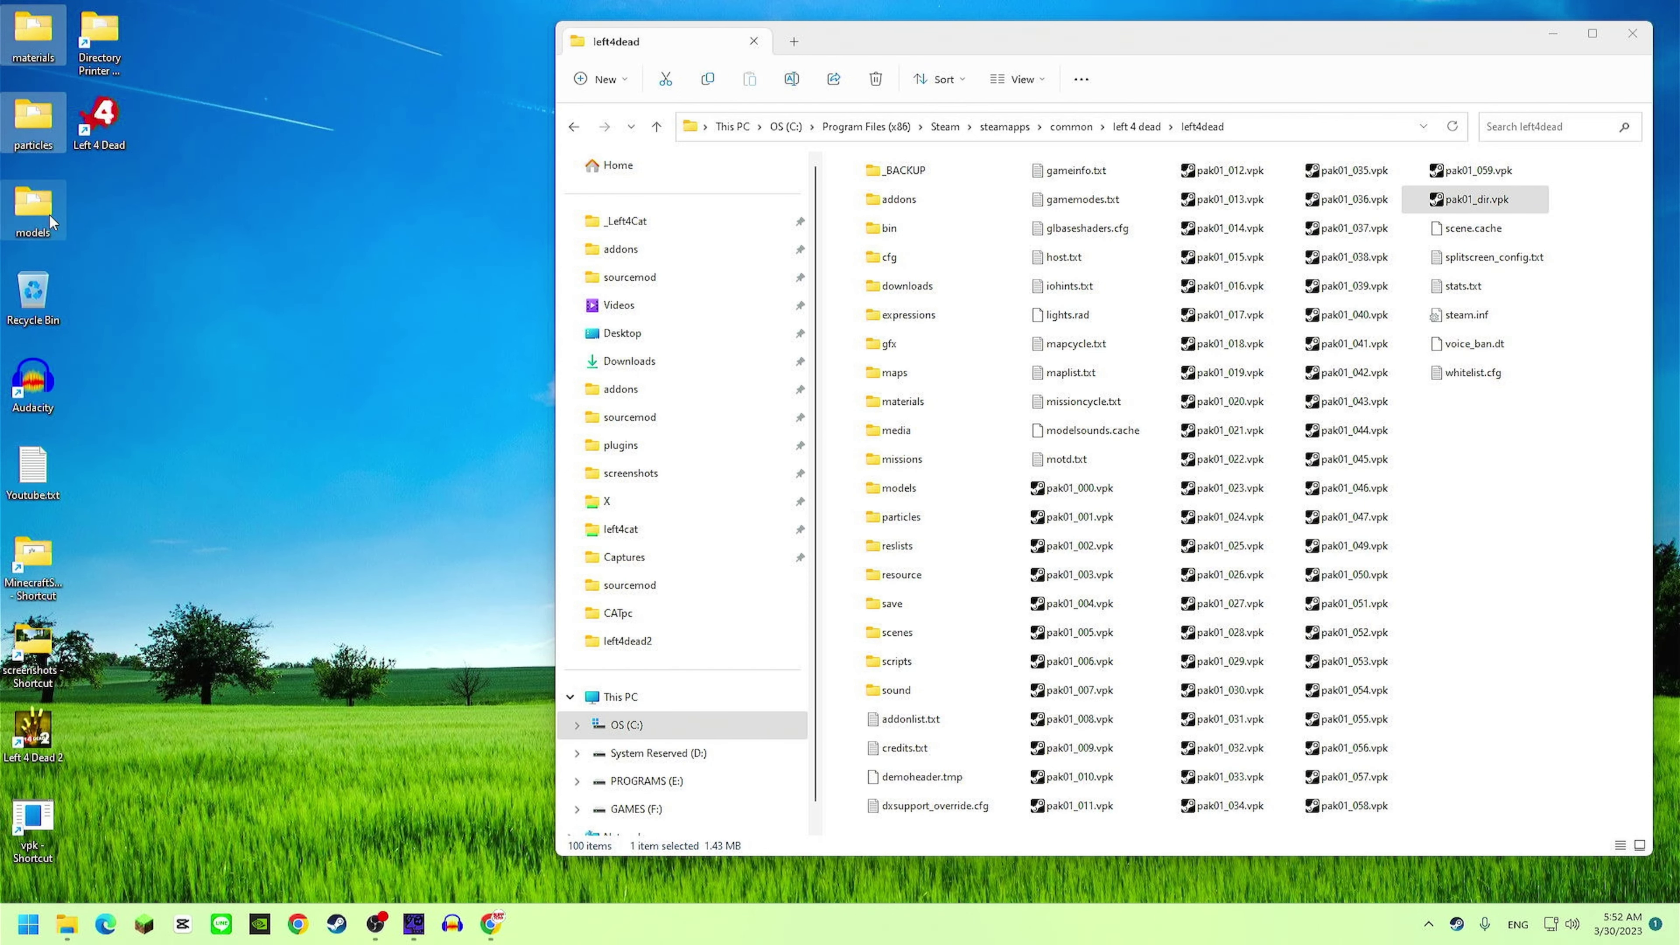
{"action": "left_click_drag", "start_coordinate": [44, 205], "coordinate": [1542, 657]}
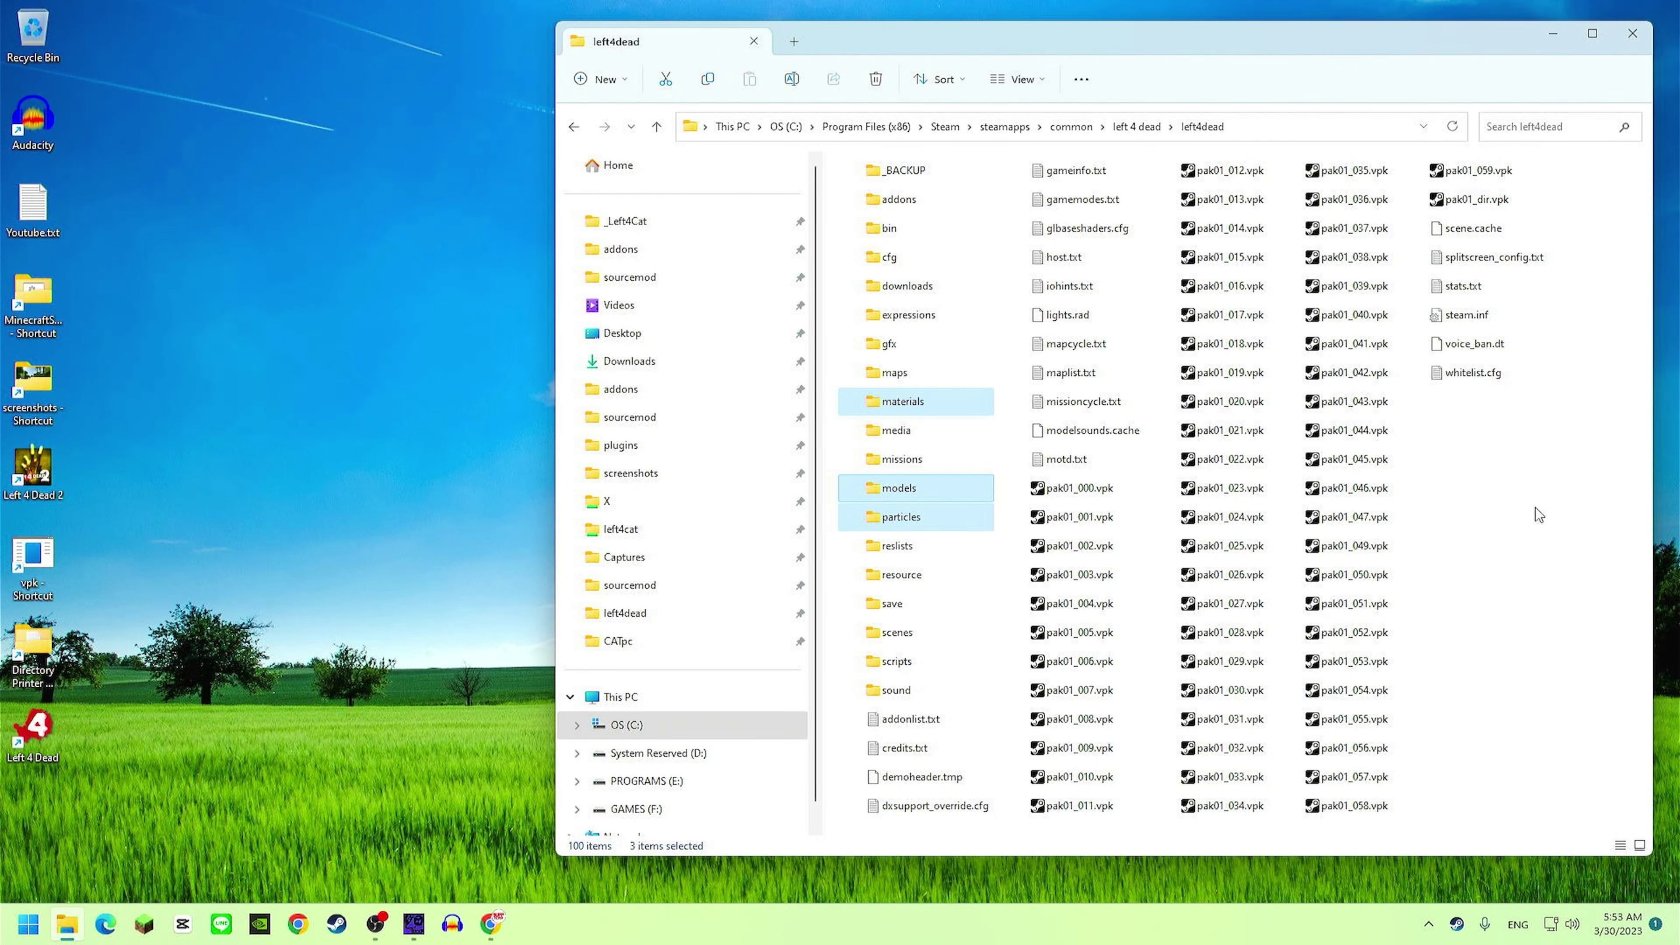
Move all the vpk files, from pak01_000.vpk to pak01_dir.vpk, into the _BACKUP folder.
{"action": "left_click", "coordinate": [1090, 496]}
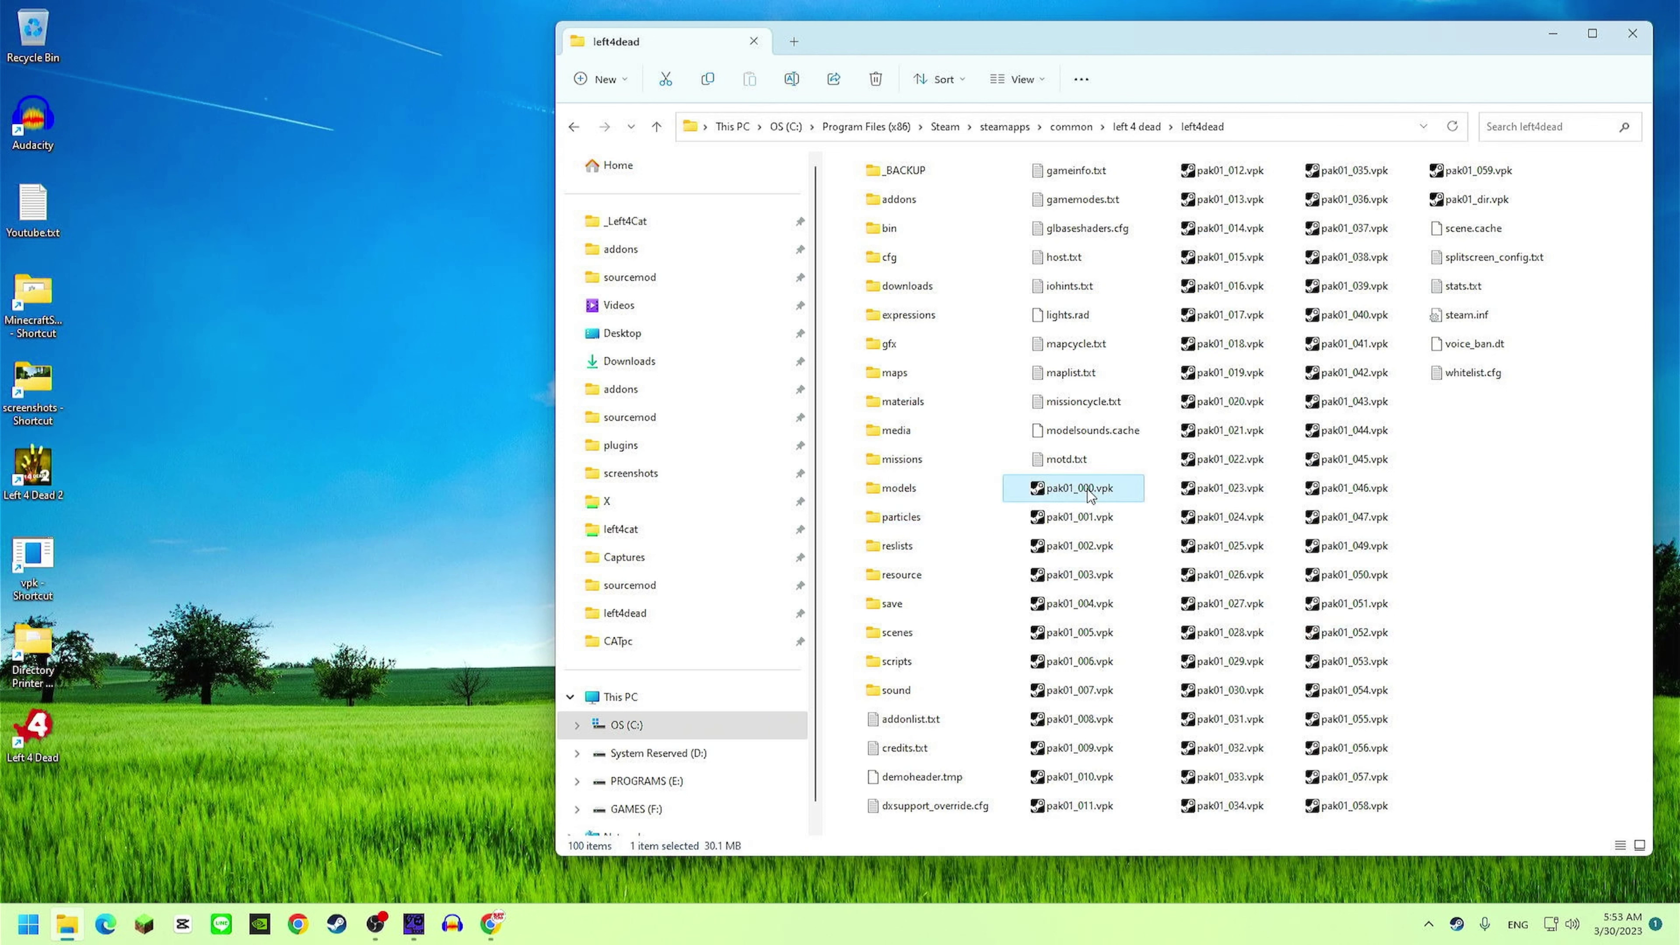
{"action": "left_click", "coordinate": [1514, 197], "text": "shift"}
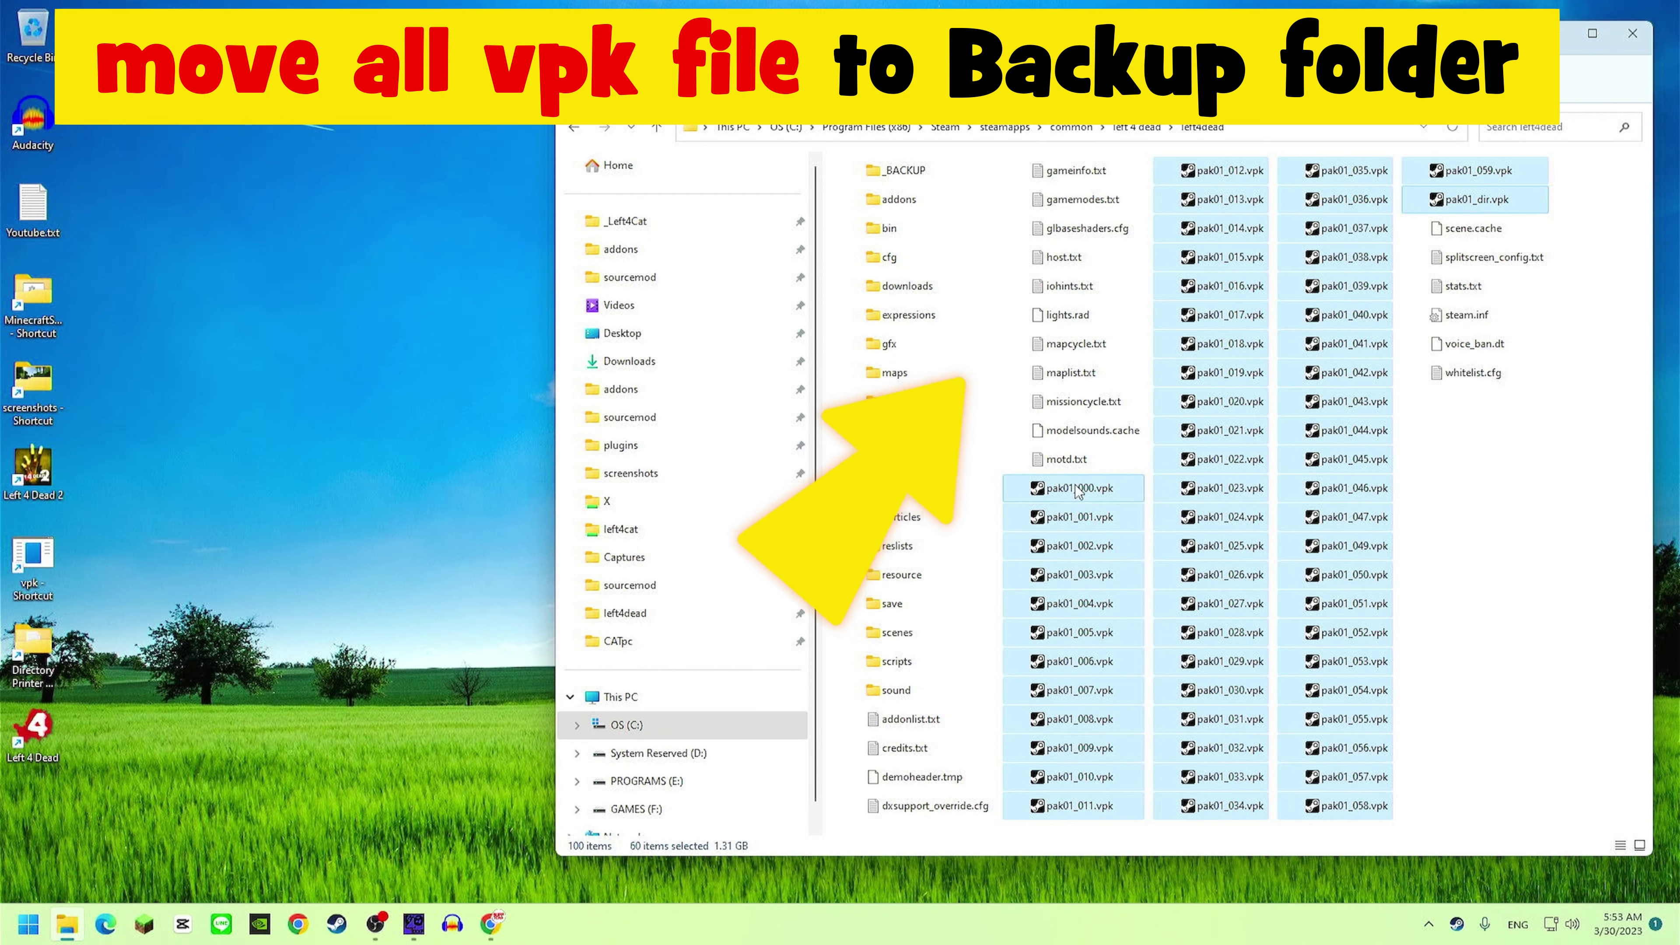
{"action": "left_click_drag", "start_coordinate": [1068, 493], "coordinate": [918, 173]}
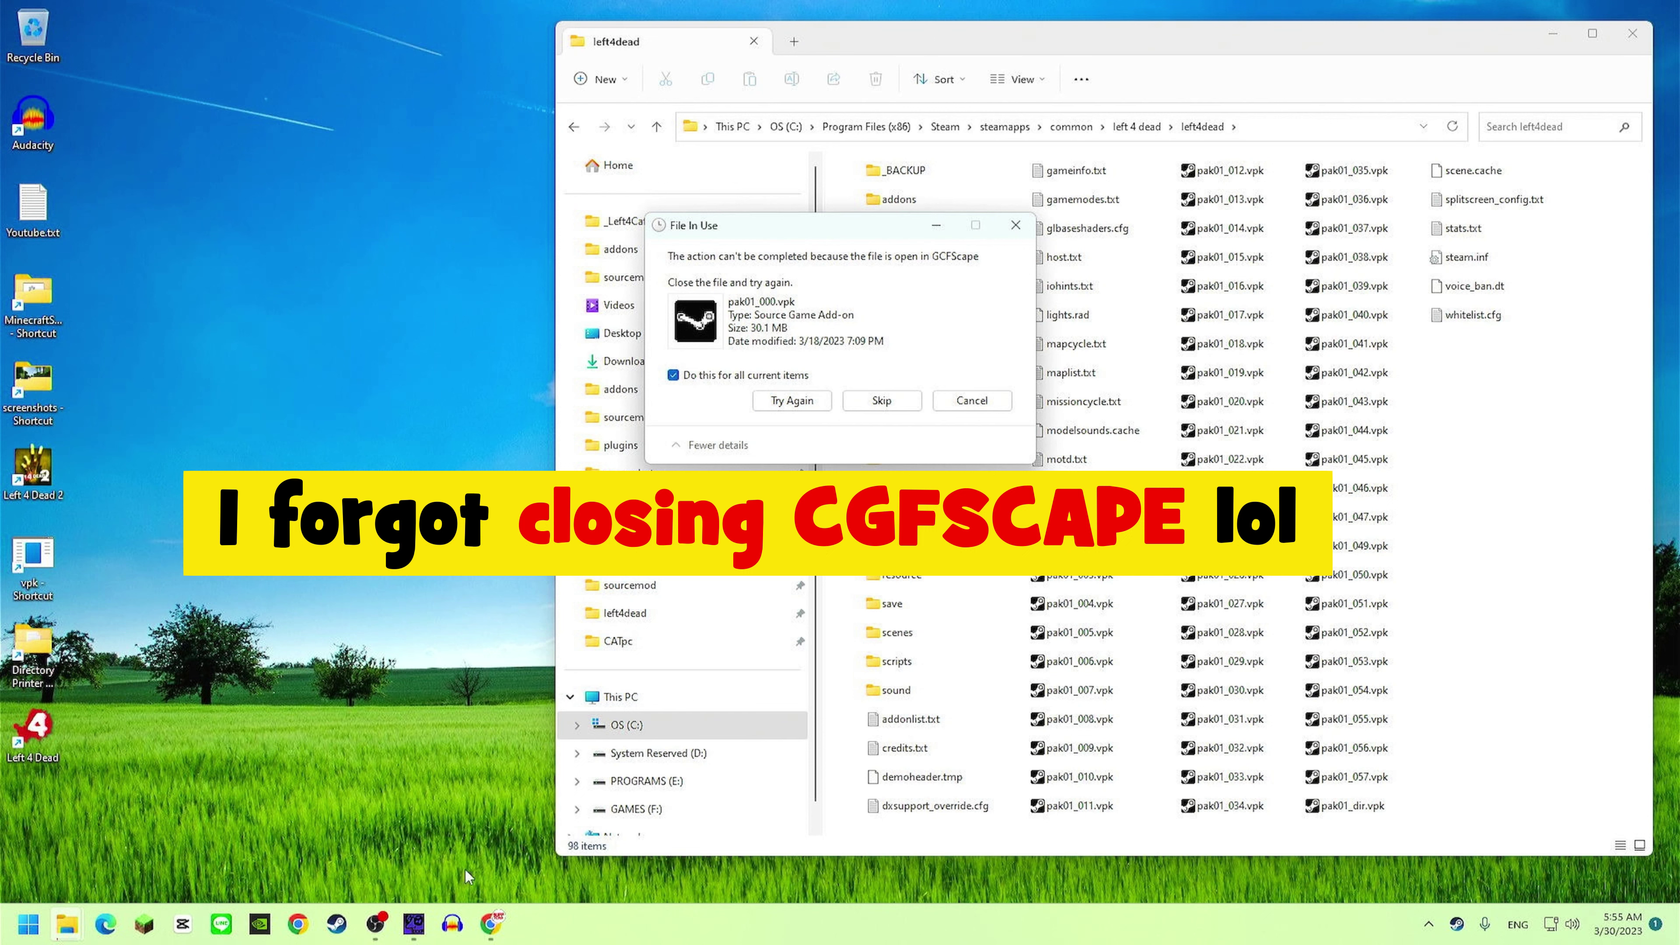
Close GCFScape to release the vpk files and retry moving them to _BACKUP.
{"action": "left_click", "coordinate": [414, 923]}
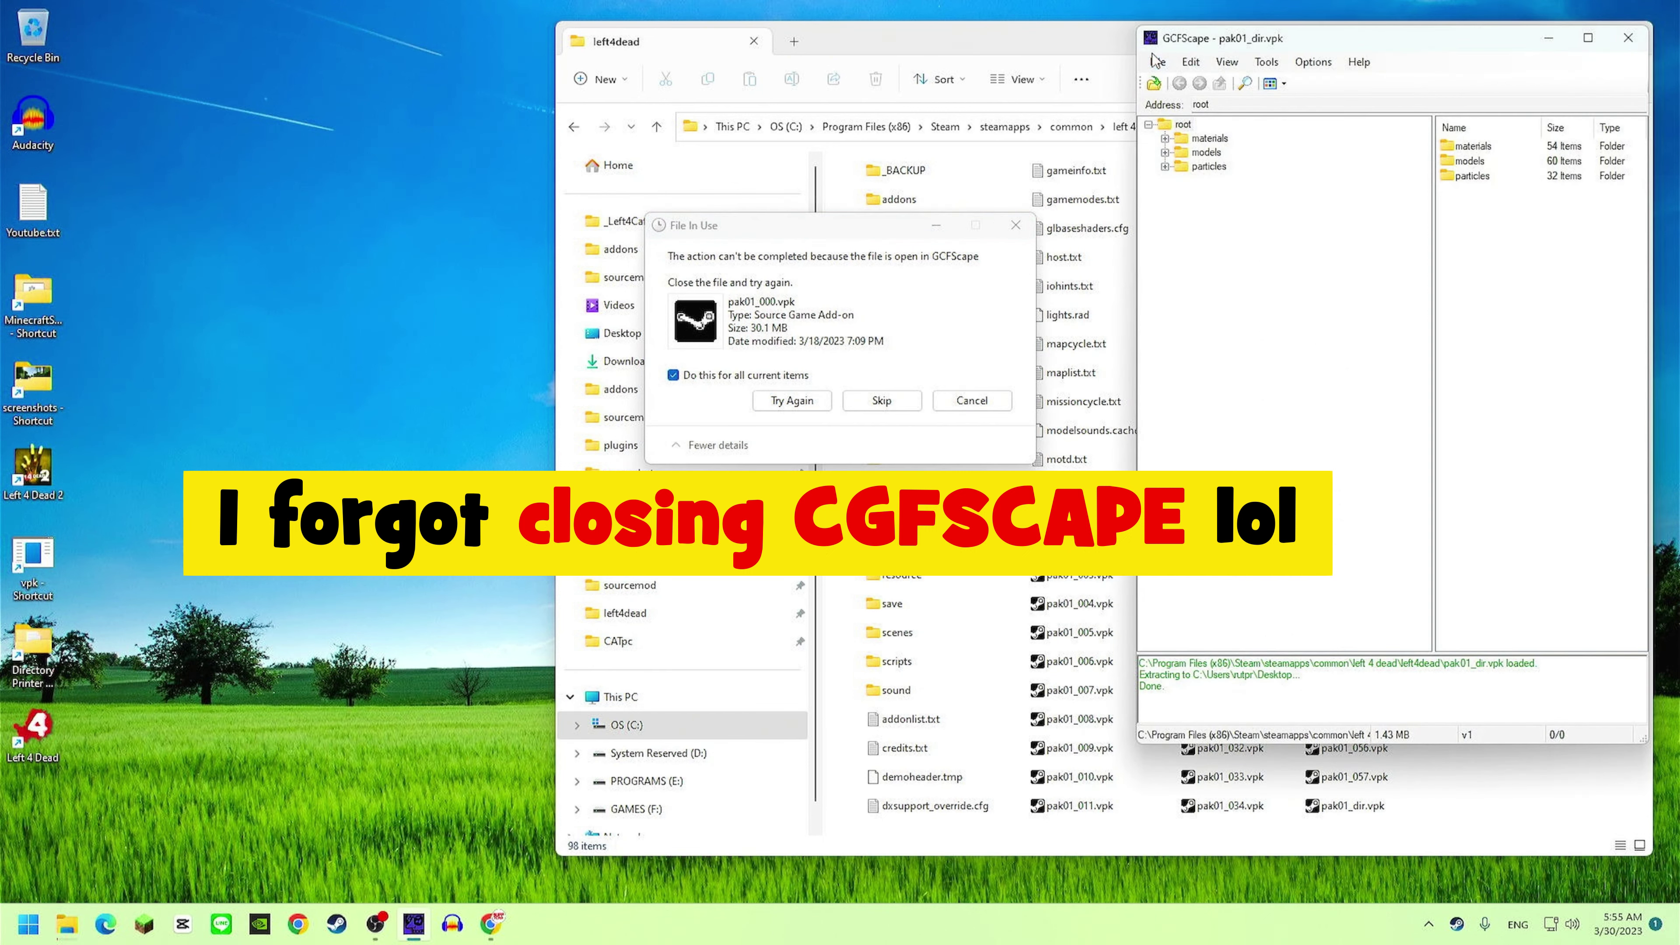
{"action": "left_click", "coordinate": [1627, 39]}
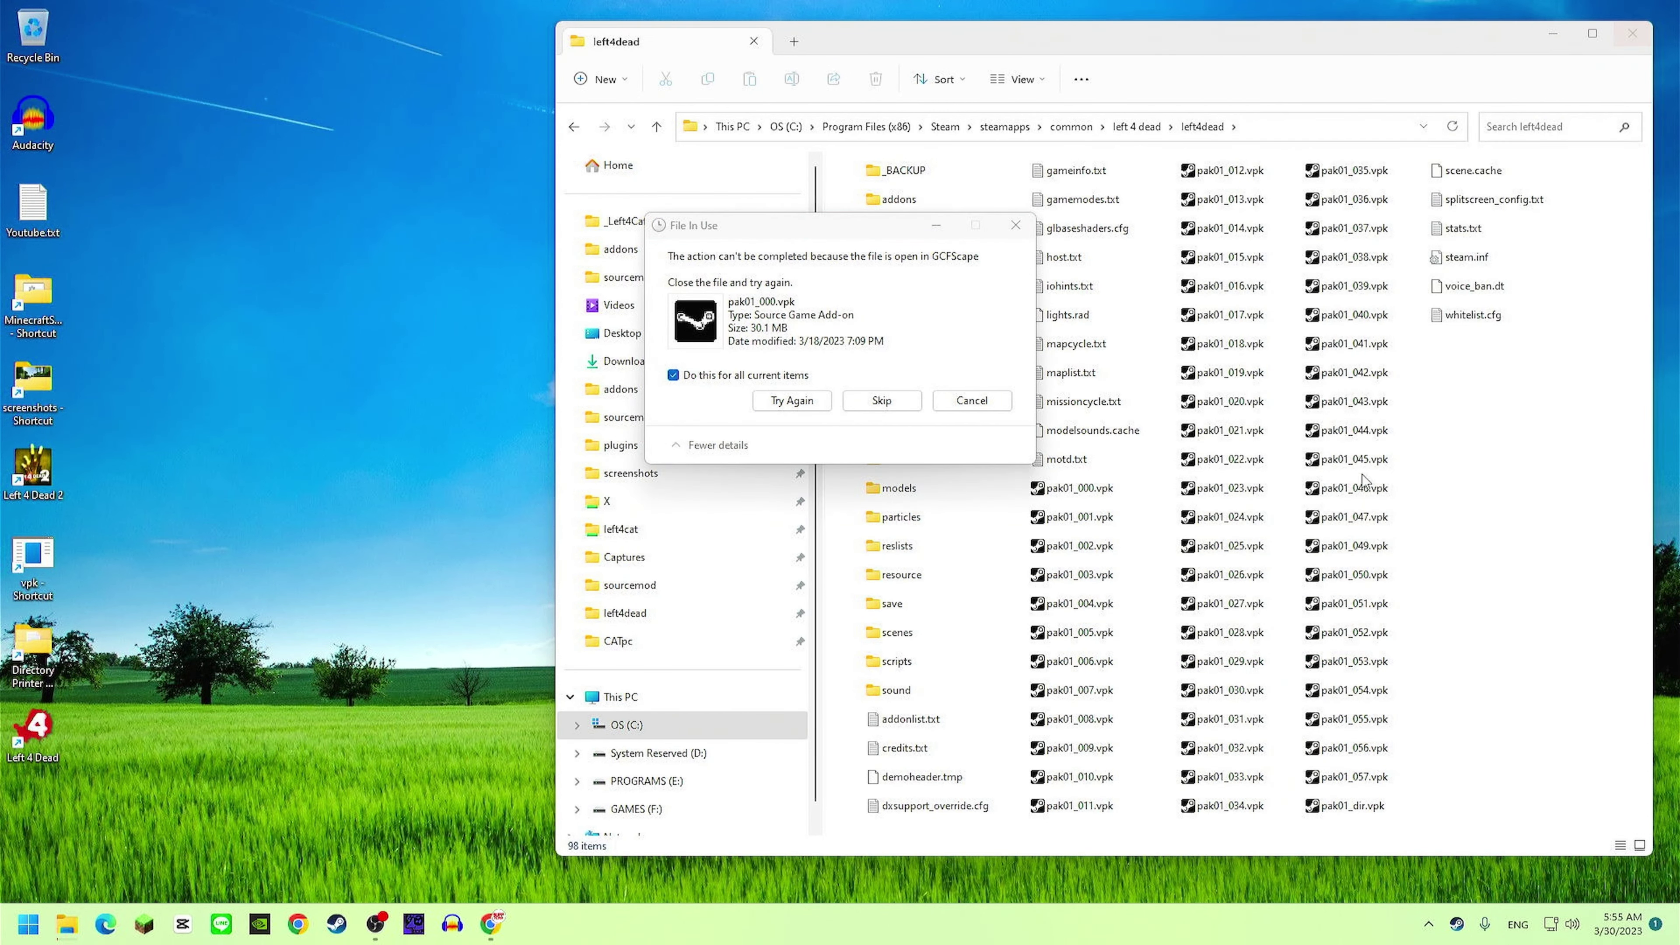
{"action": "left_click", "coordinate": [804, 400]}
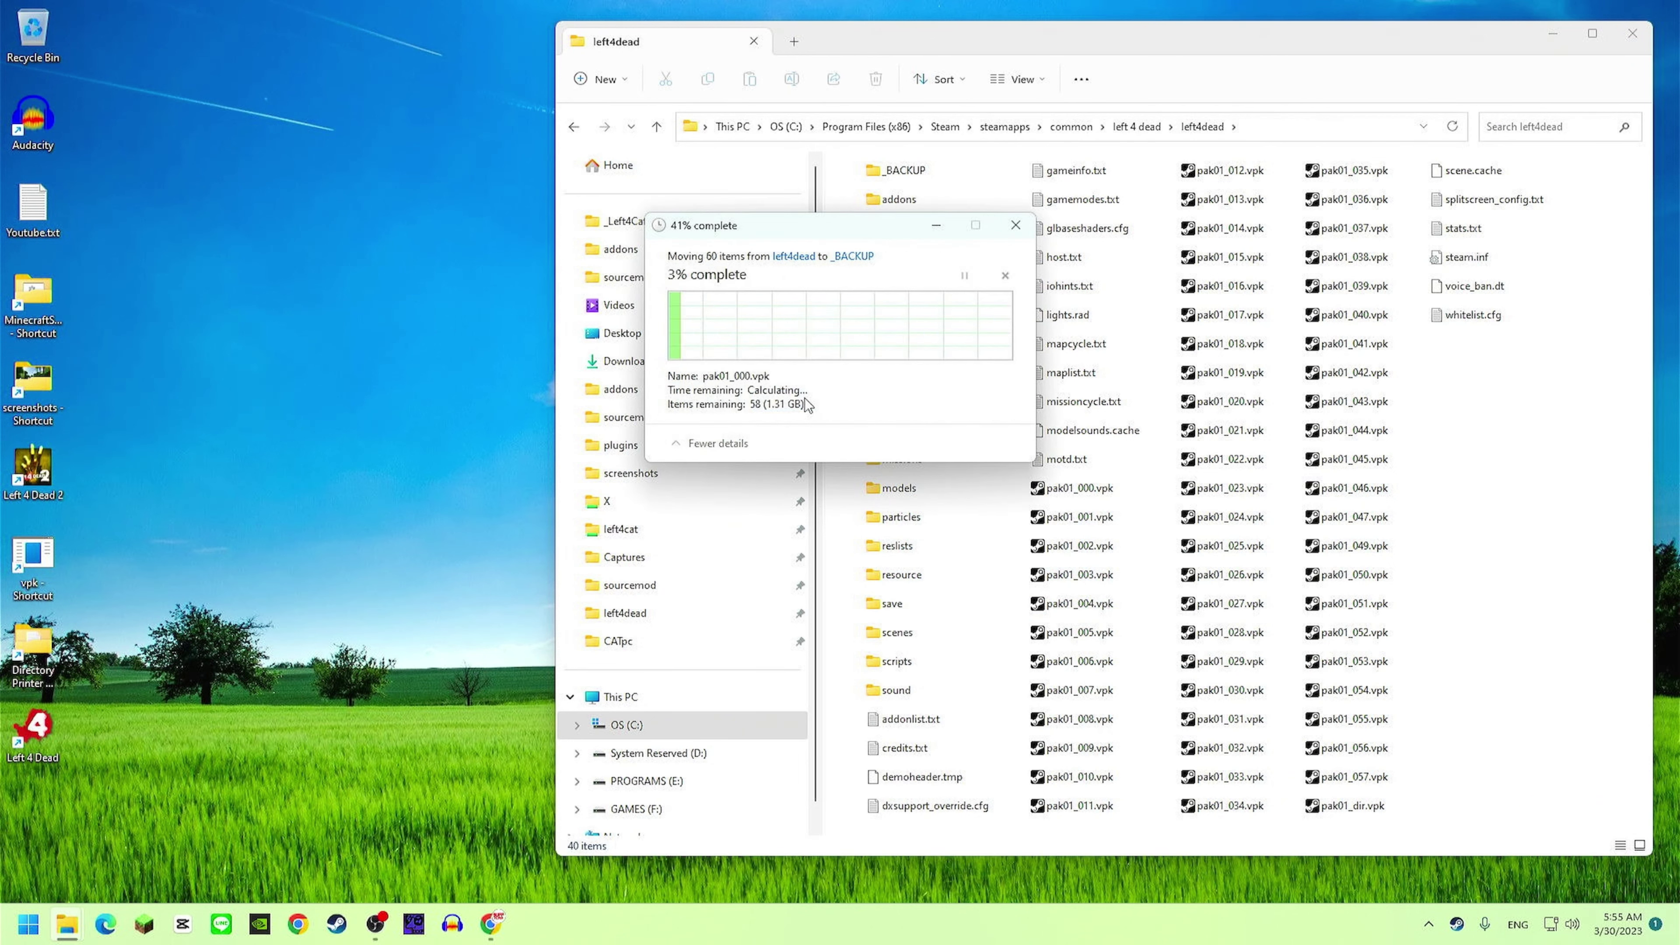
Open the left4dead_dlc3 folder under left 4 dead and create a new folder named _BACKUP in it.
{"action": "left_click", "coordinate": [1140, 131]}
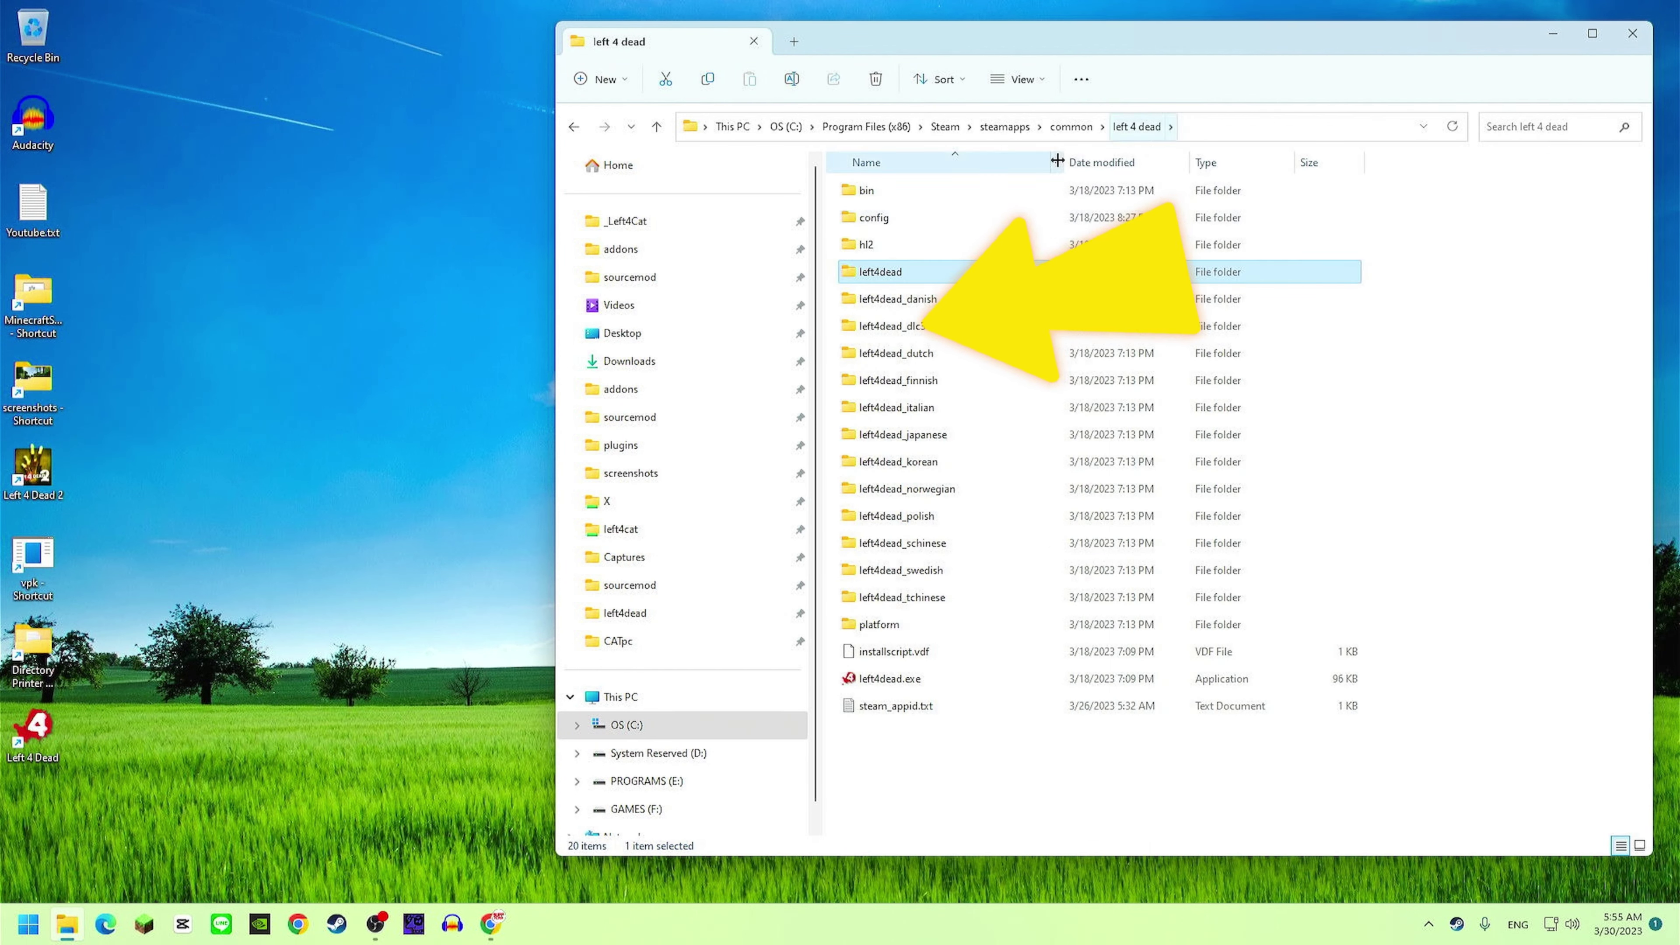
{"action": "double_click", "coordinate": [893, 327]}
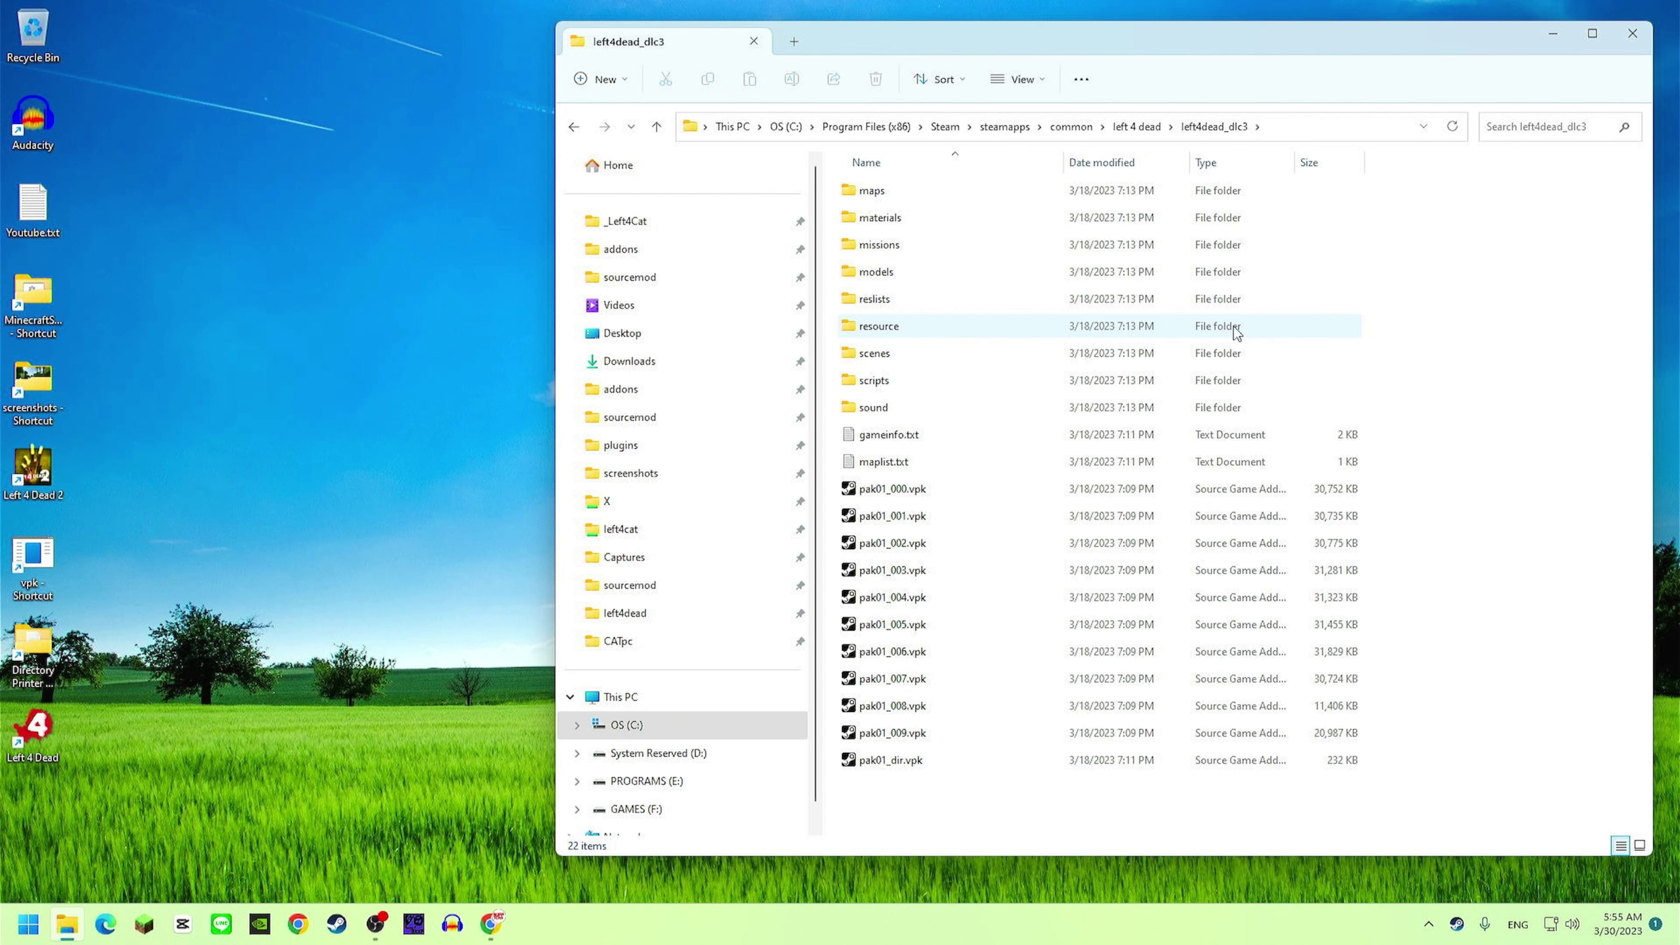
{"action": "right_click", "coordinate": [1505, 560]}
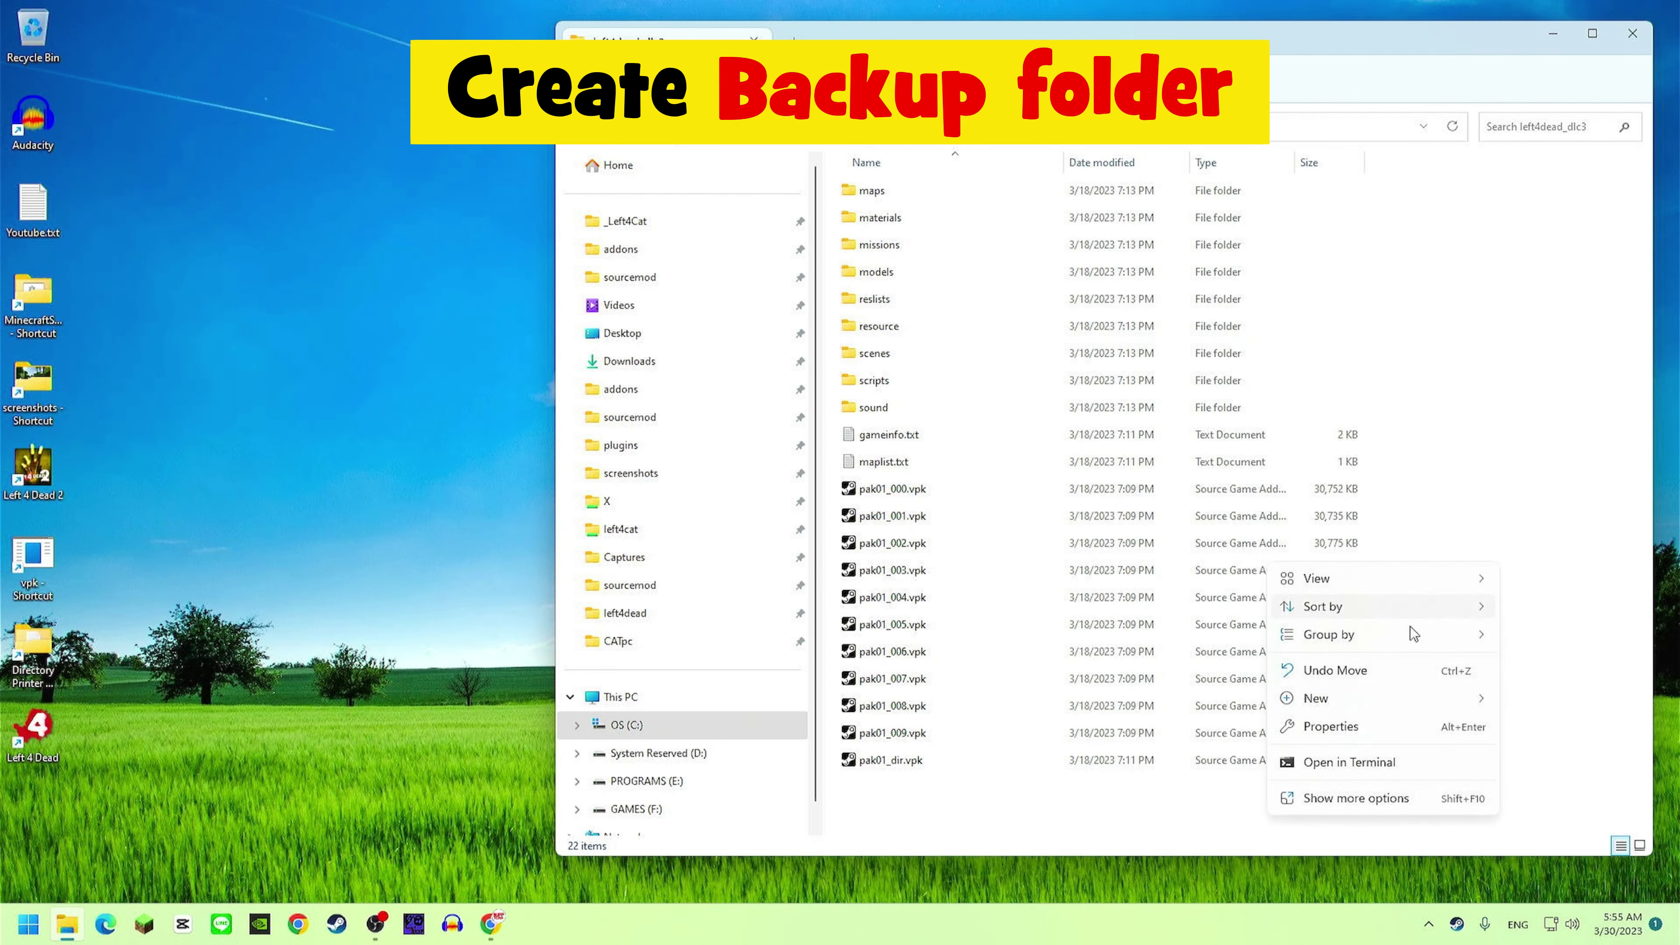
{"action": "mouse_move", "coordinate": [1368, 694]}
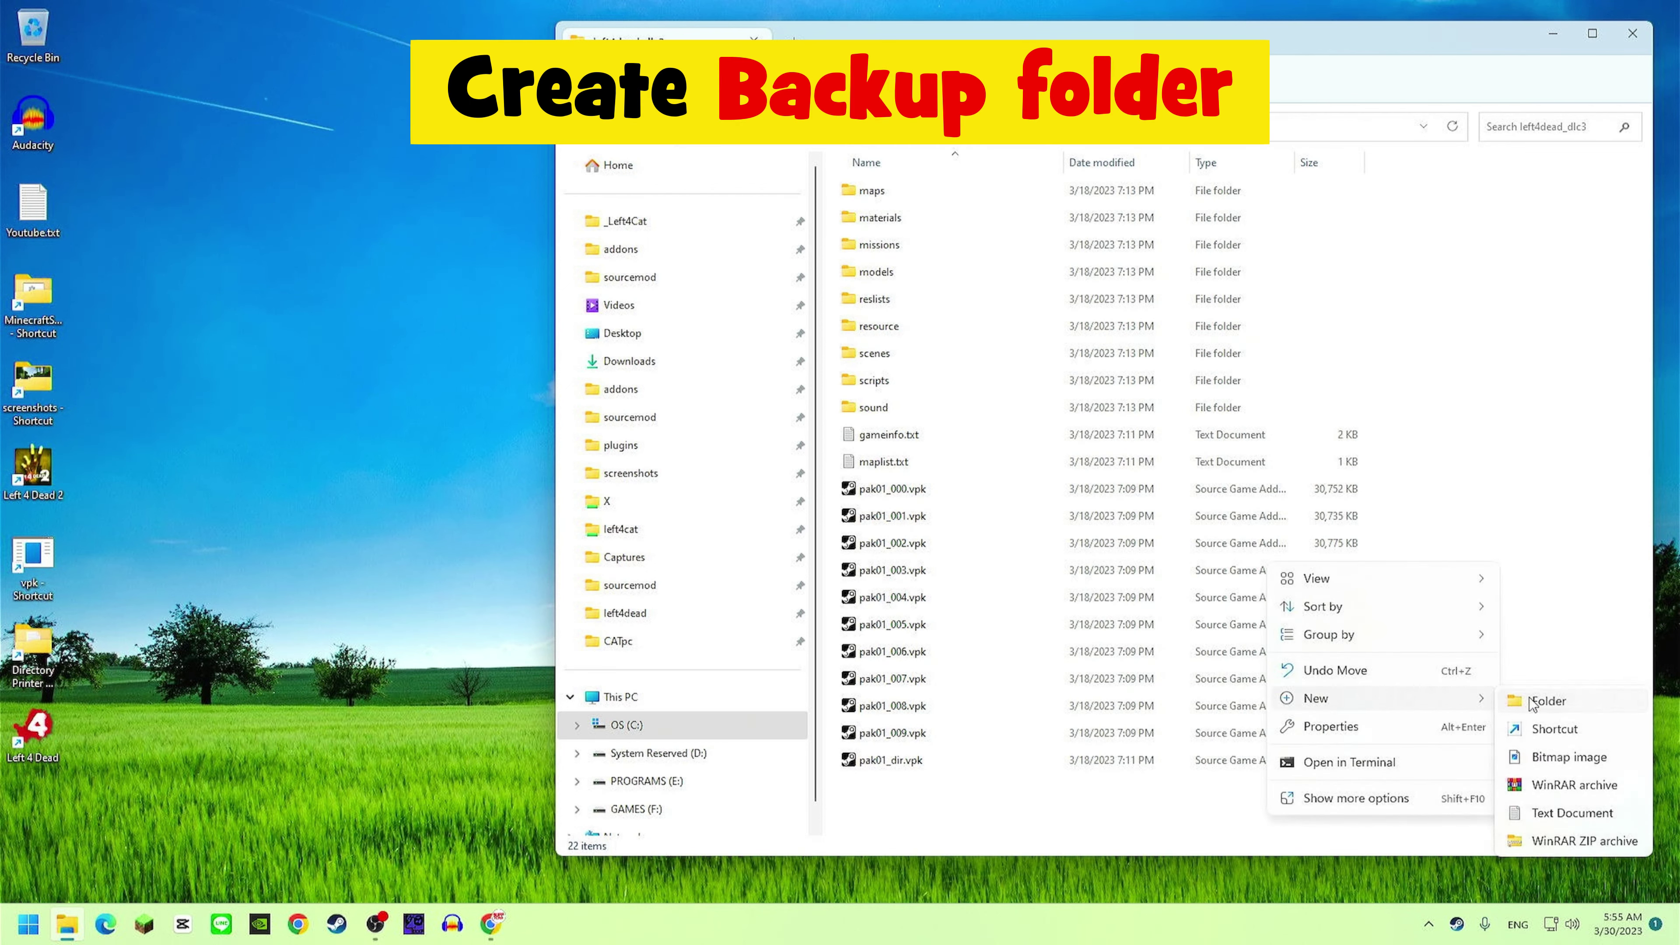
{"action": "left_click", "coordinate": [1548, 701]}
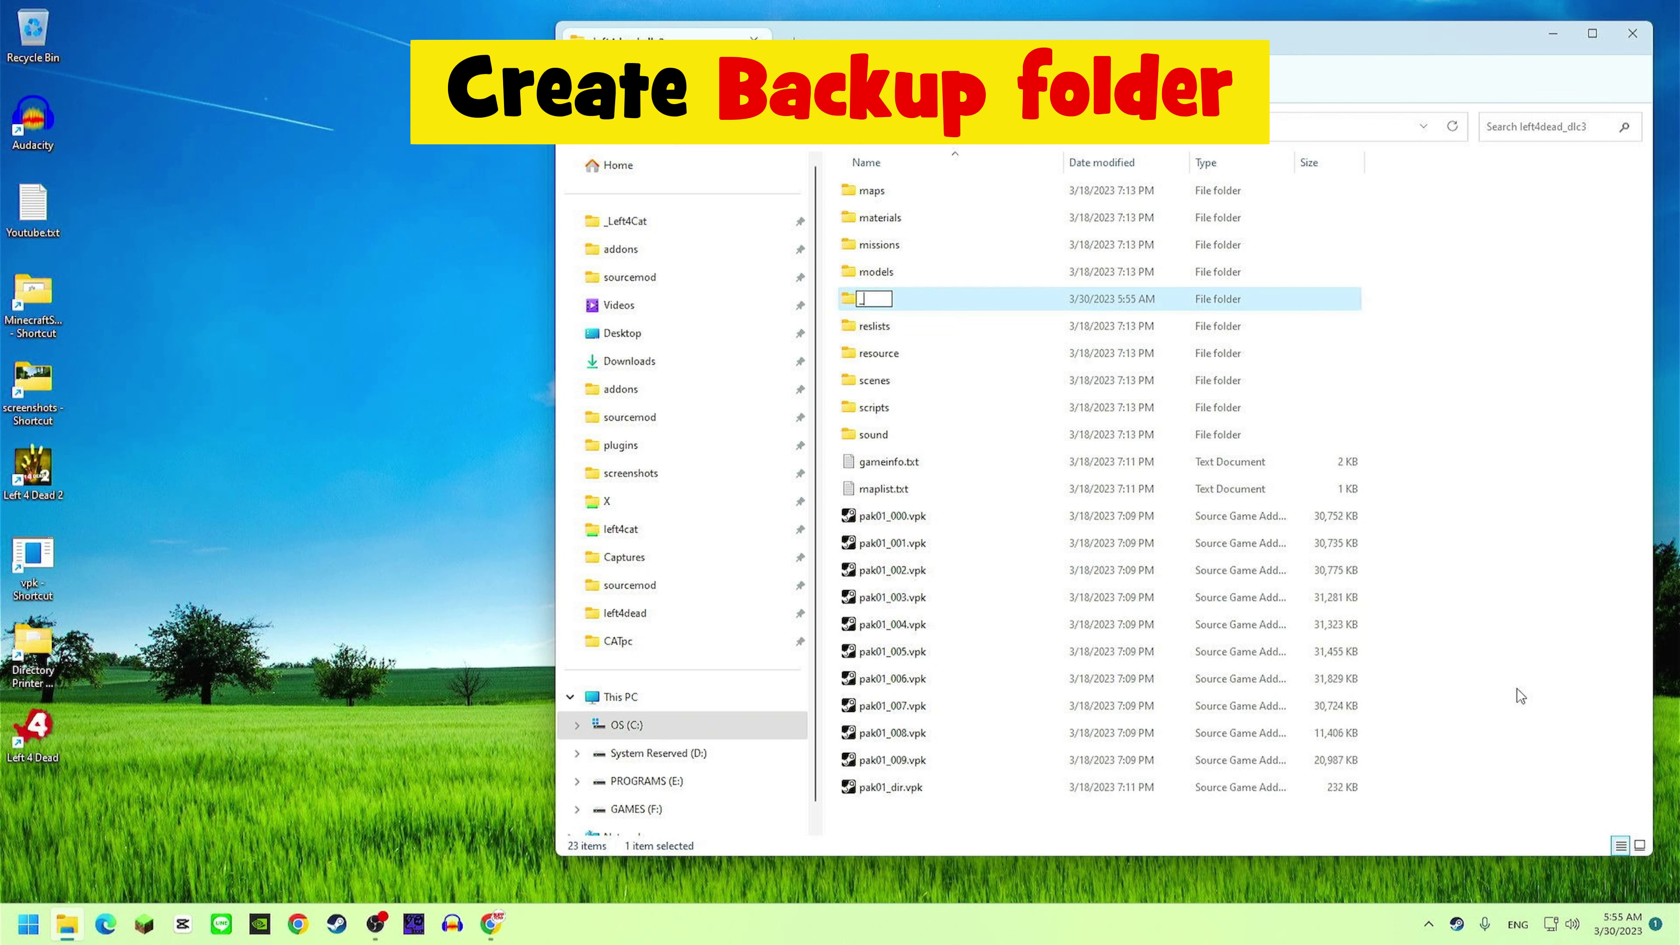
{"action": "type", "text": "_BACKUP"}
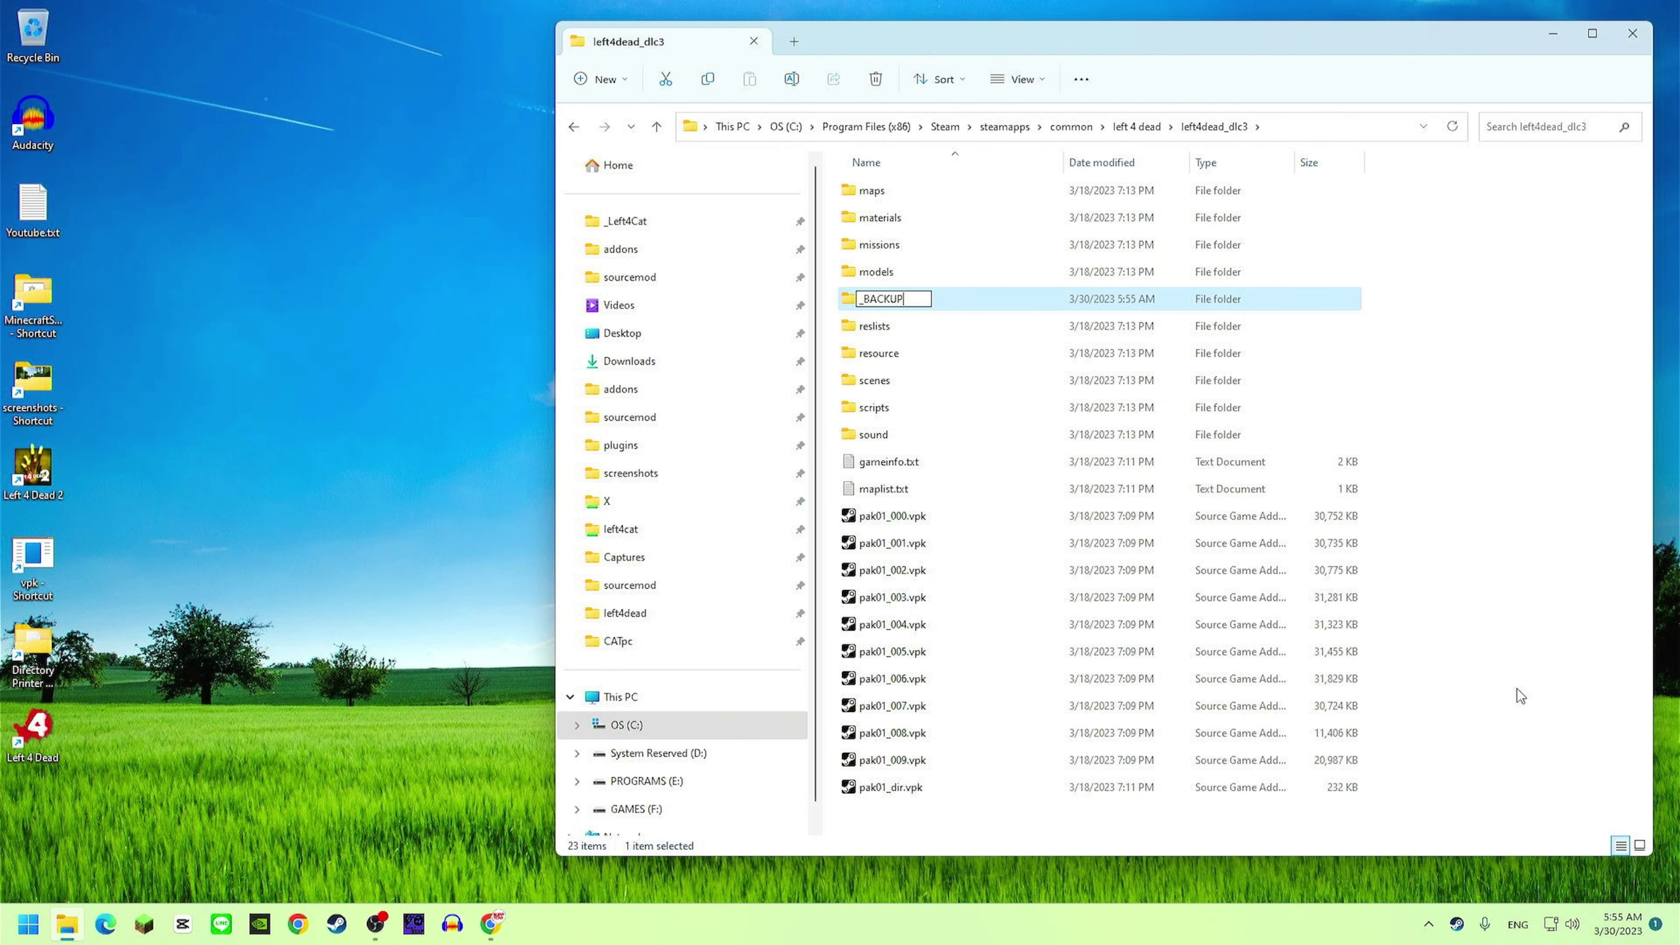
{"action": "key", "text": "Return"}
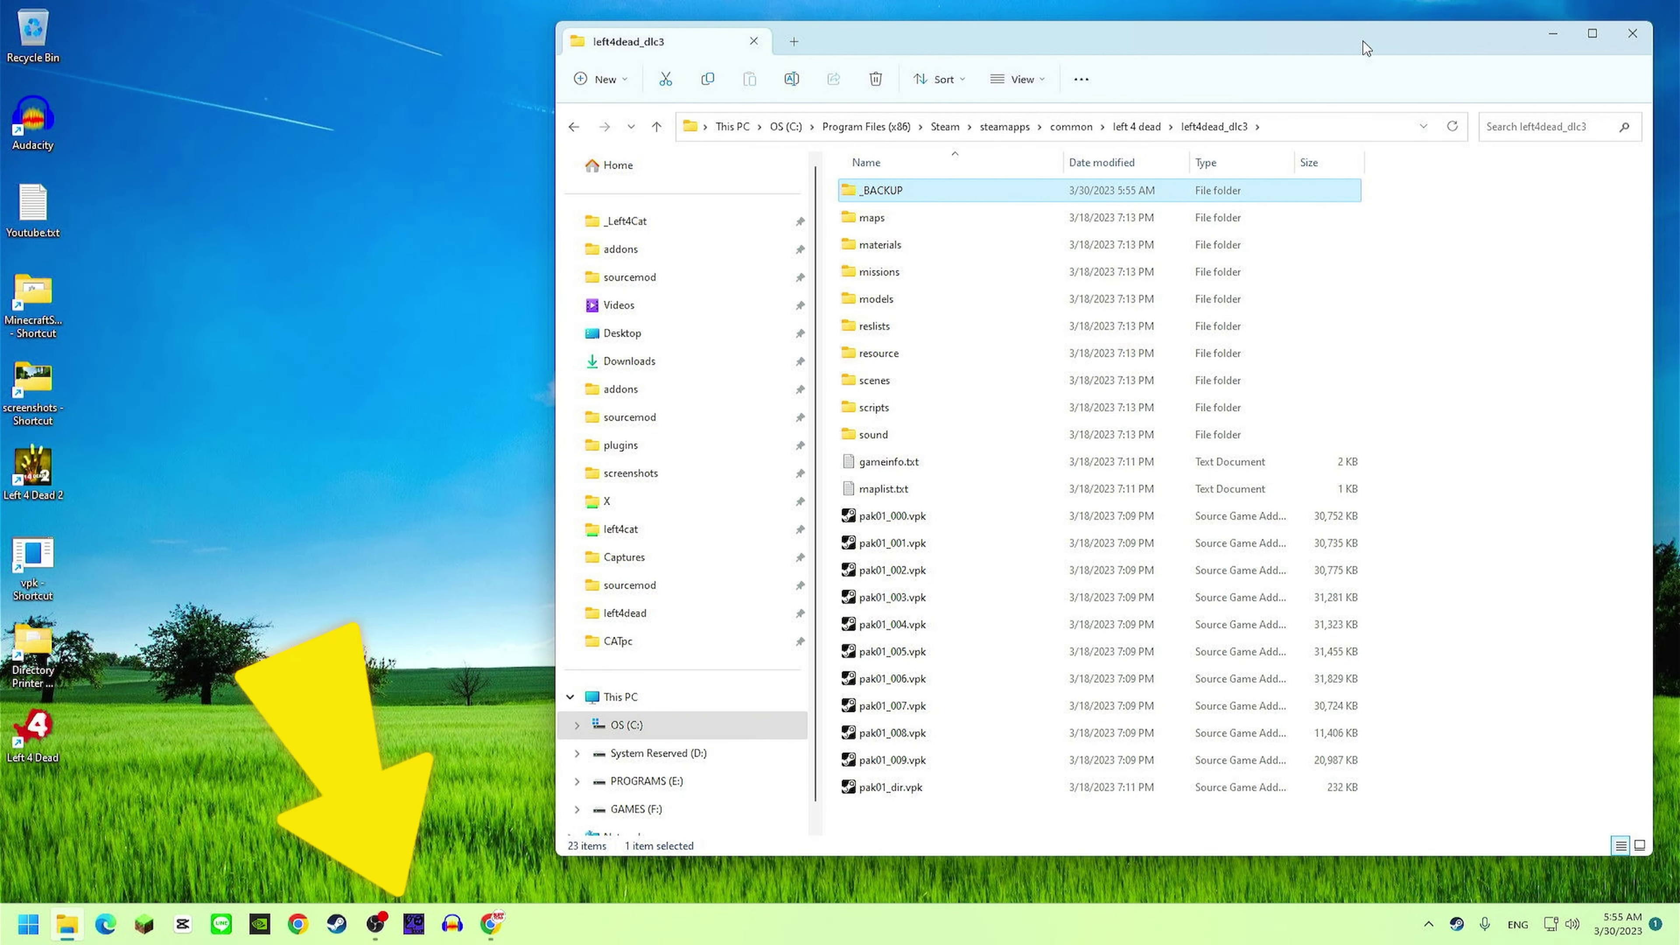
Launch GCFScape and load pak01_dir.vpk from the left4dead_dlc3 folder into it.
{"action": "left_click", "coordinate": [414, 924]}
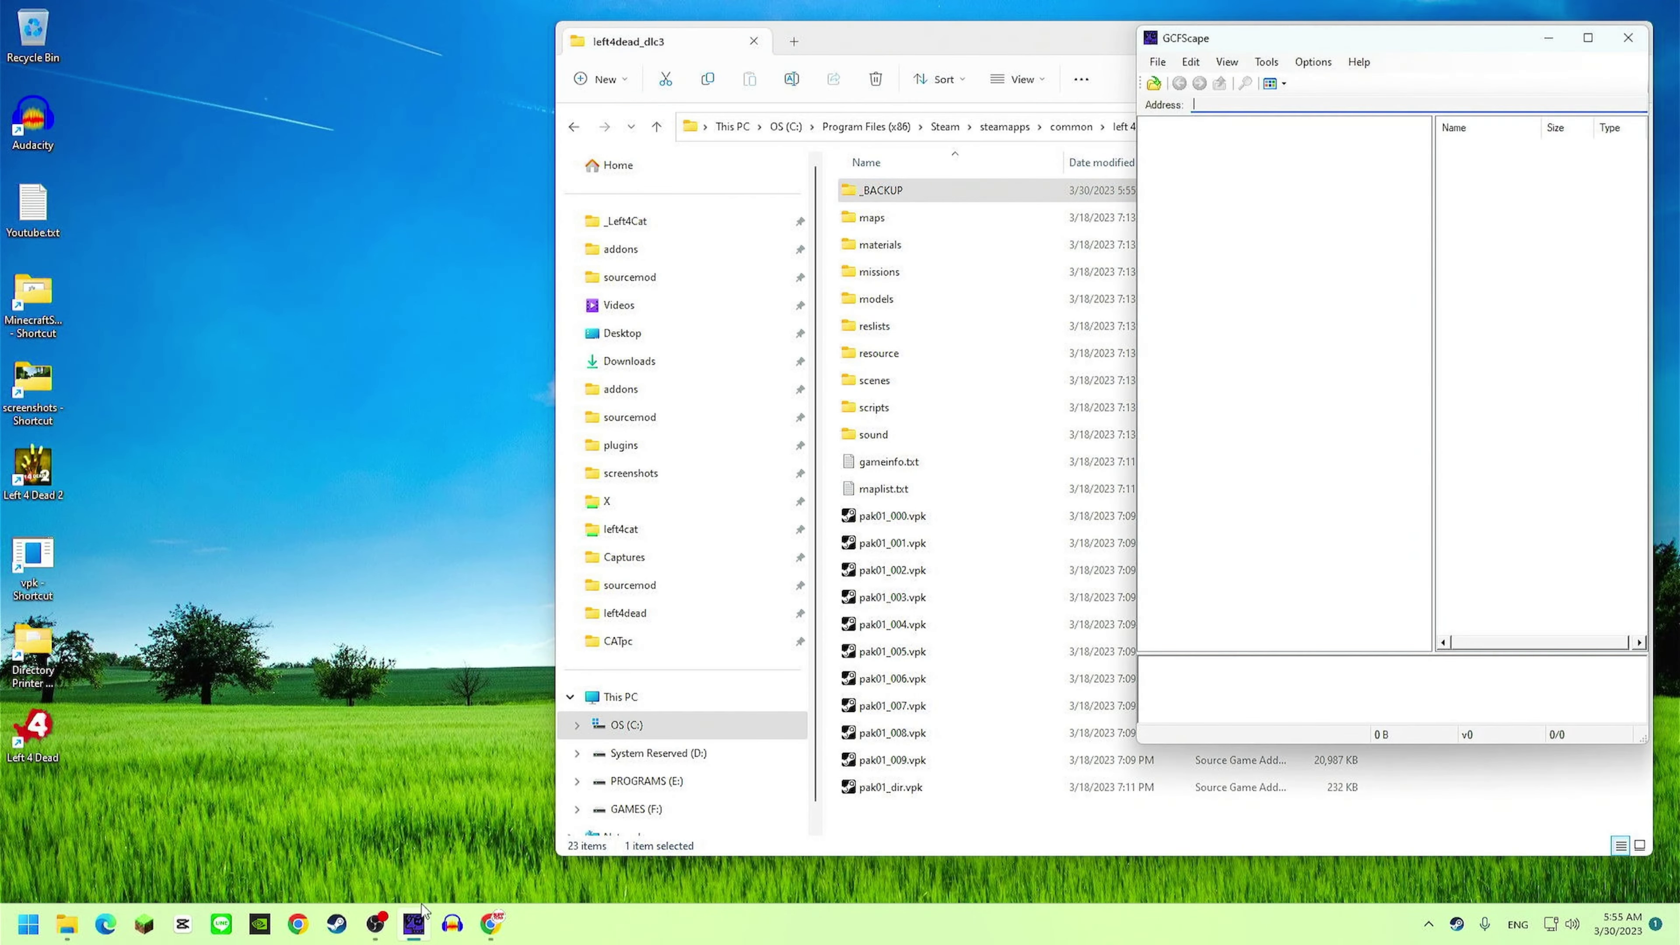
{"action": "left_click_drag", "start_coordinate": [1479, 52], "coordinate": [576, 150]}
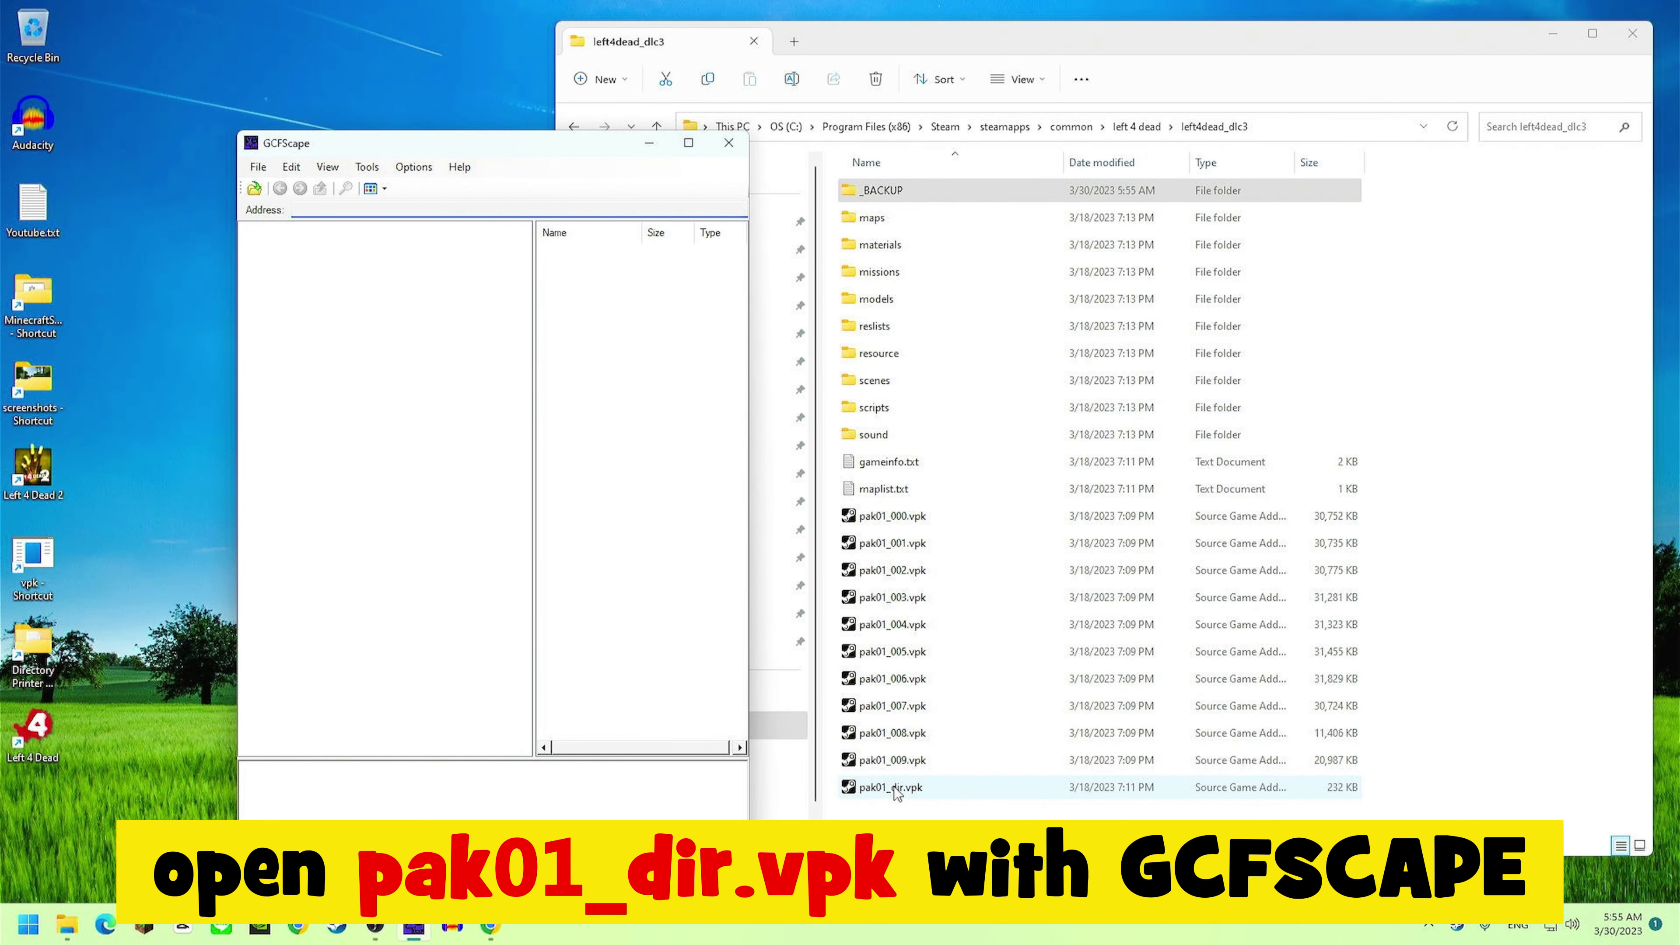
{"action": "left_click_drag", "start_coordinate": [520, 150], "coordinate": [327, 170]}
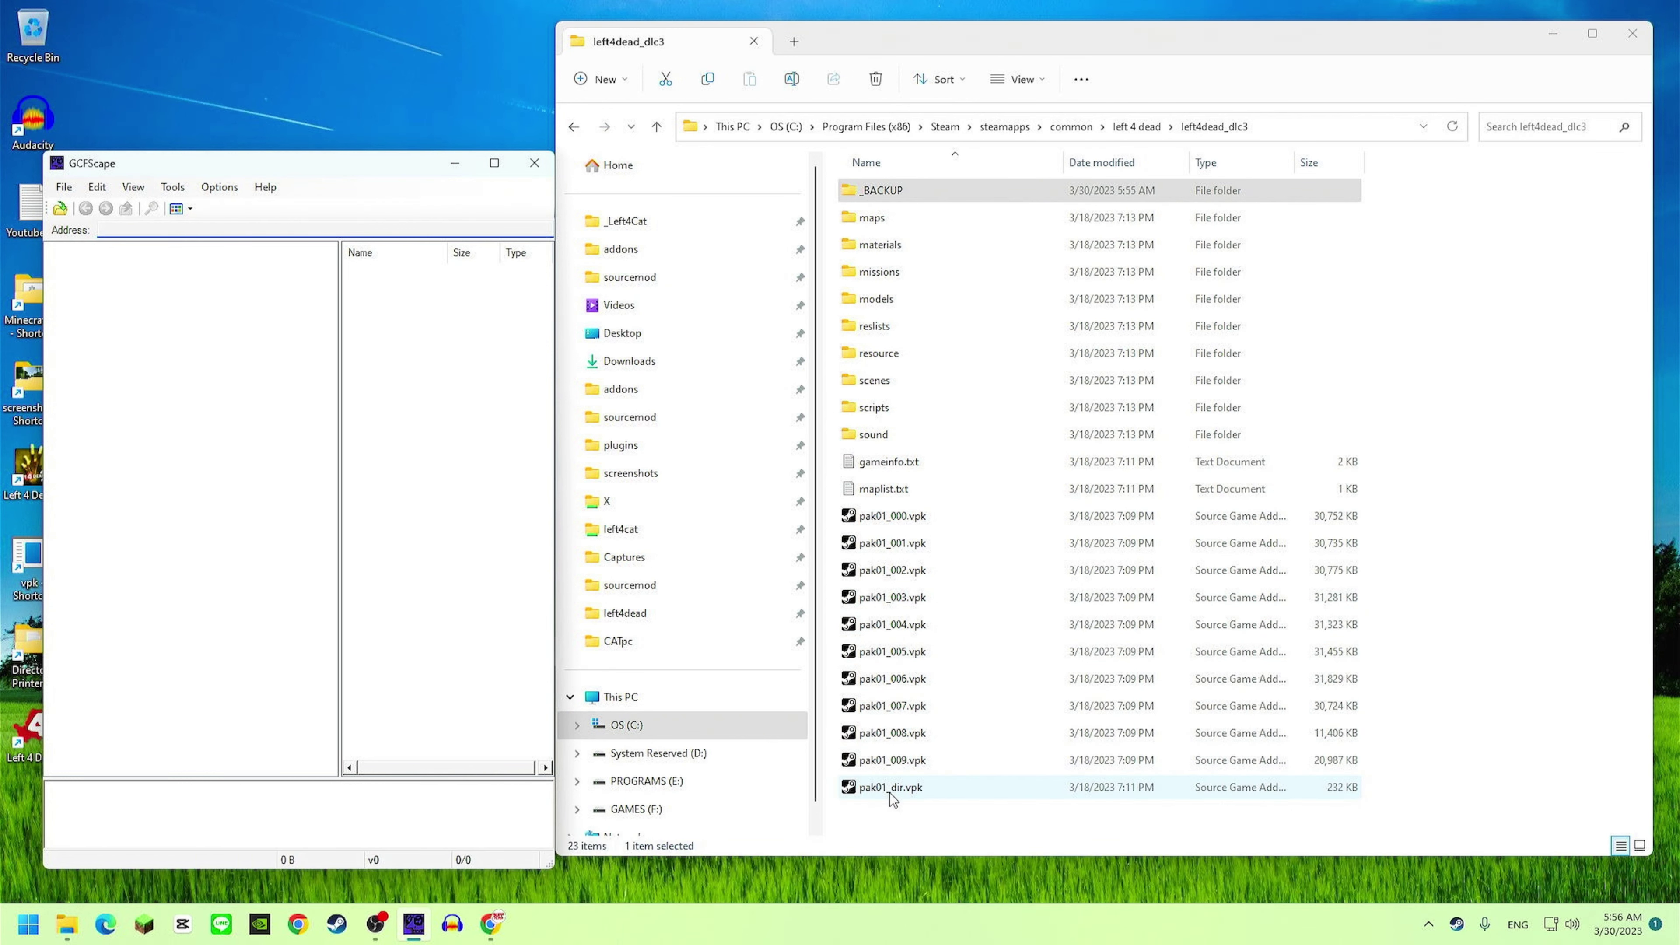
{"action": "left_click_drag", "start_coordinate": [890, 794], "coordinate": [463, 536]}
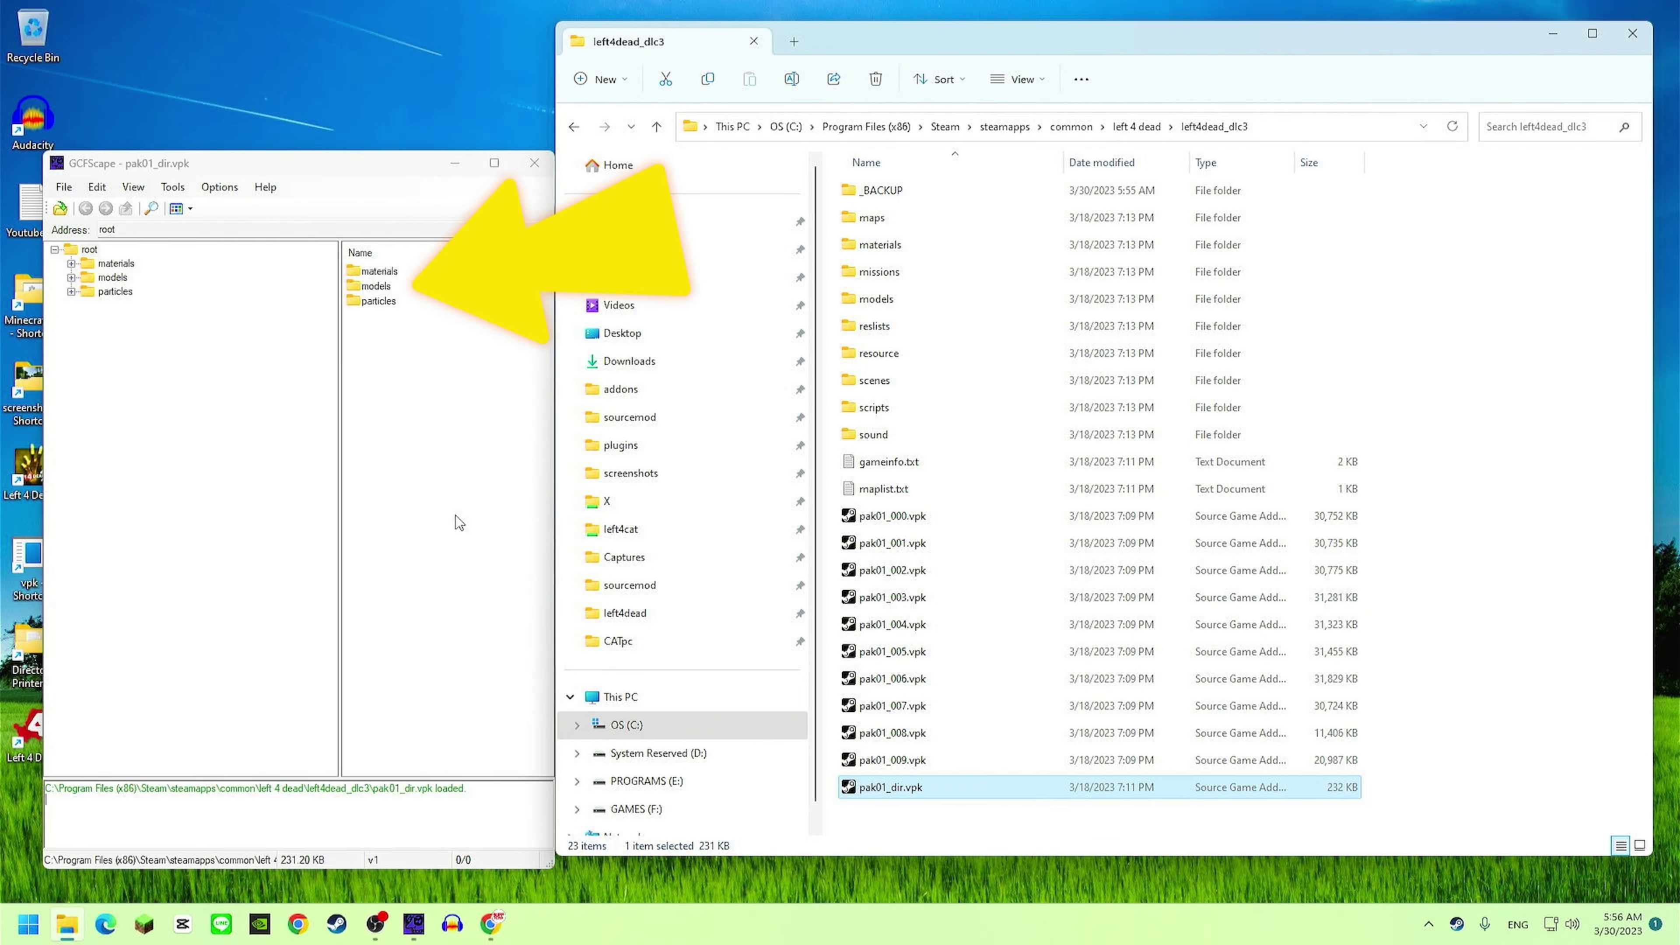
Extract the materials, models and particles folders from the package to the Desktop.
{"action": "left_click_drag", "start_coordinate": [435, 413], "coordinate": [360, 265]}
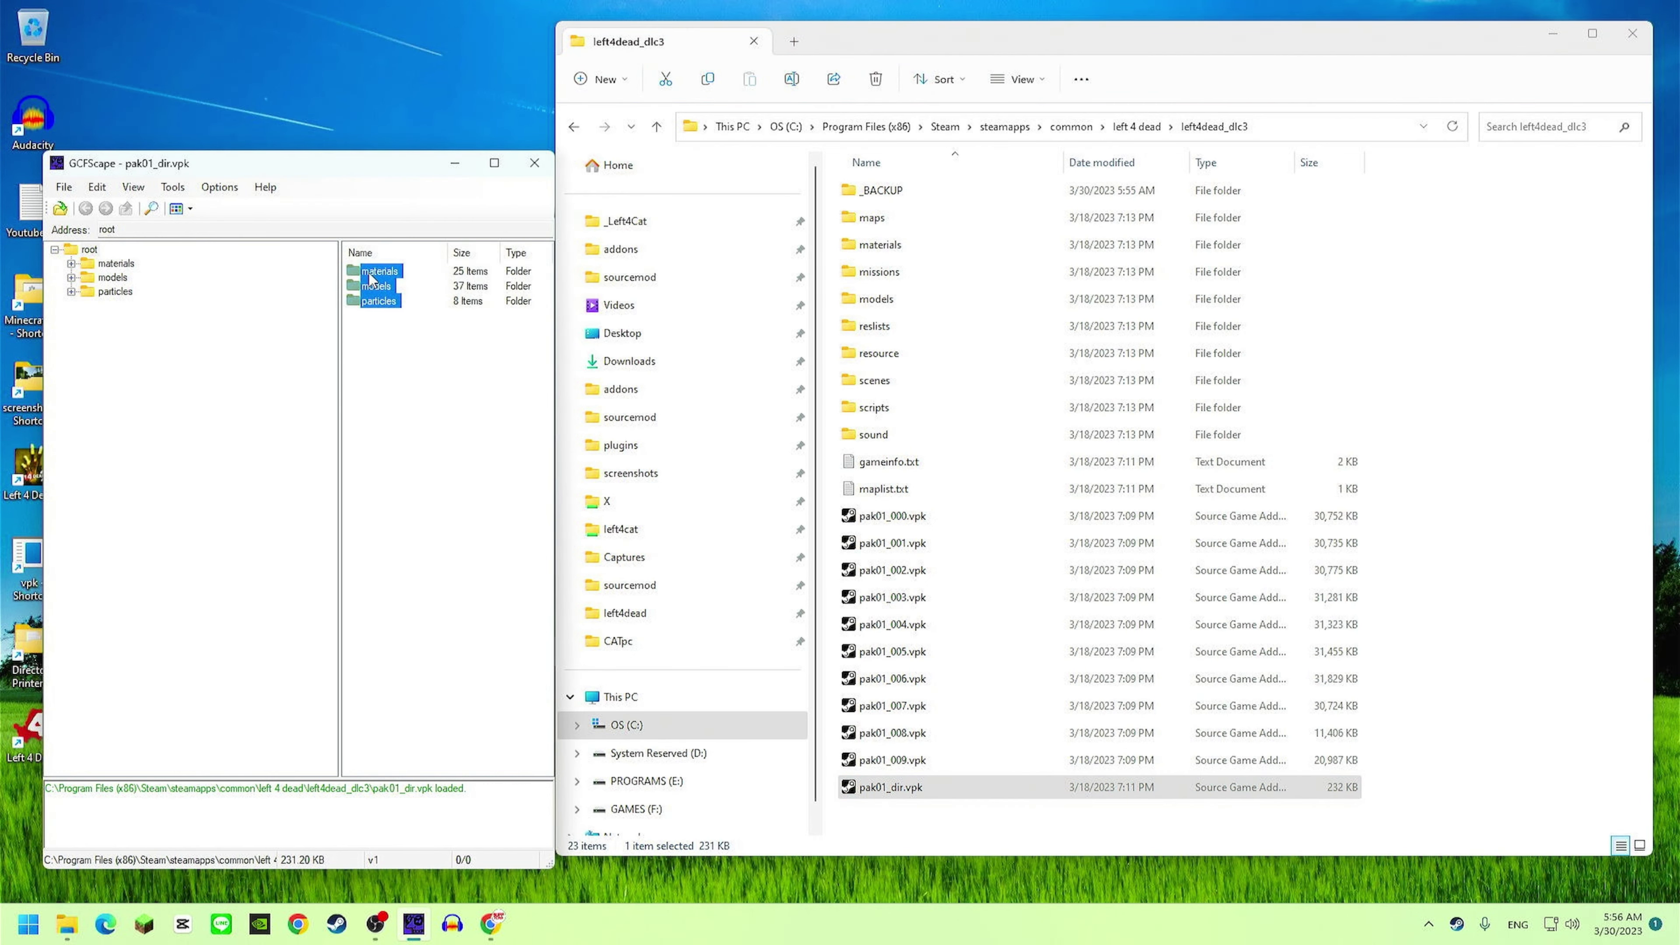
{"action": "right_click", "coordinate": [367, 283]}
{"action": "left_click", "coordinate": [392, 287]}
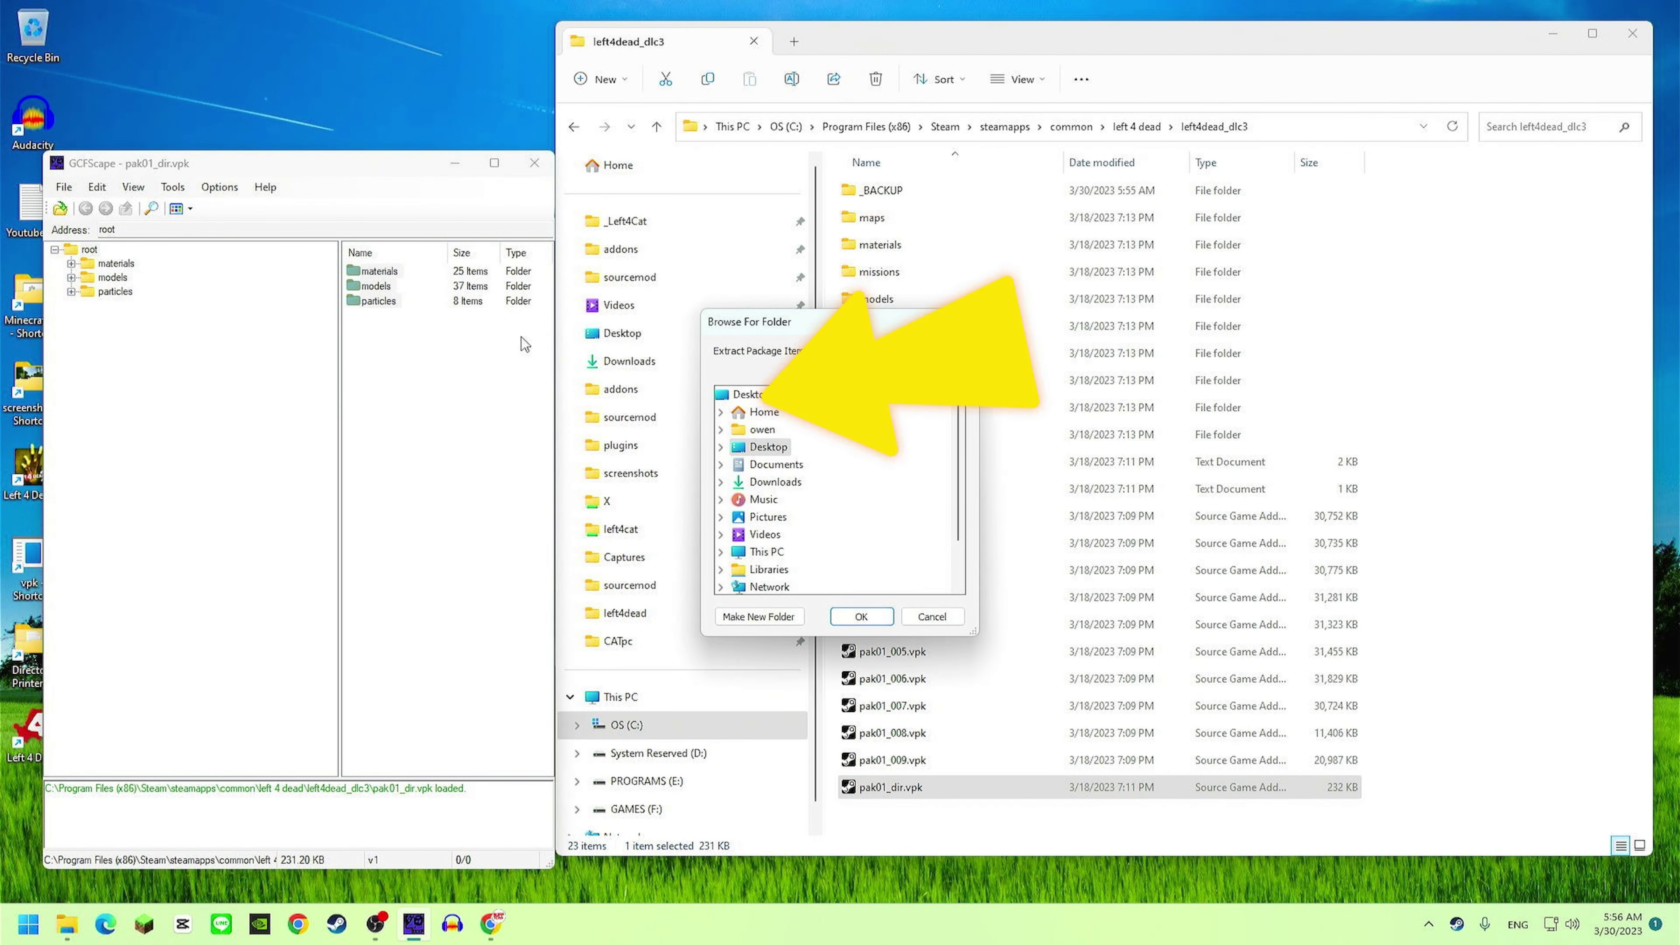
{"action": "left_click", "coordinate": [749, 395]}
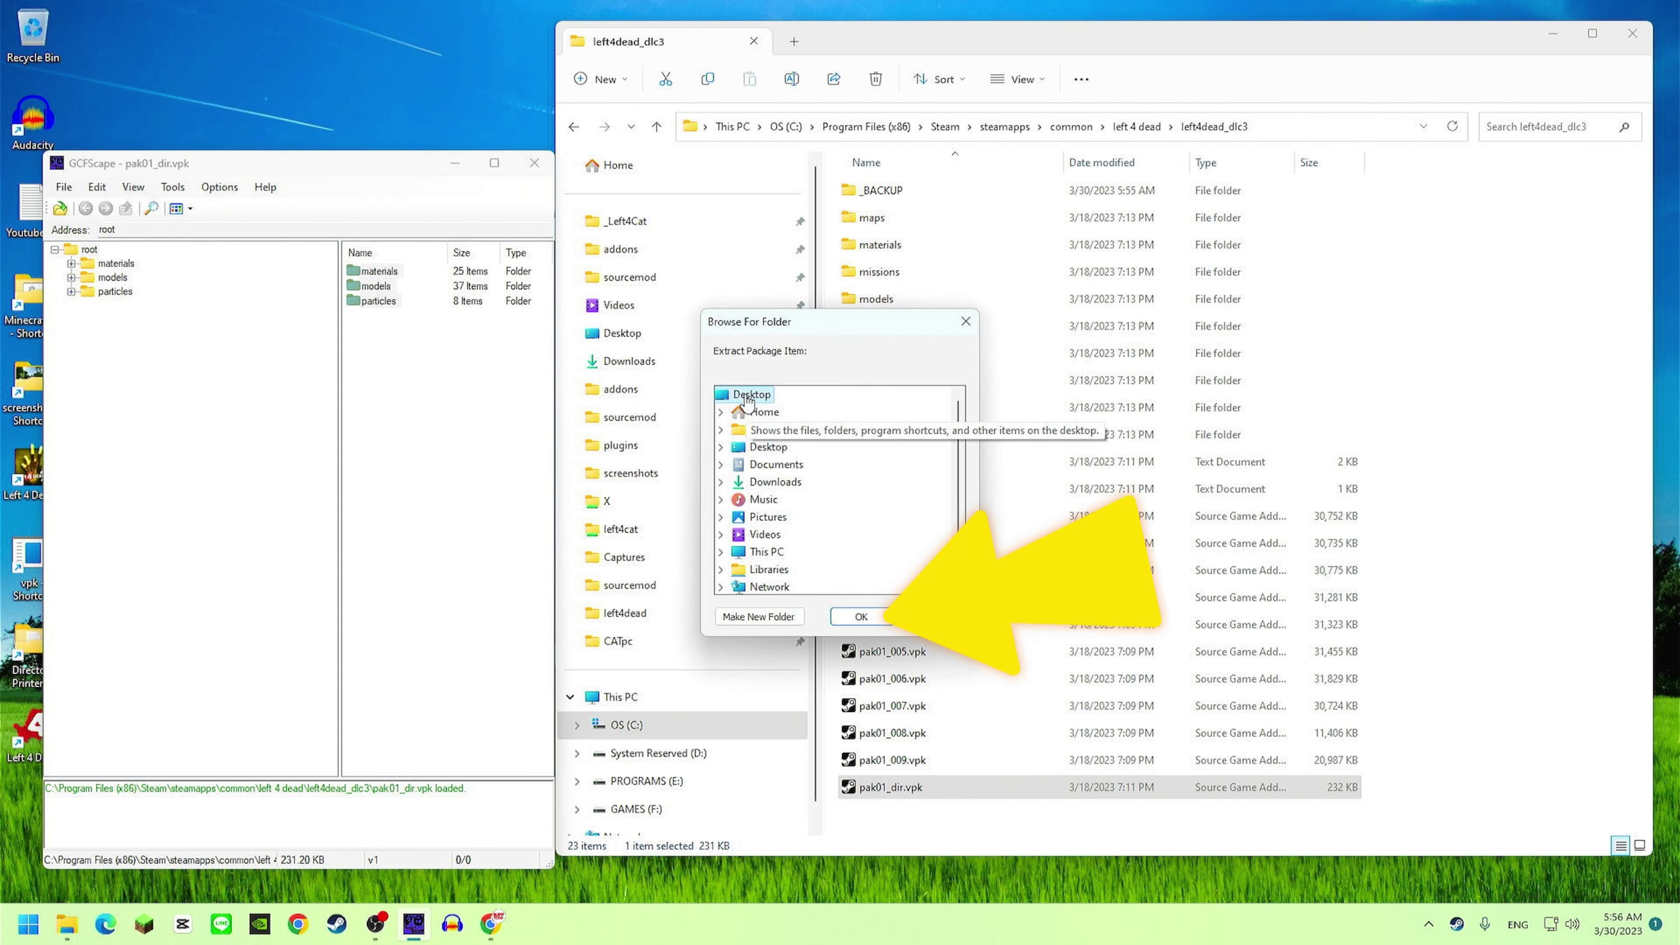
{"action": "left_click", "coordinate": [861, 616]}
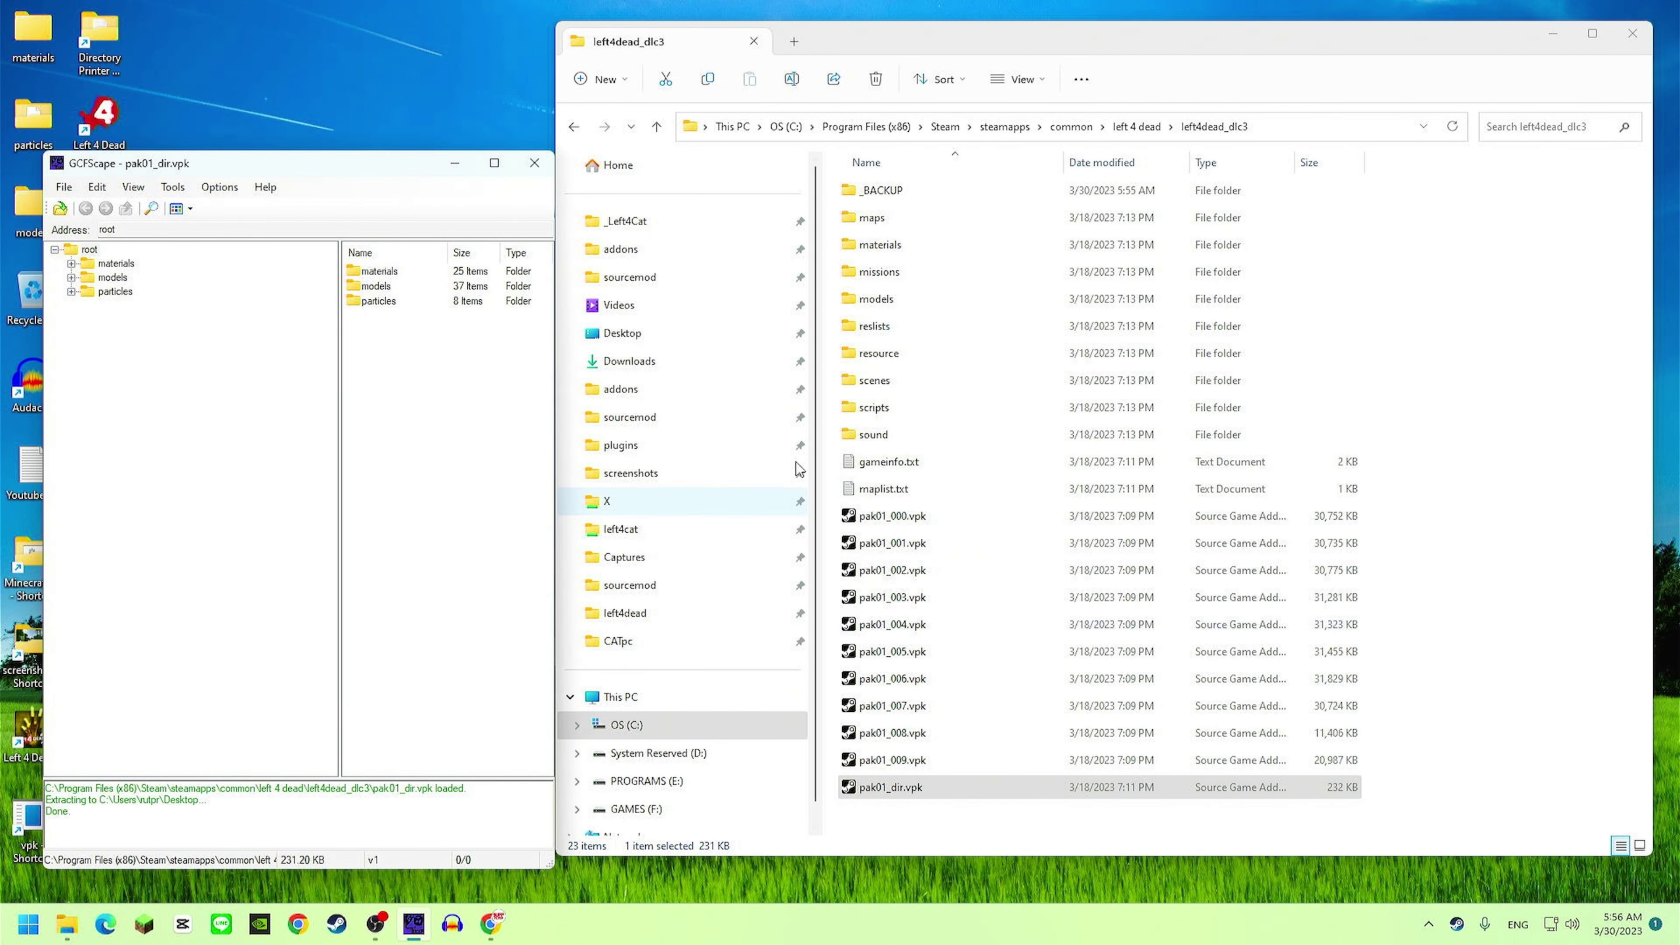
Close GCFScape and move the extracted materials, particles and models folders from the desktop into the left4dead_dlc3 folder.
{"action": "left_click", "coordinate": [538, 166]}
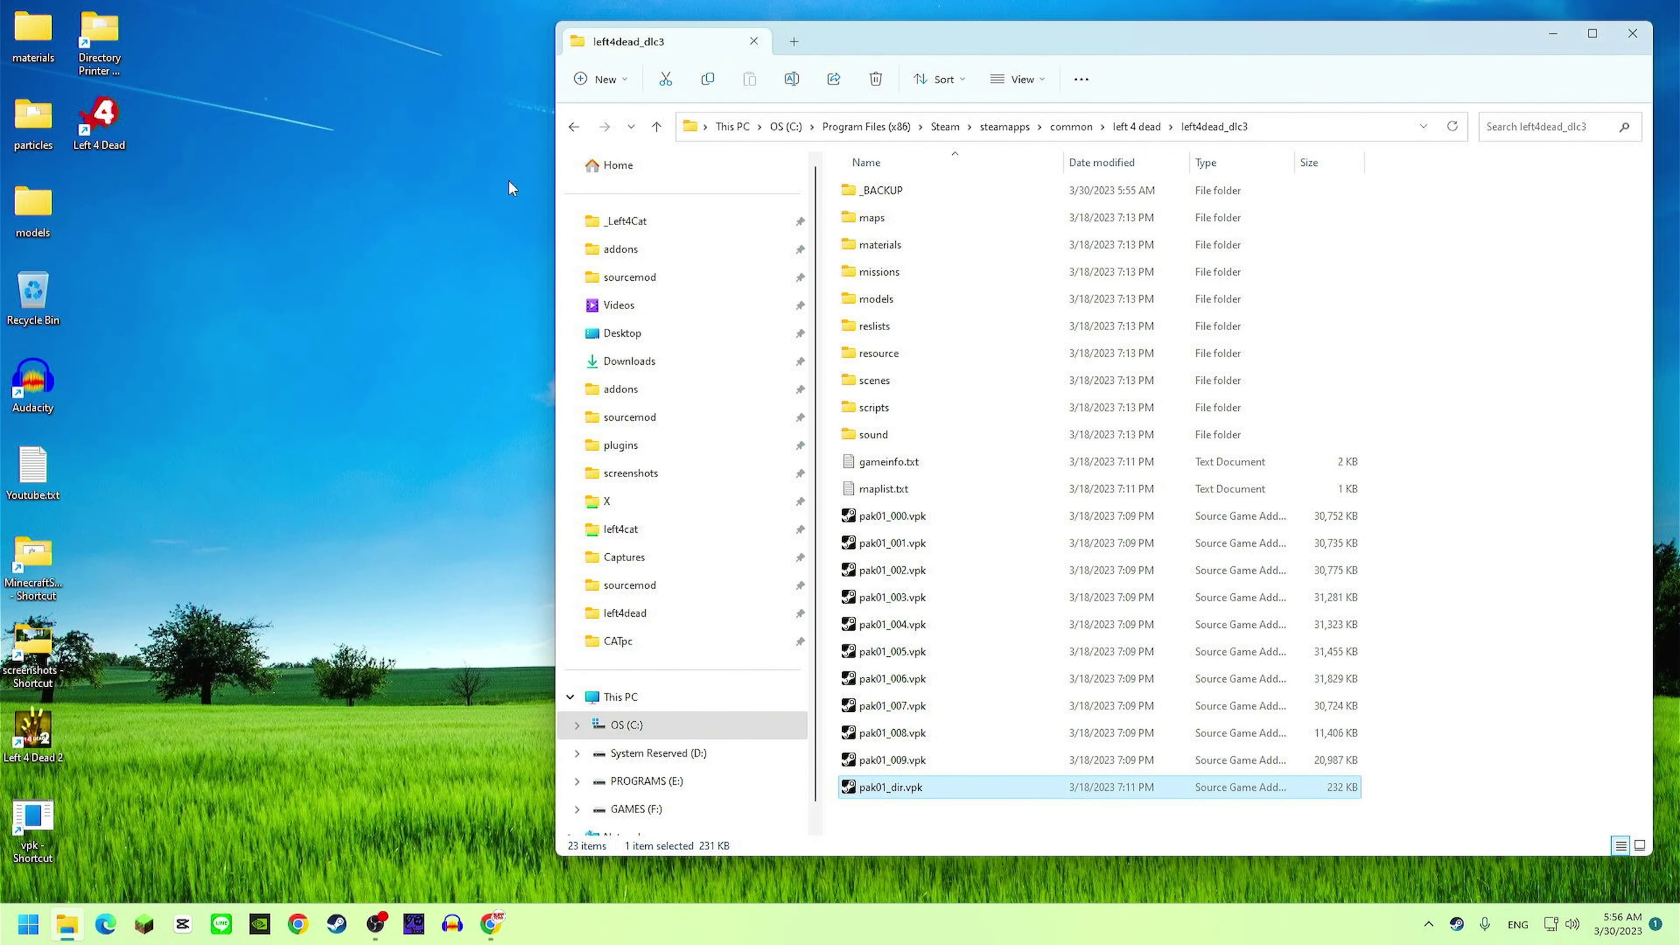
{"action": "left_click", "coordinate": [44, 66]}
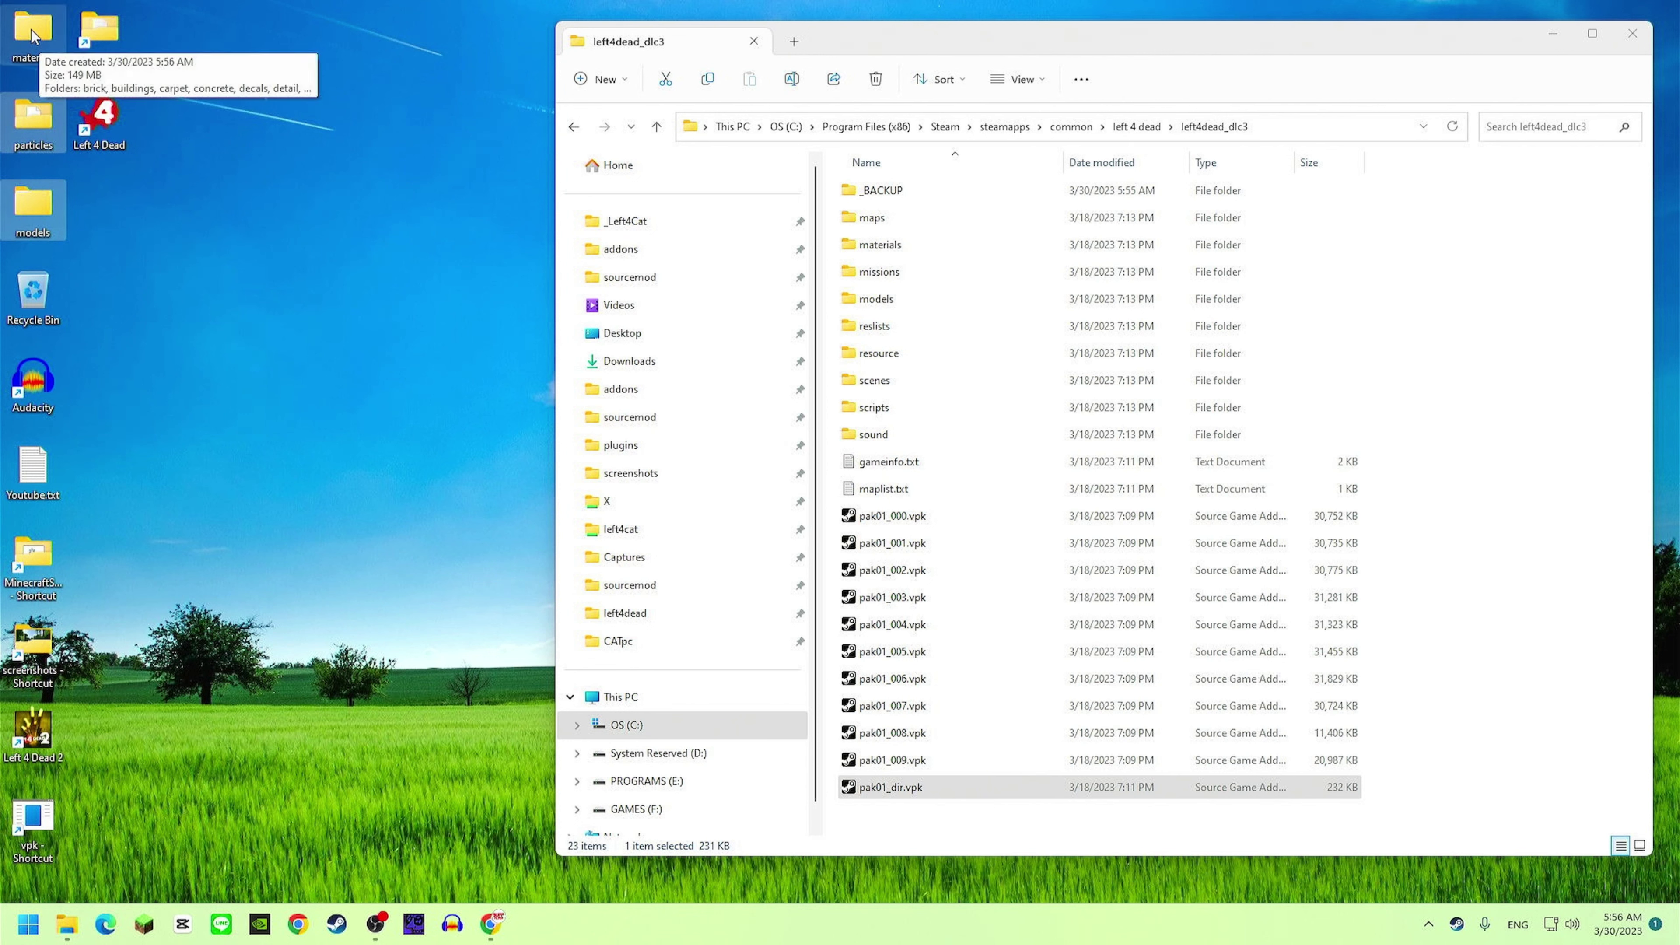
{"action": "left_click_drag", "start_coordinate": [38, 44], "coordinate": [1536, 340]}
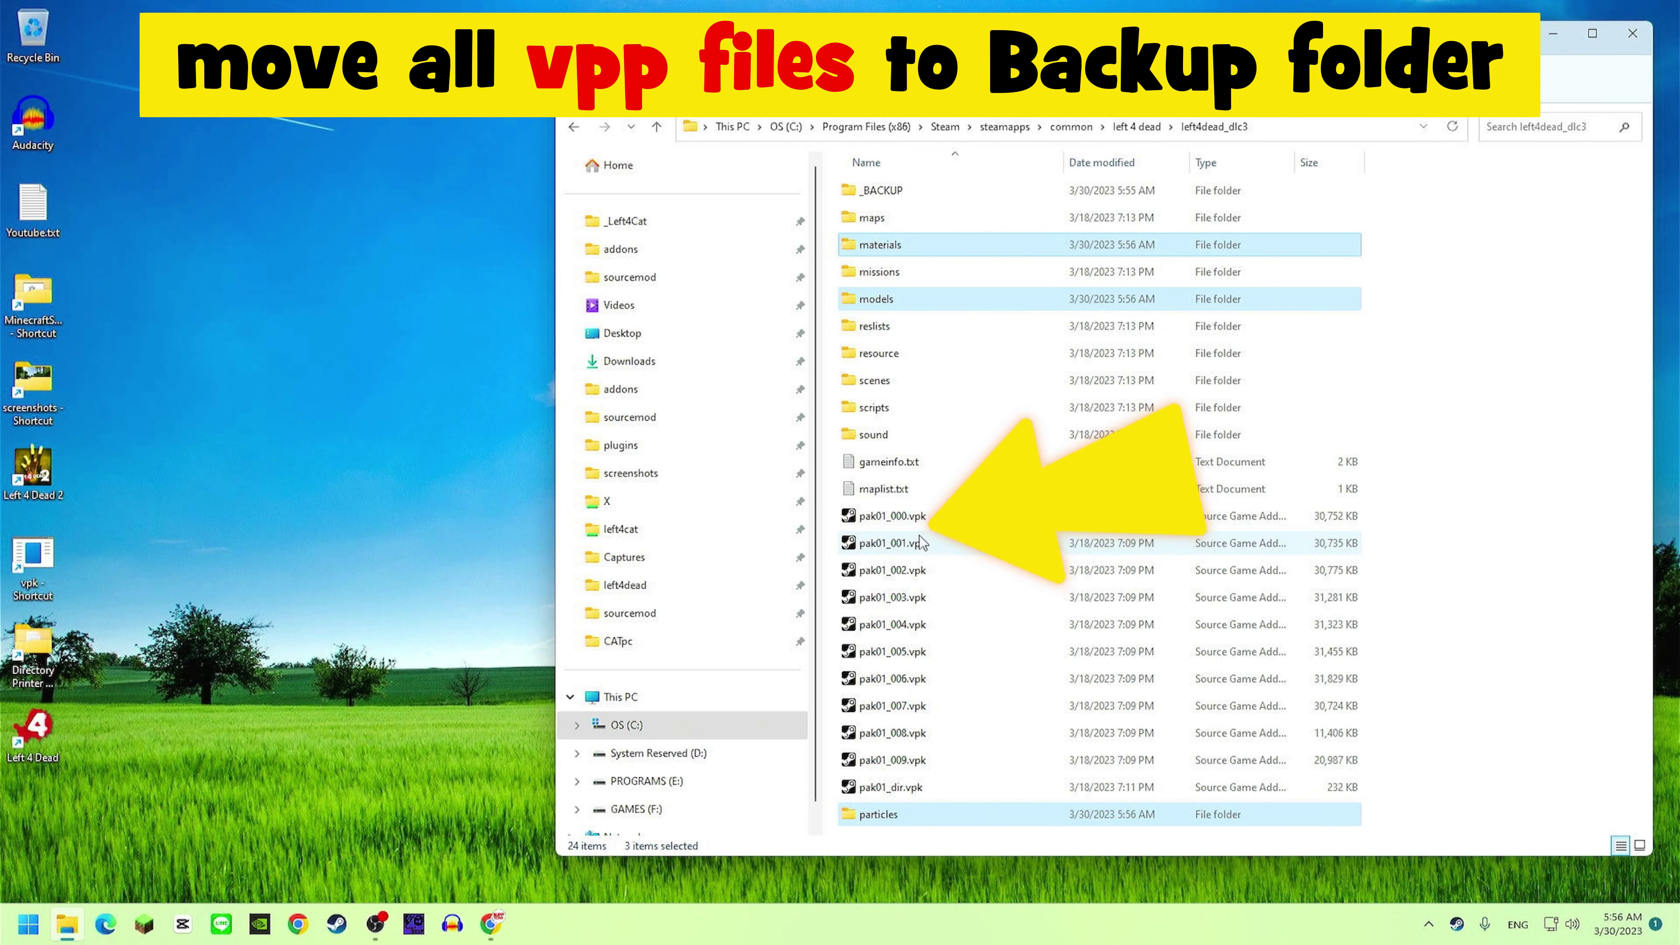
Move the vpk files pak01_000.vpk through pak01_dir.vpk in left4dead_dlc3 into its _BACKUP folder.
{"action": "left_click", "coordinate": [920, 516]}
{"action": "left_click", "coordinate": [921, 788], "text": "shift"}
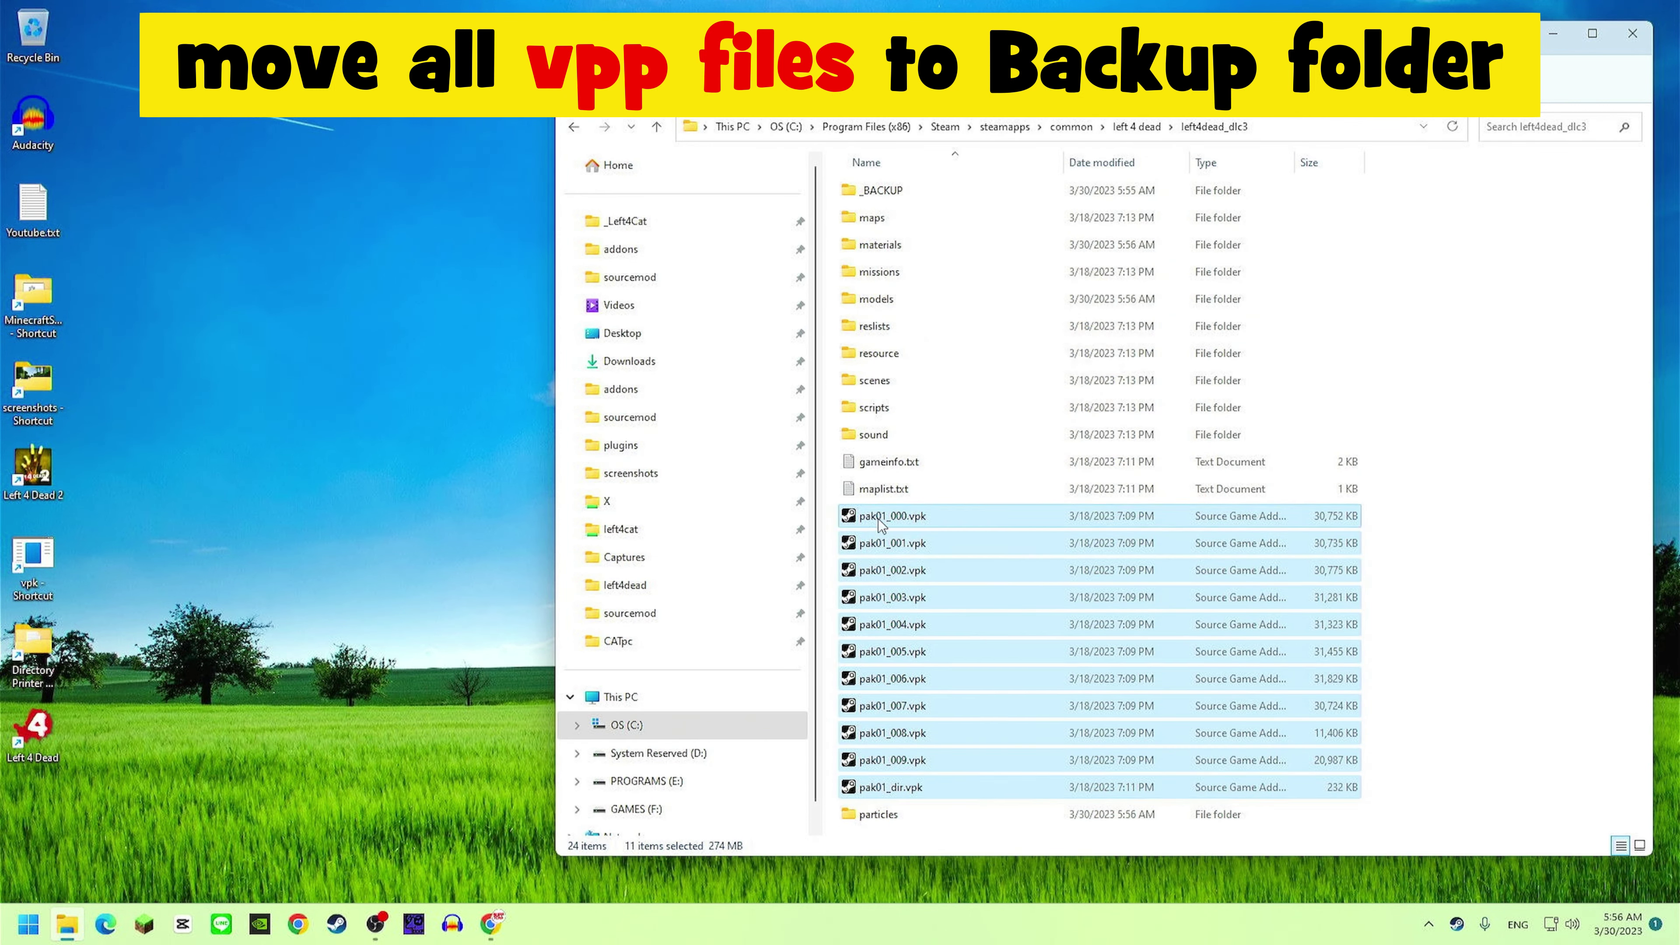
{"action": "left_click_drag", "start_coordinate": [882, 523], "coordinate": [882, 191]}
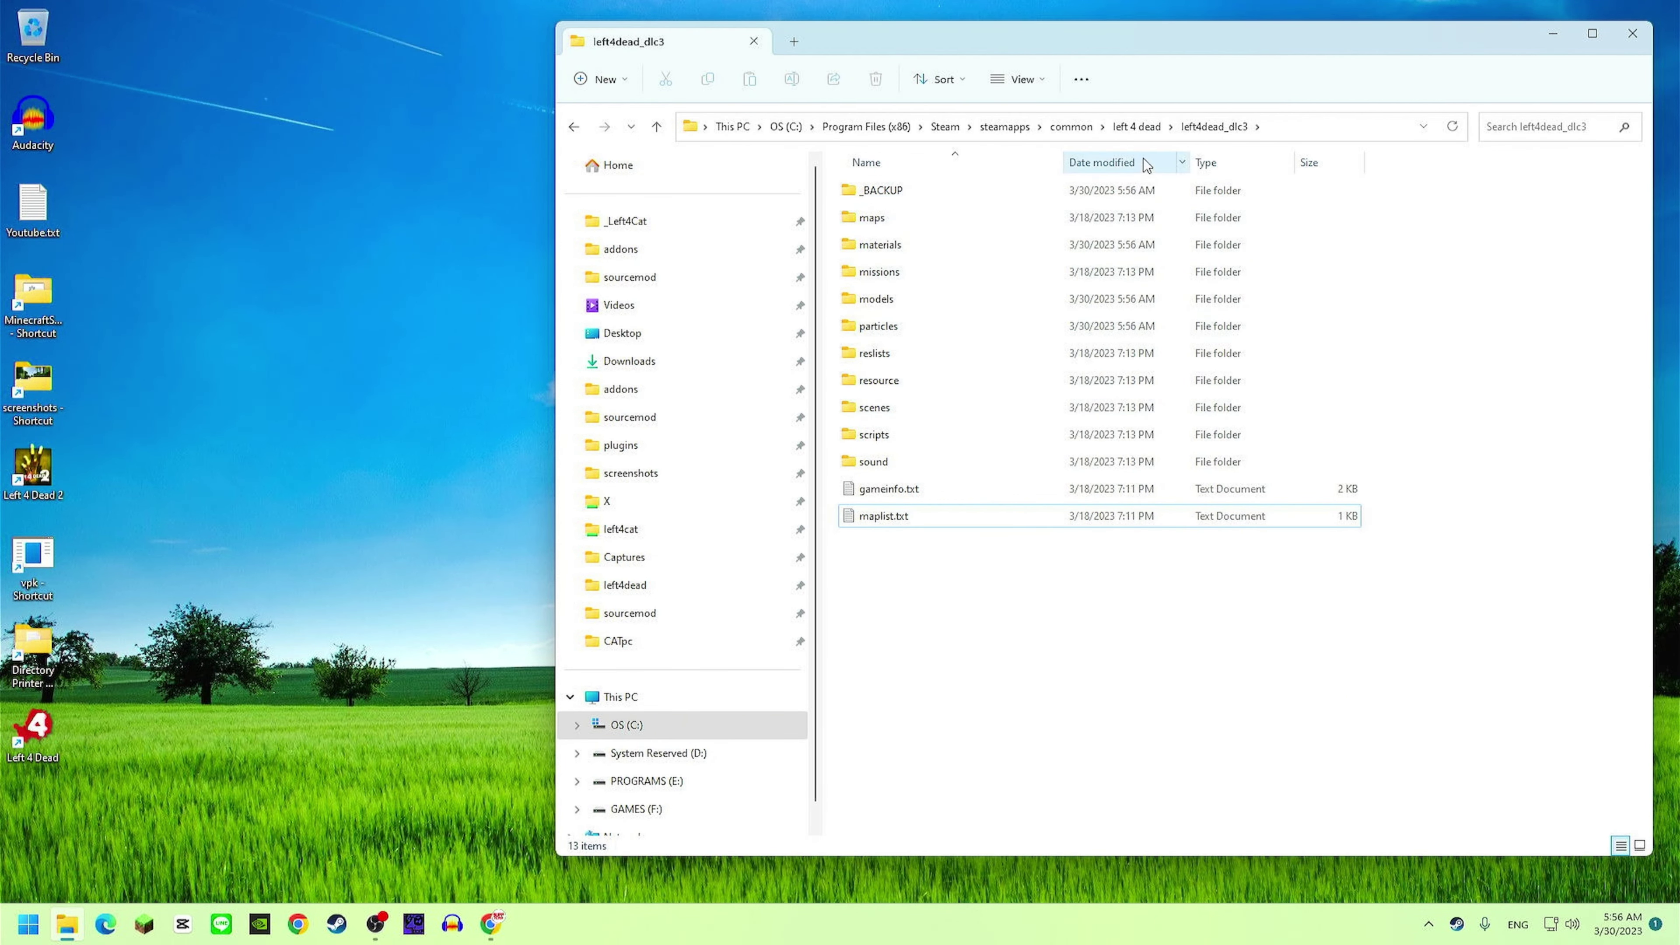
Go back to the left 4 dead folder and open the addons folder inside left4dead.
{"action": "left_click", "coordinate": [1138, 127]}
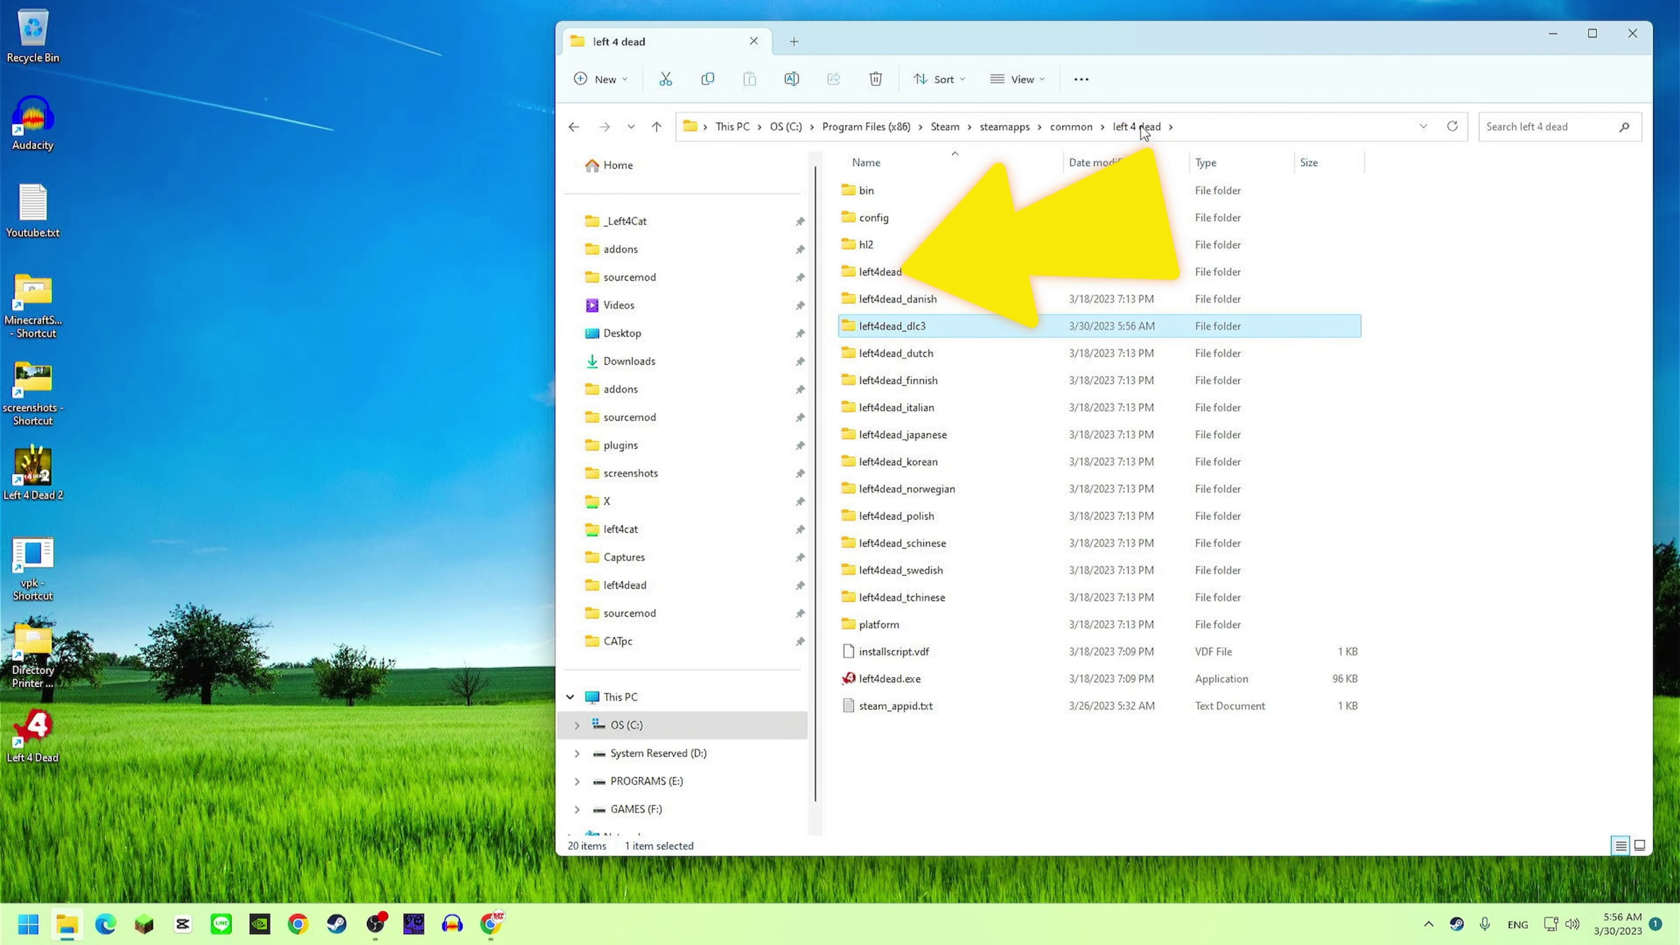
{"action": "double_click", "coordinate": [899, 271]}
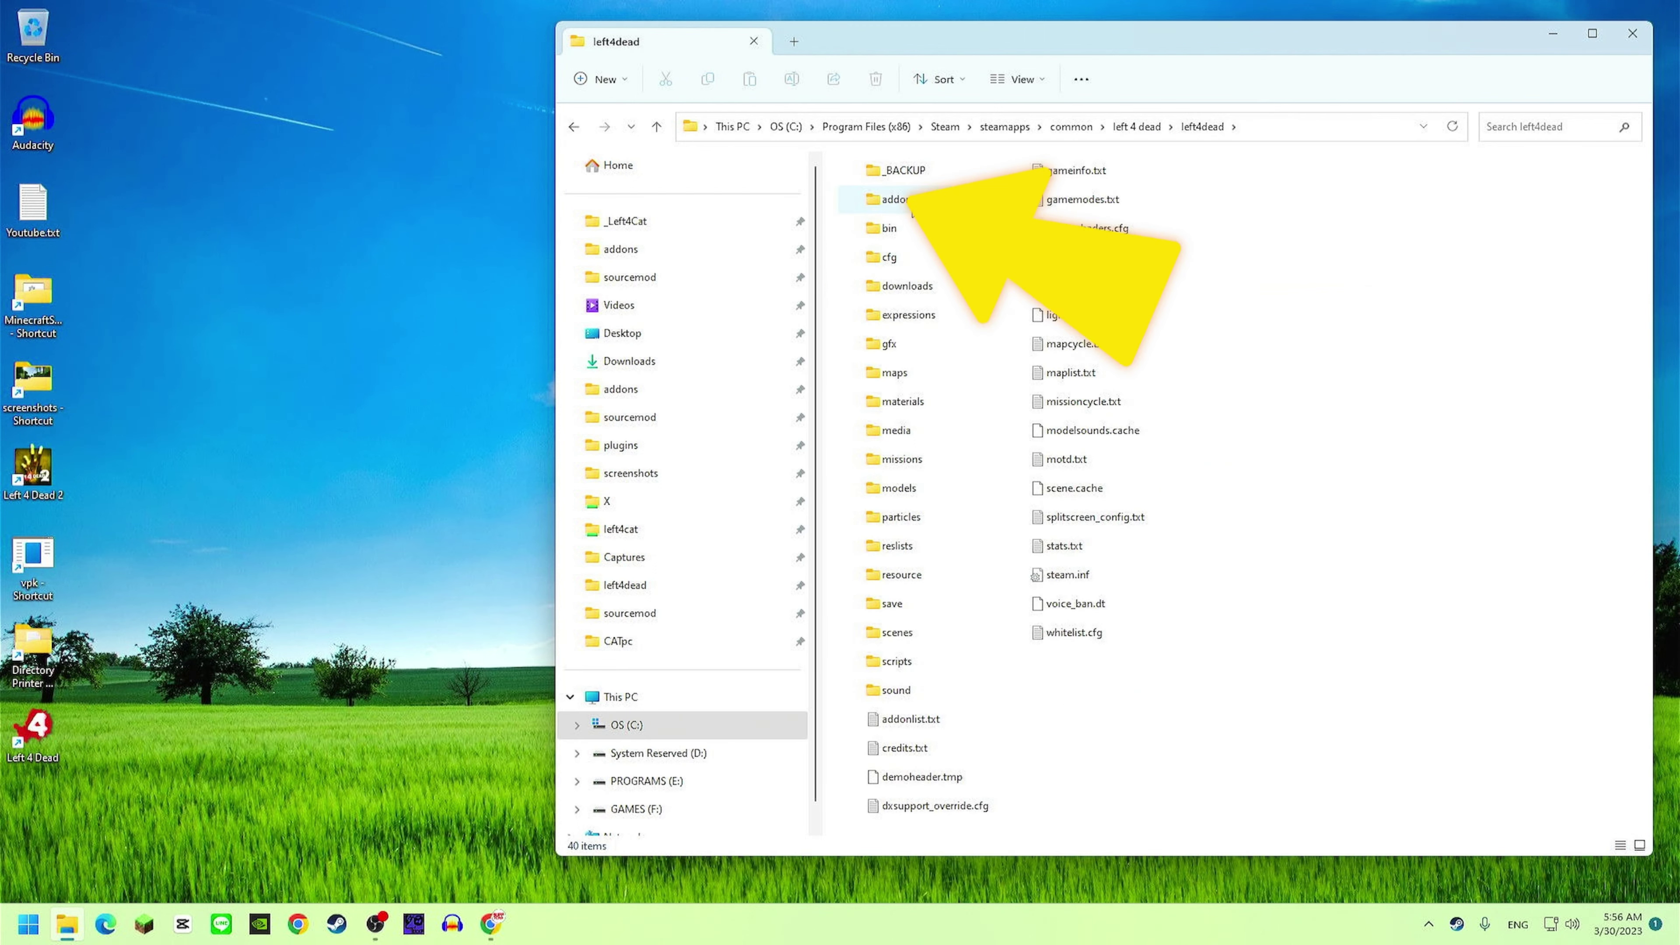
{"action": "double_click", "coordinate": [895, 200]}
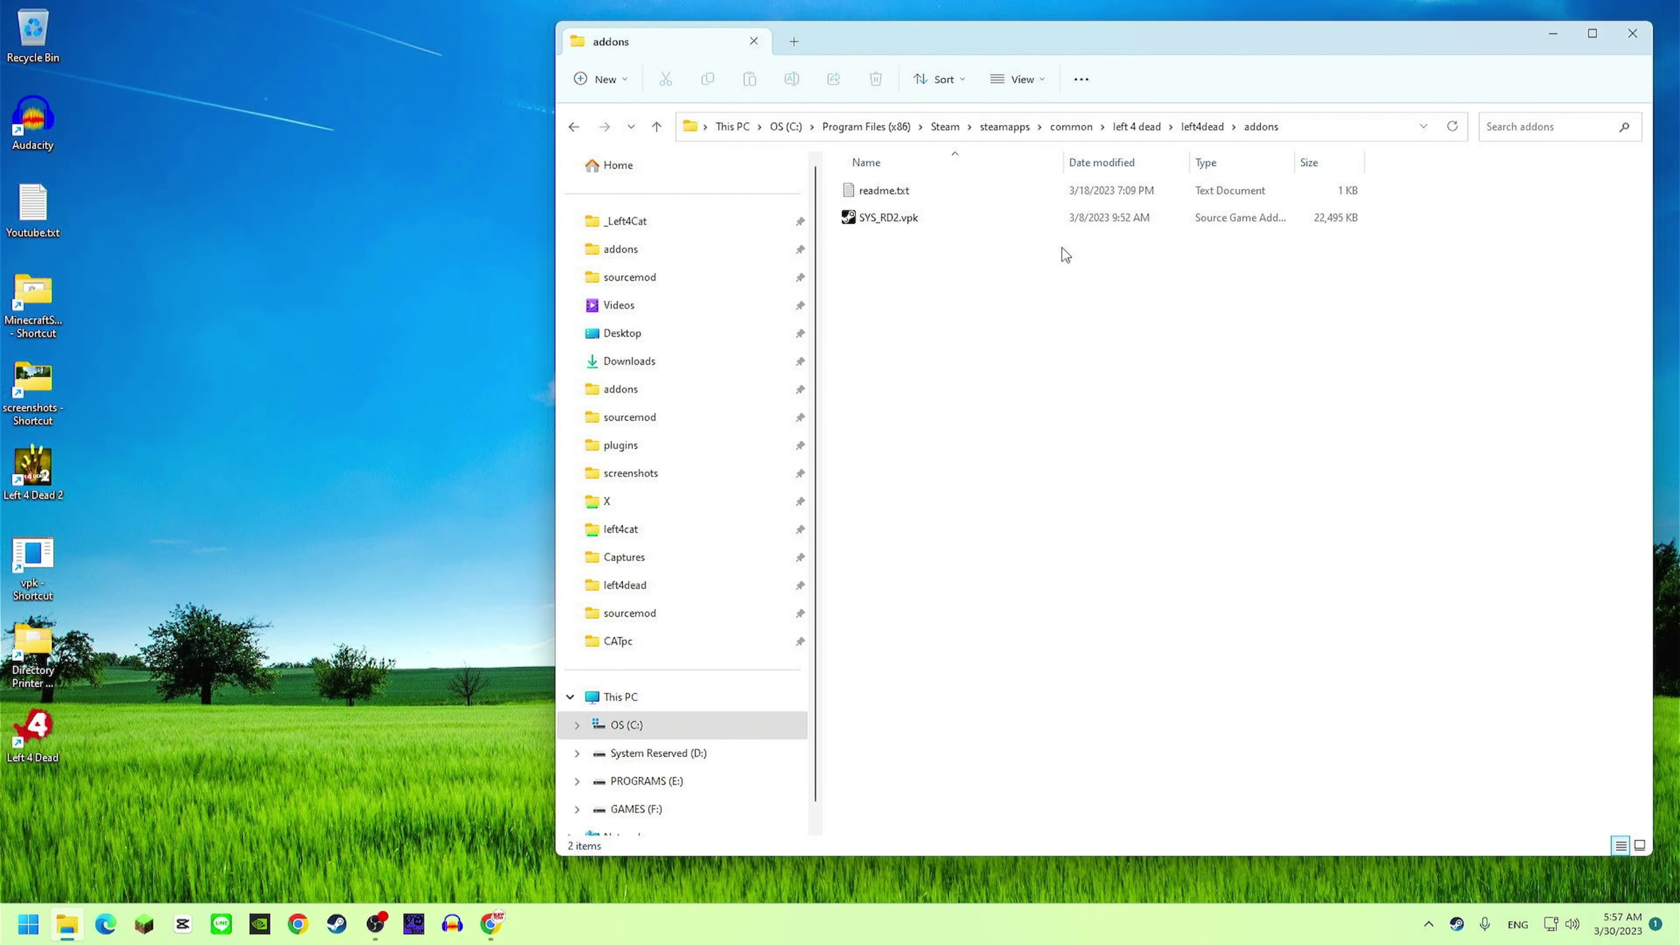
{"action": "left_click_drag", "start_coordinate": [1260, 44], "coordinate": [1053, 77]}
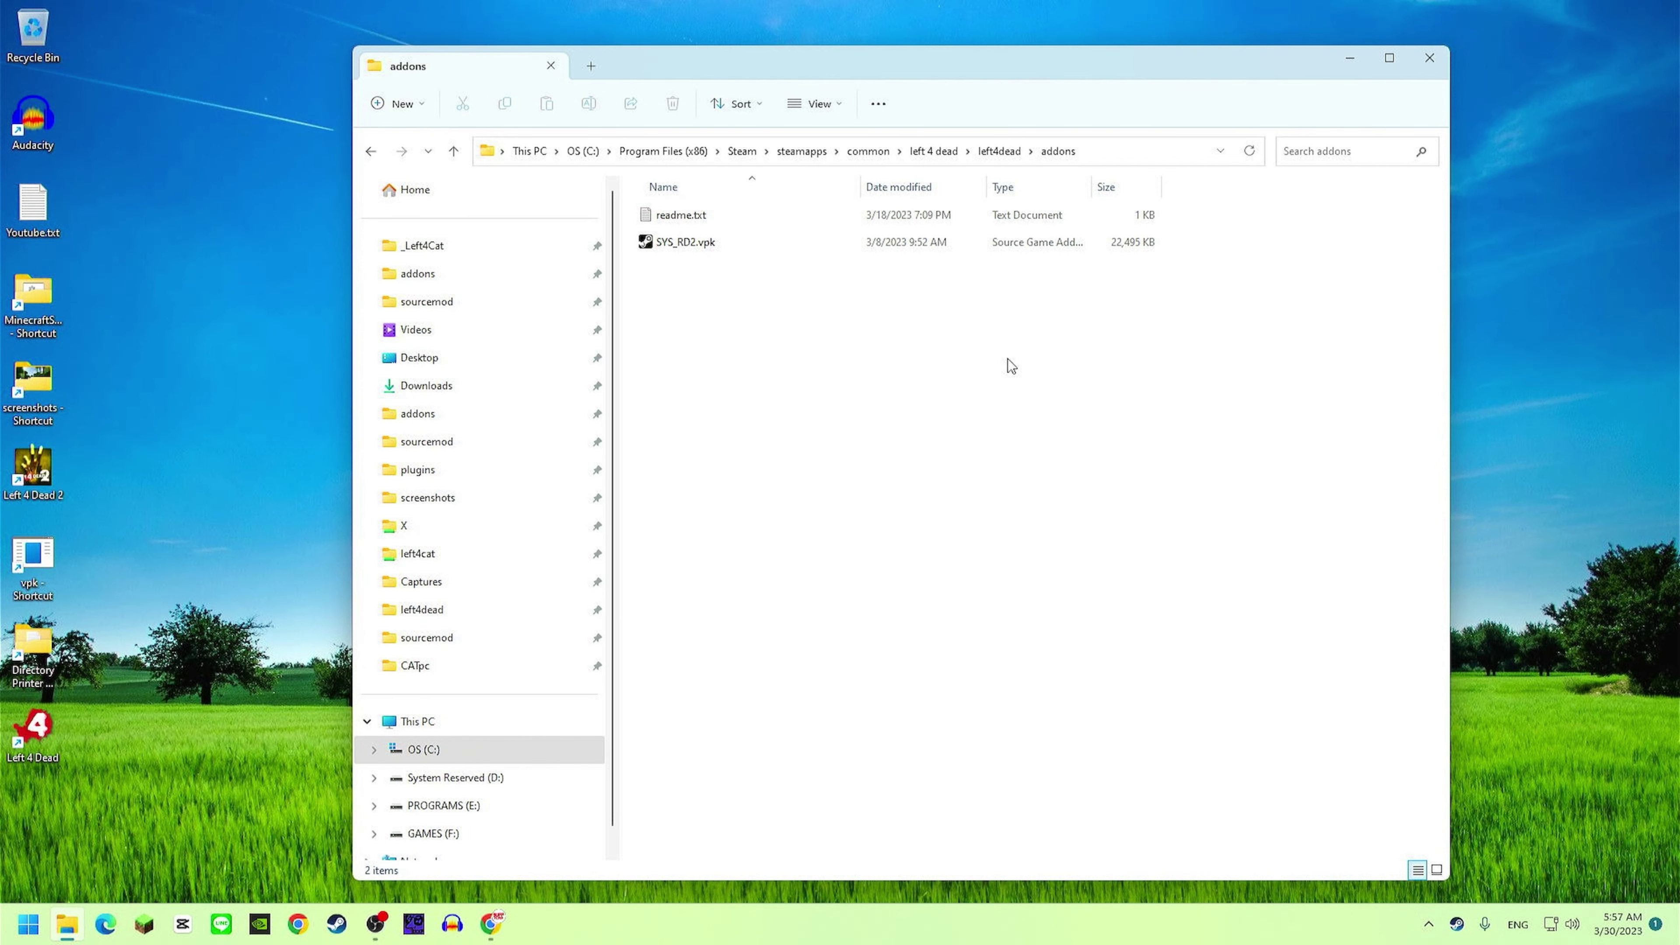
Switch to Chrome and download the L4D1 The Aftermath Survivors mod from its GameMaps page.
{"action": "left_click", "coordinate": [500, 930]}
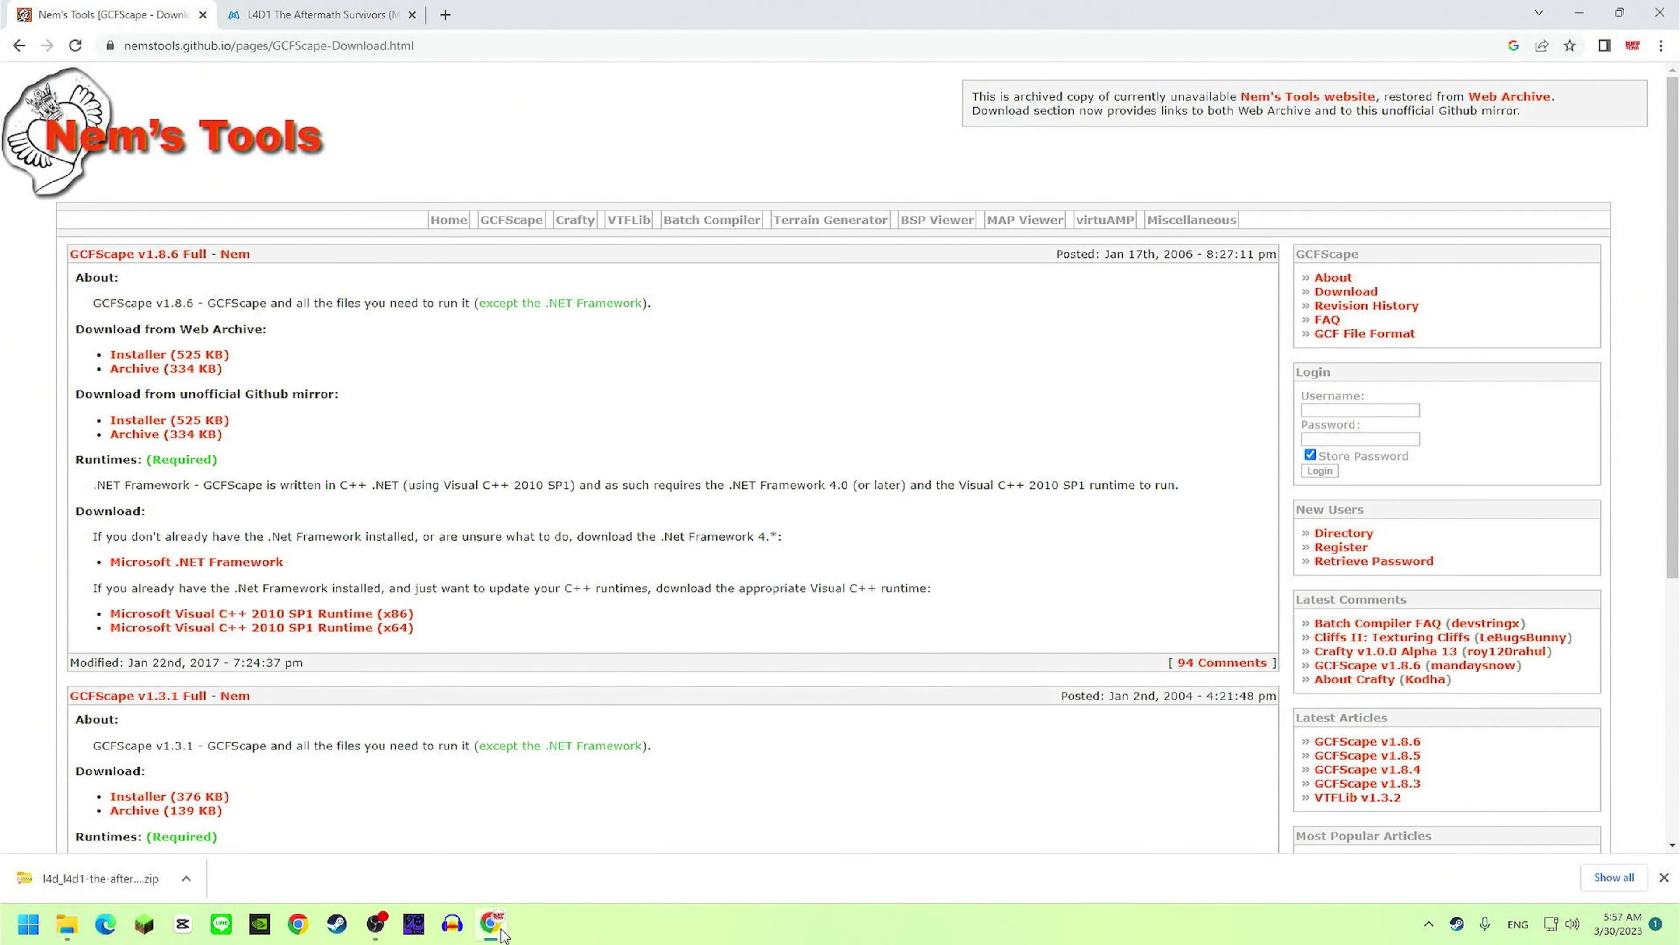
{"action": "left_click", "coordinate": [311, 14]}
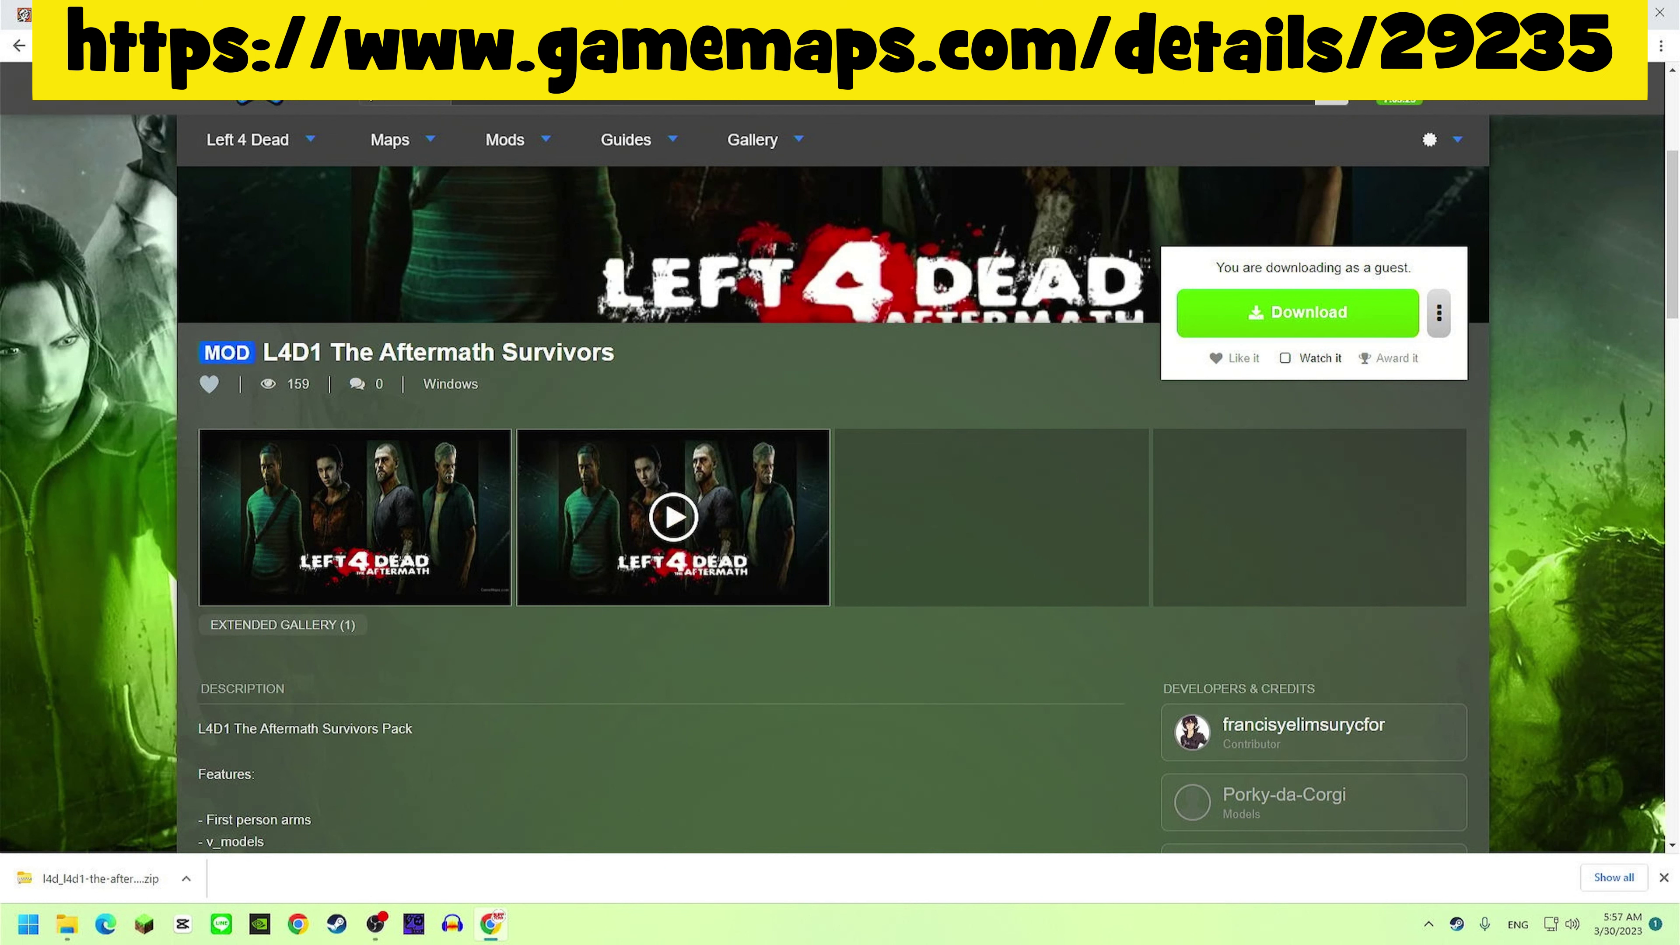
{"action": "left_click_drag", "start_coordinate": [265, 352], "coordinate": [606, 352]}
{"action": "left_click", "coordinate": [697, 366]}
{"action": "left_click", "coordinate": [1300, 325]}
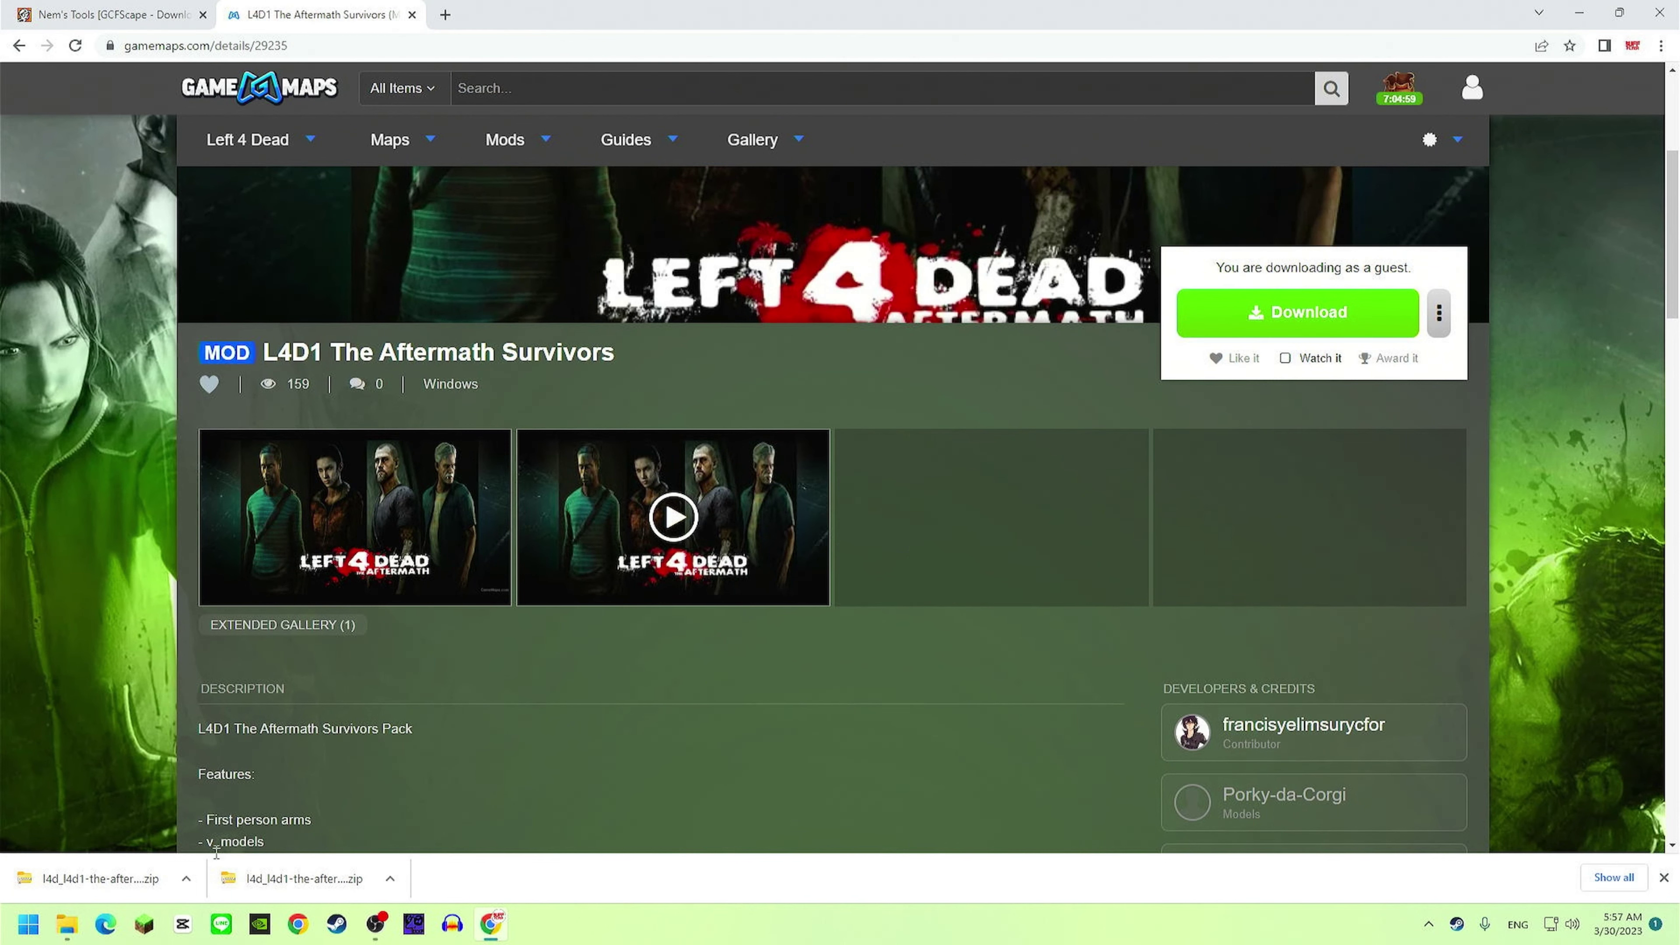
Show the downloaded Aftermath Survivors zip in its folder, open the archive and minimize the browser.
{"action": "left_click", "coordinate": [189, 884]}
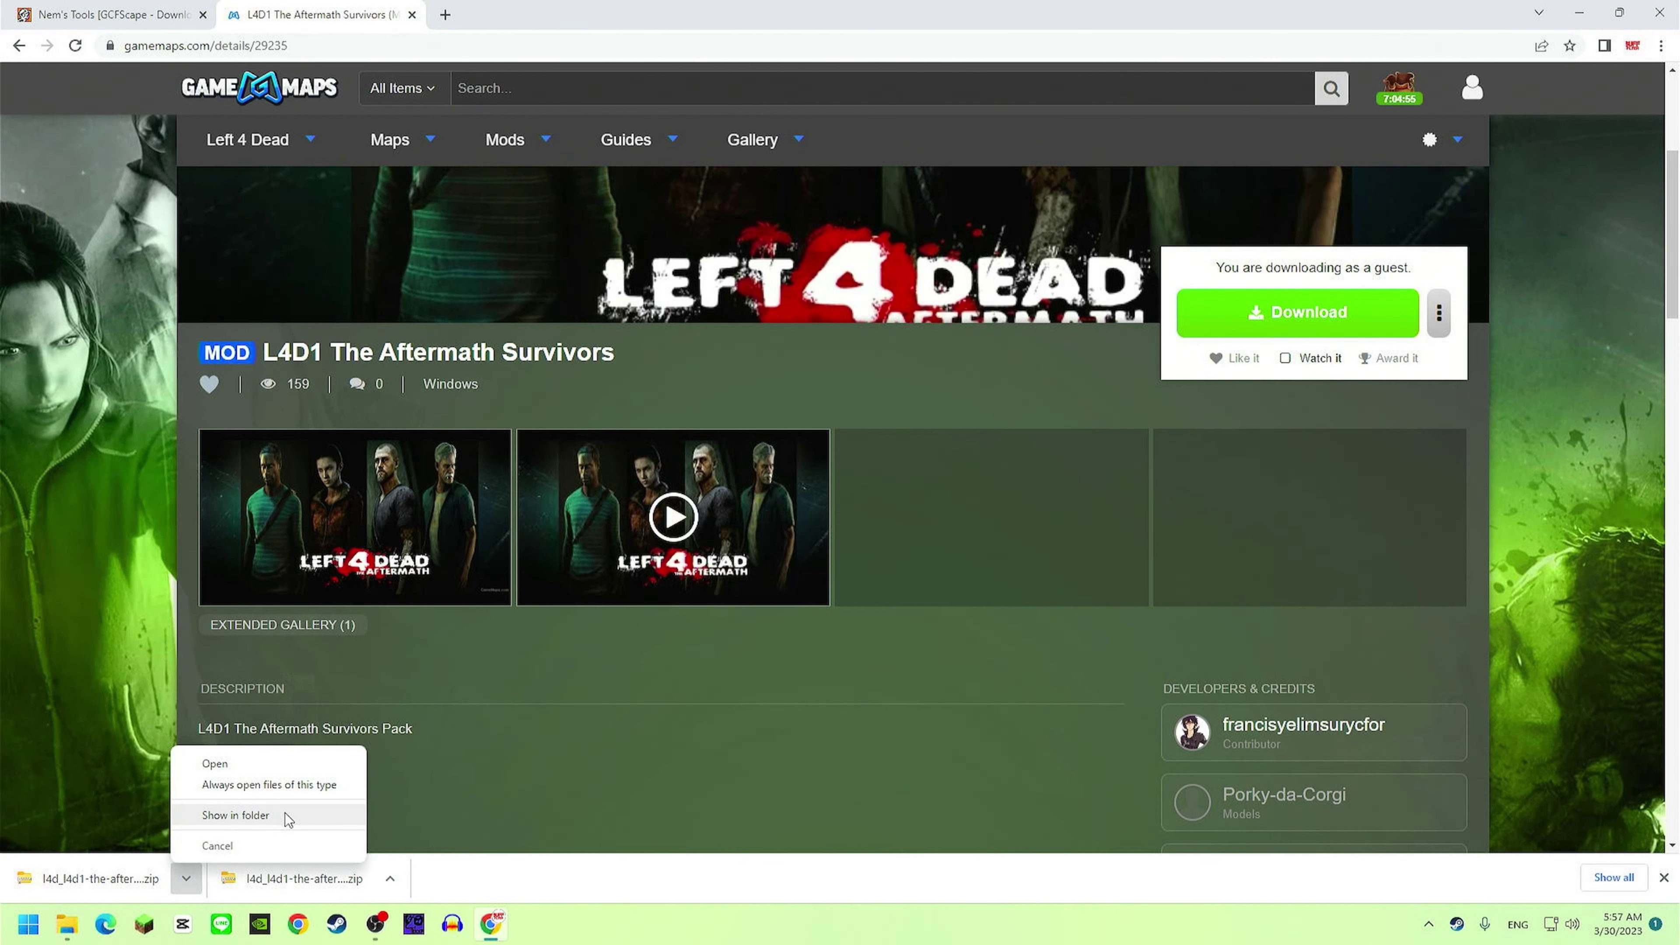
{"action": "left_click", "coordinate": [235, 815]}
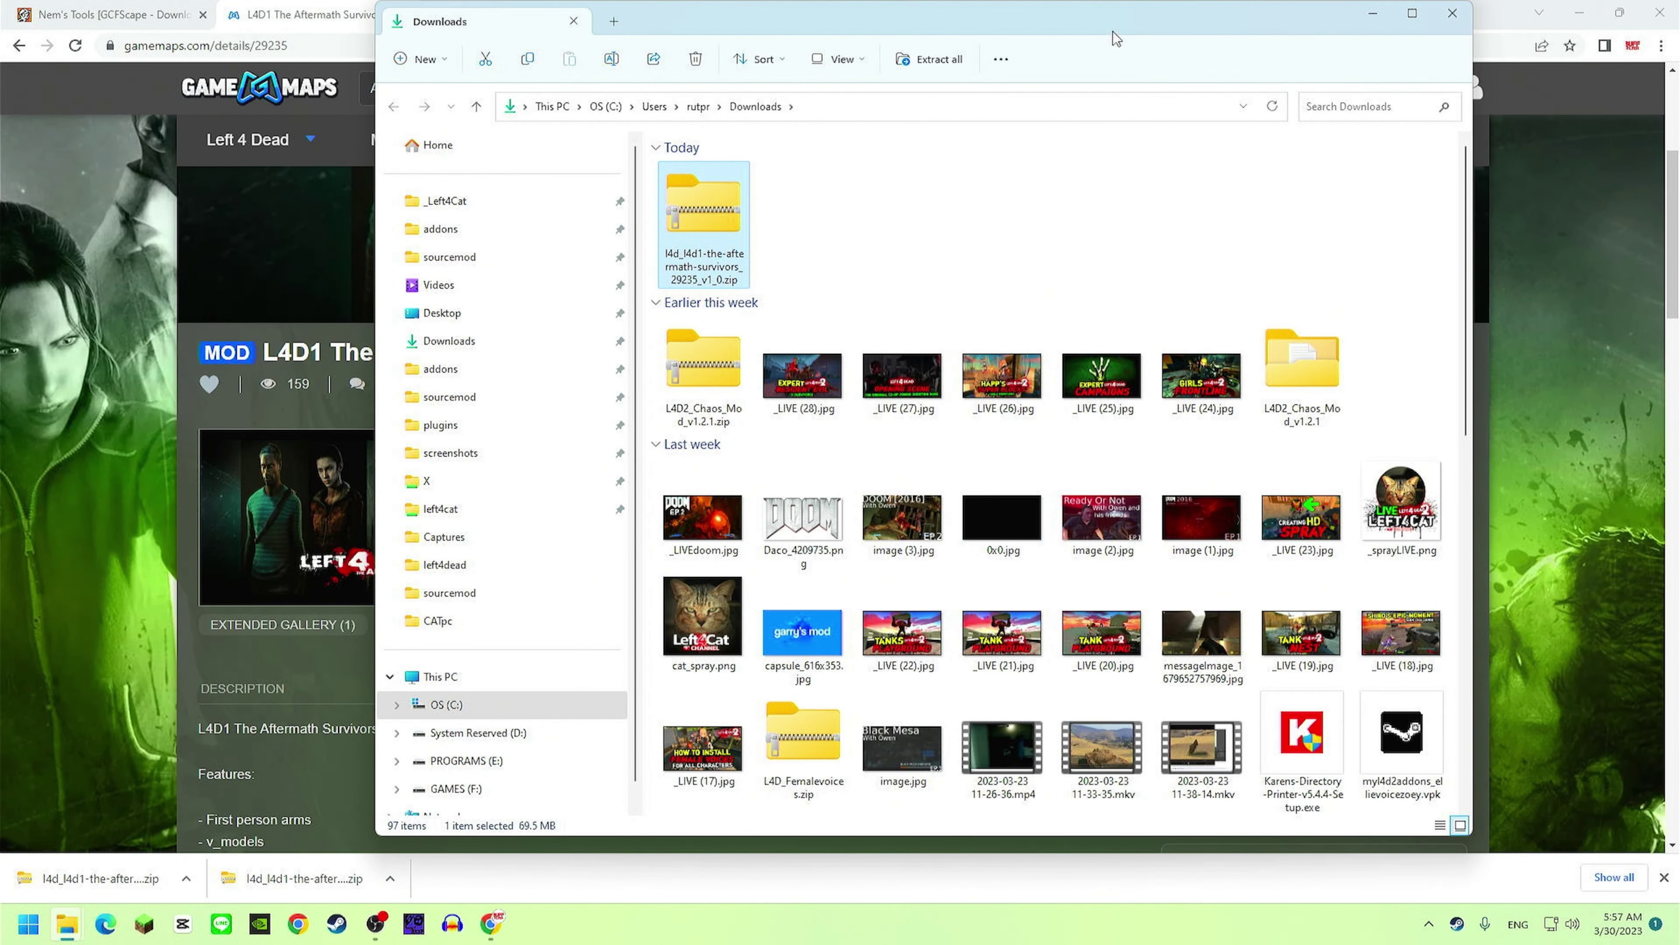
{"action": "double_click", "coordinate": [713, 210]}
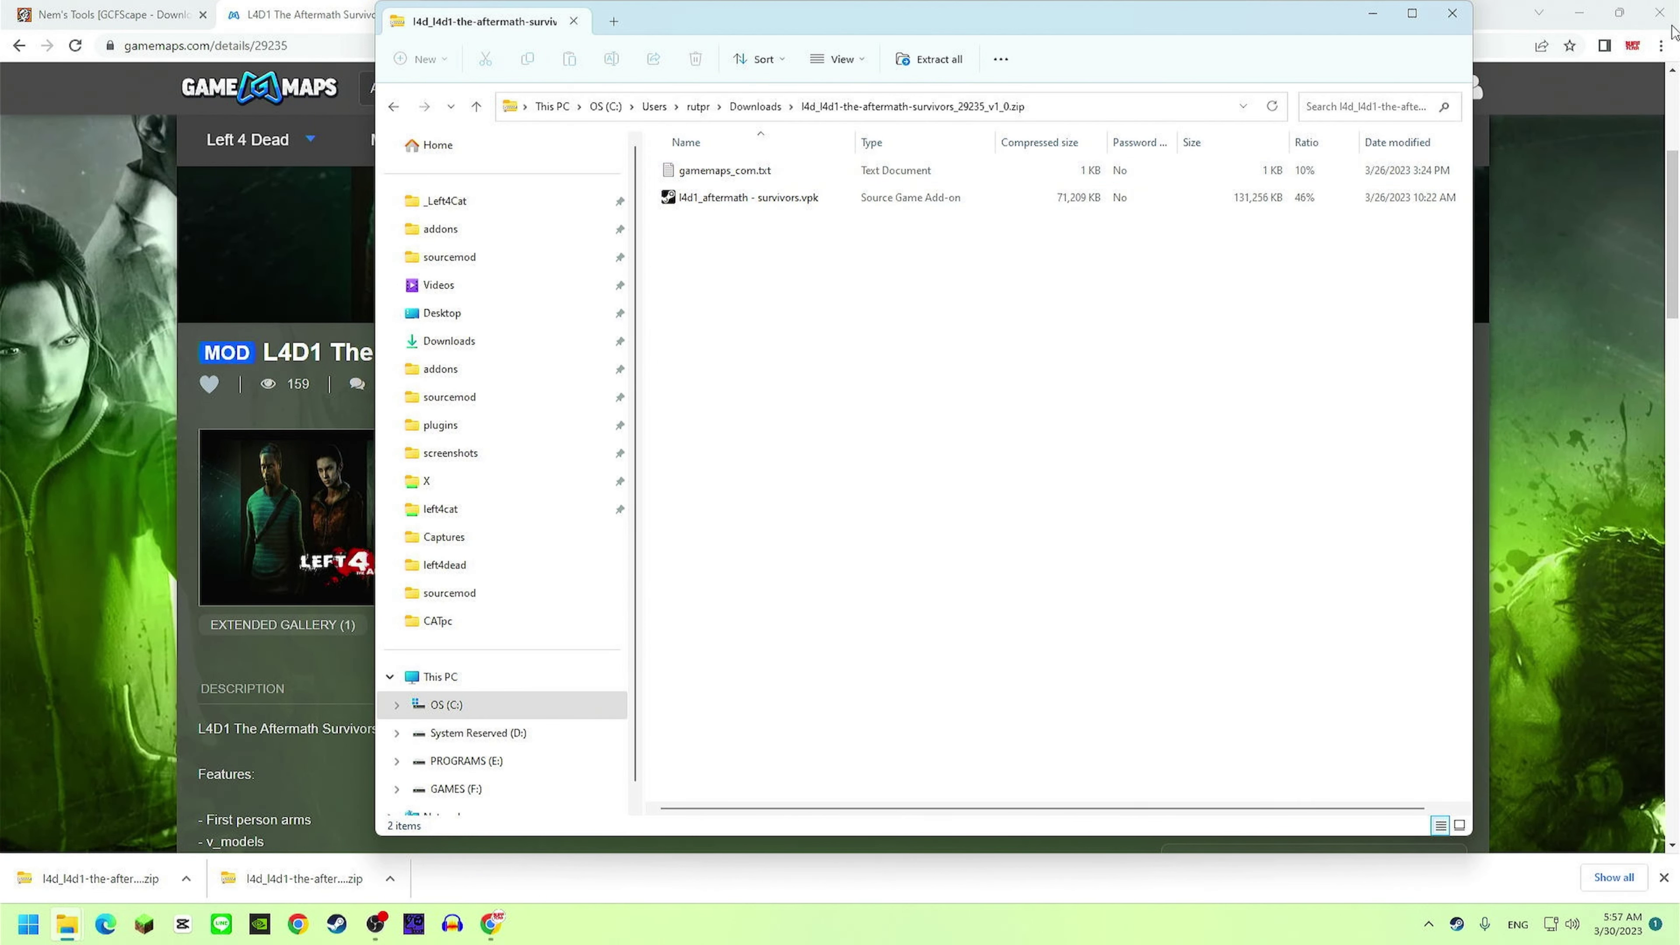
{"action": "left_click", "coordinate": [1597, 14]}
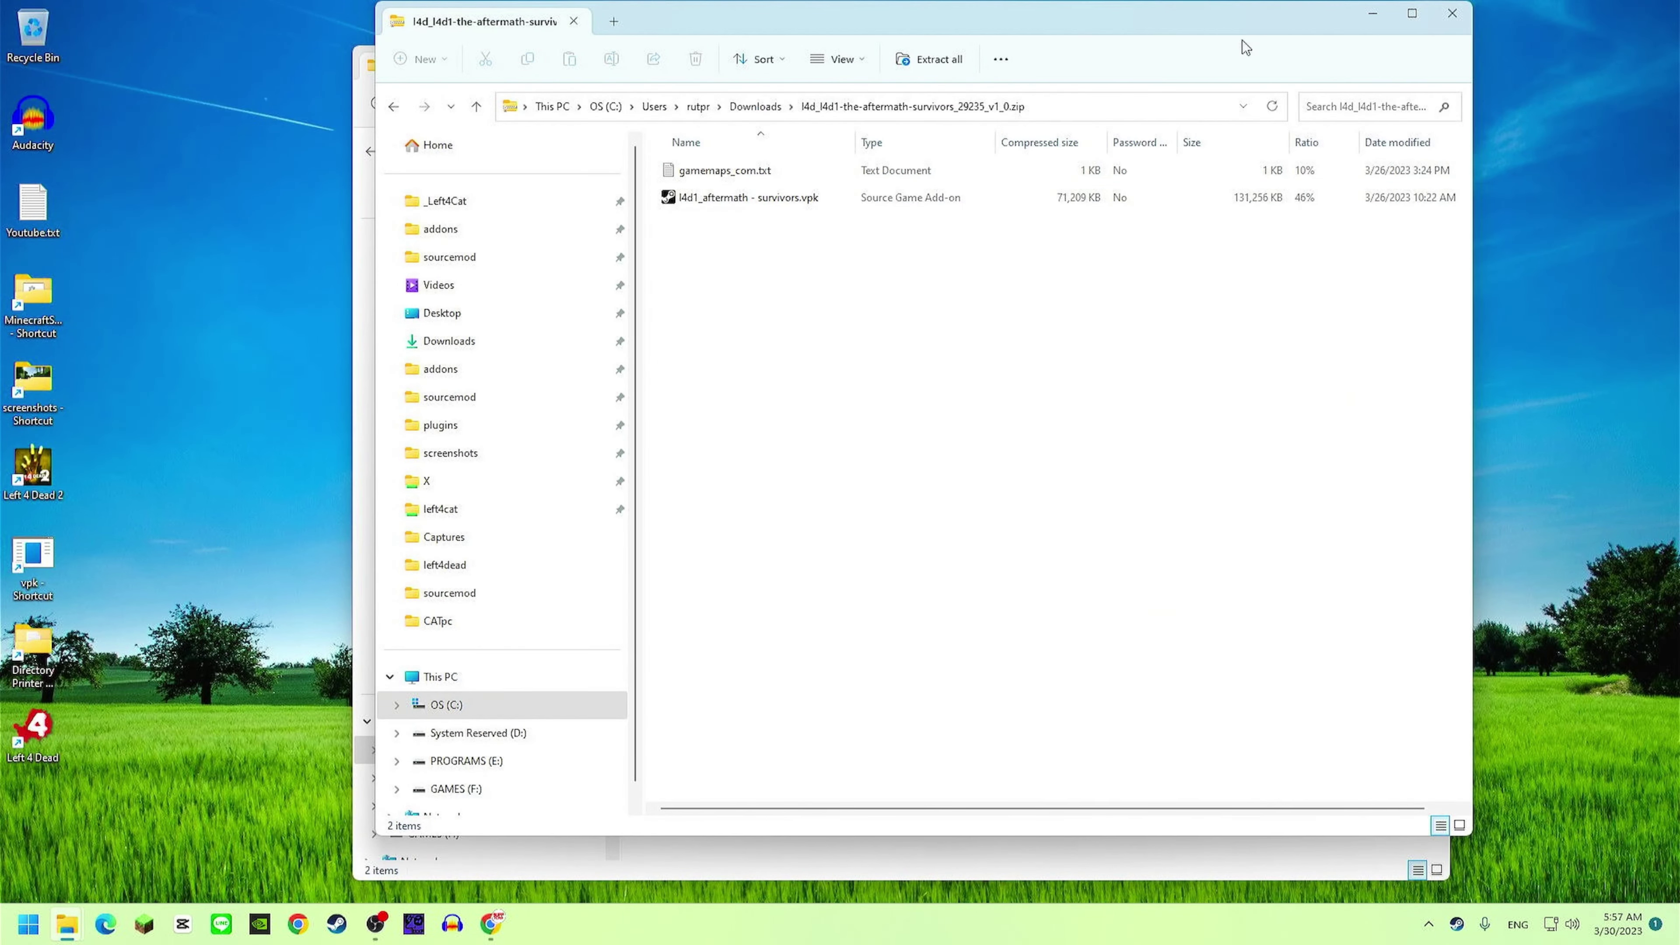
Arrange the archive and addons windows side by side, copy l4d1_aftermath - survivors.vpk into addons, and close the archive window.
{"action": "left_click_drag", "start_coordinate": [766, 34], "coordinate": [1224, 65]}
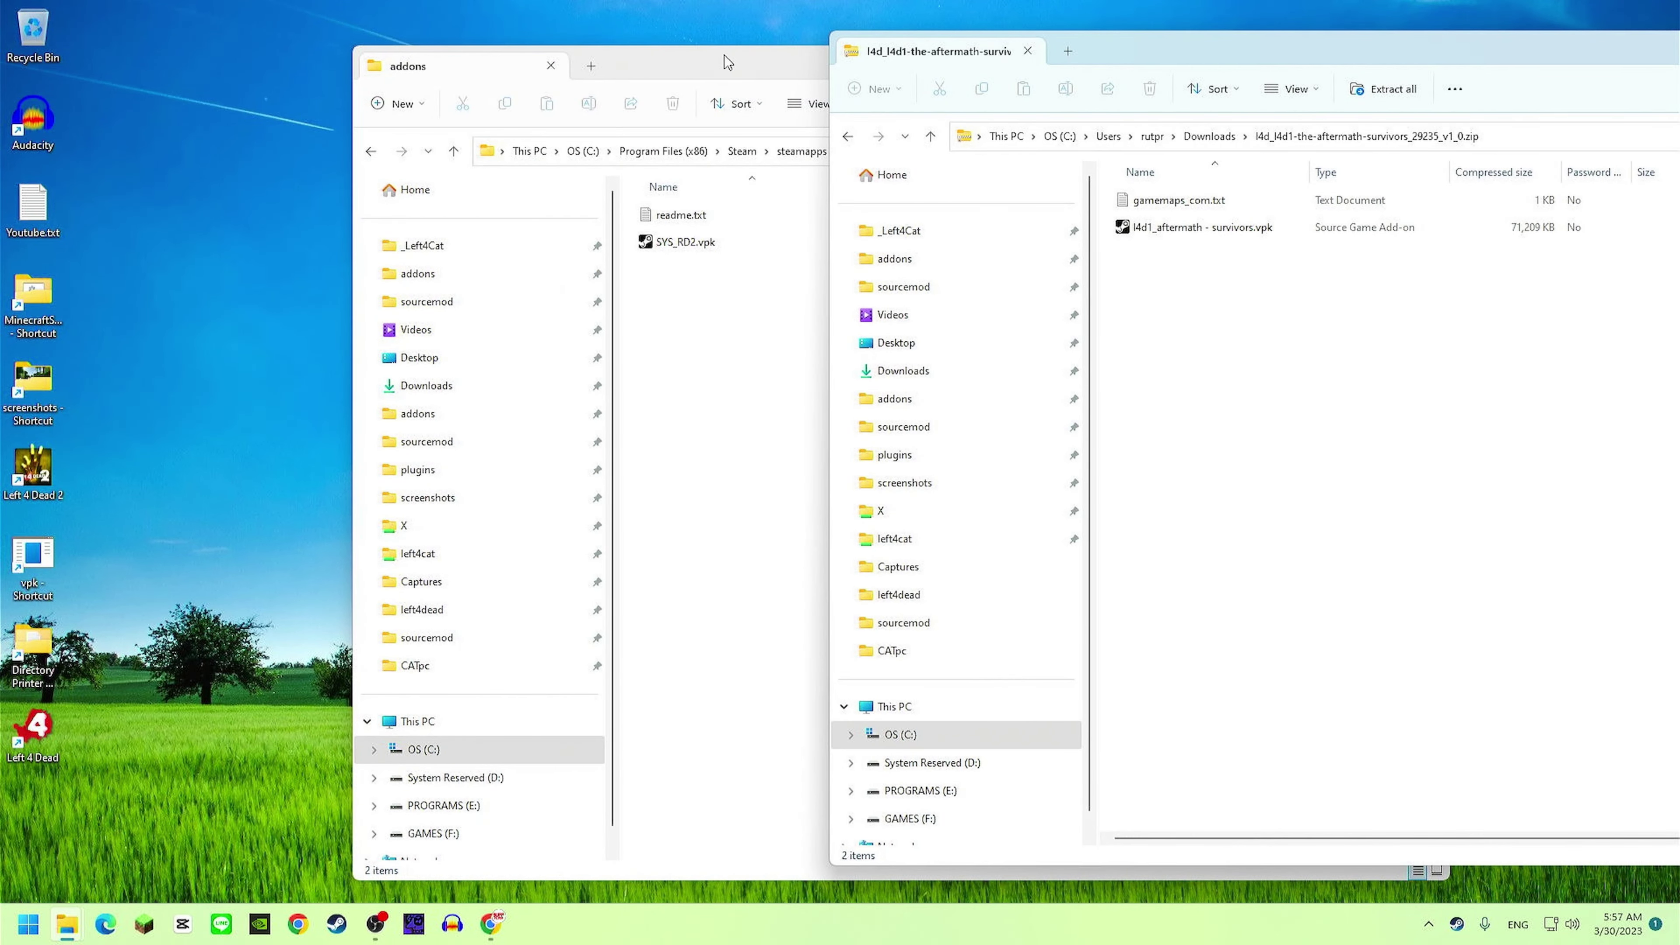
{"action": "left_click_drag", "start_coordinate": [724, 55], "coordinate": [401, 45]}
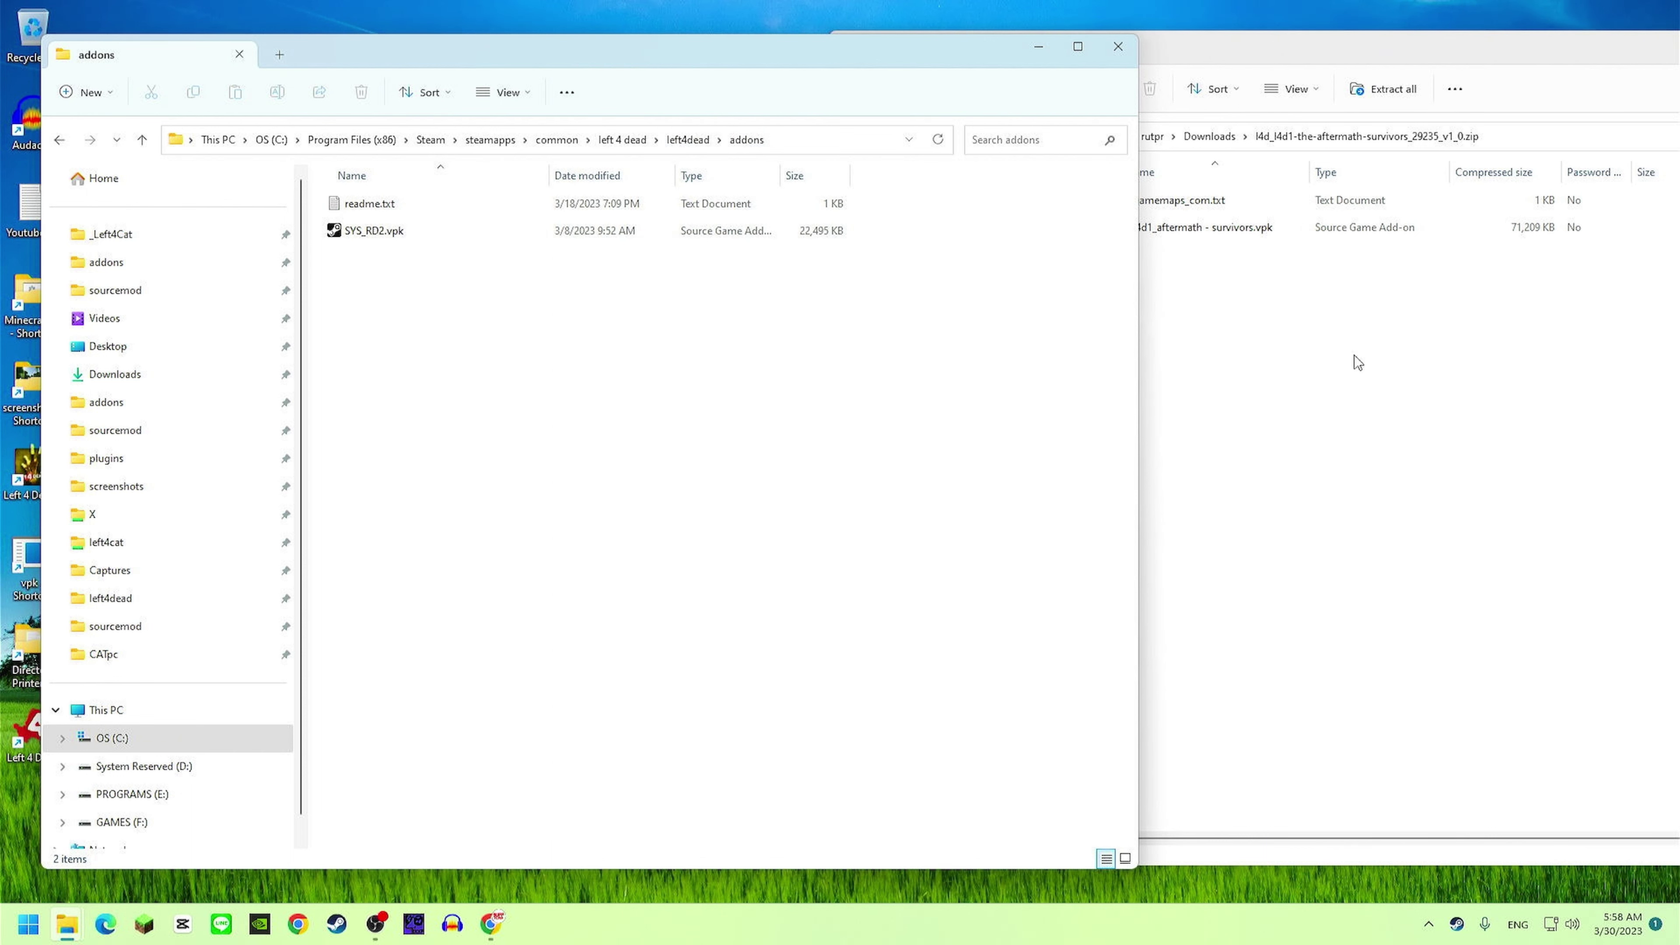
{"action": "left_click", "coordinate": [1384, 60]}
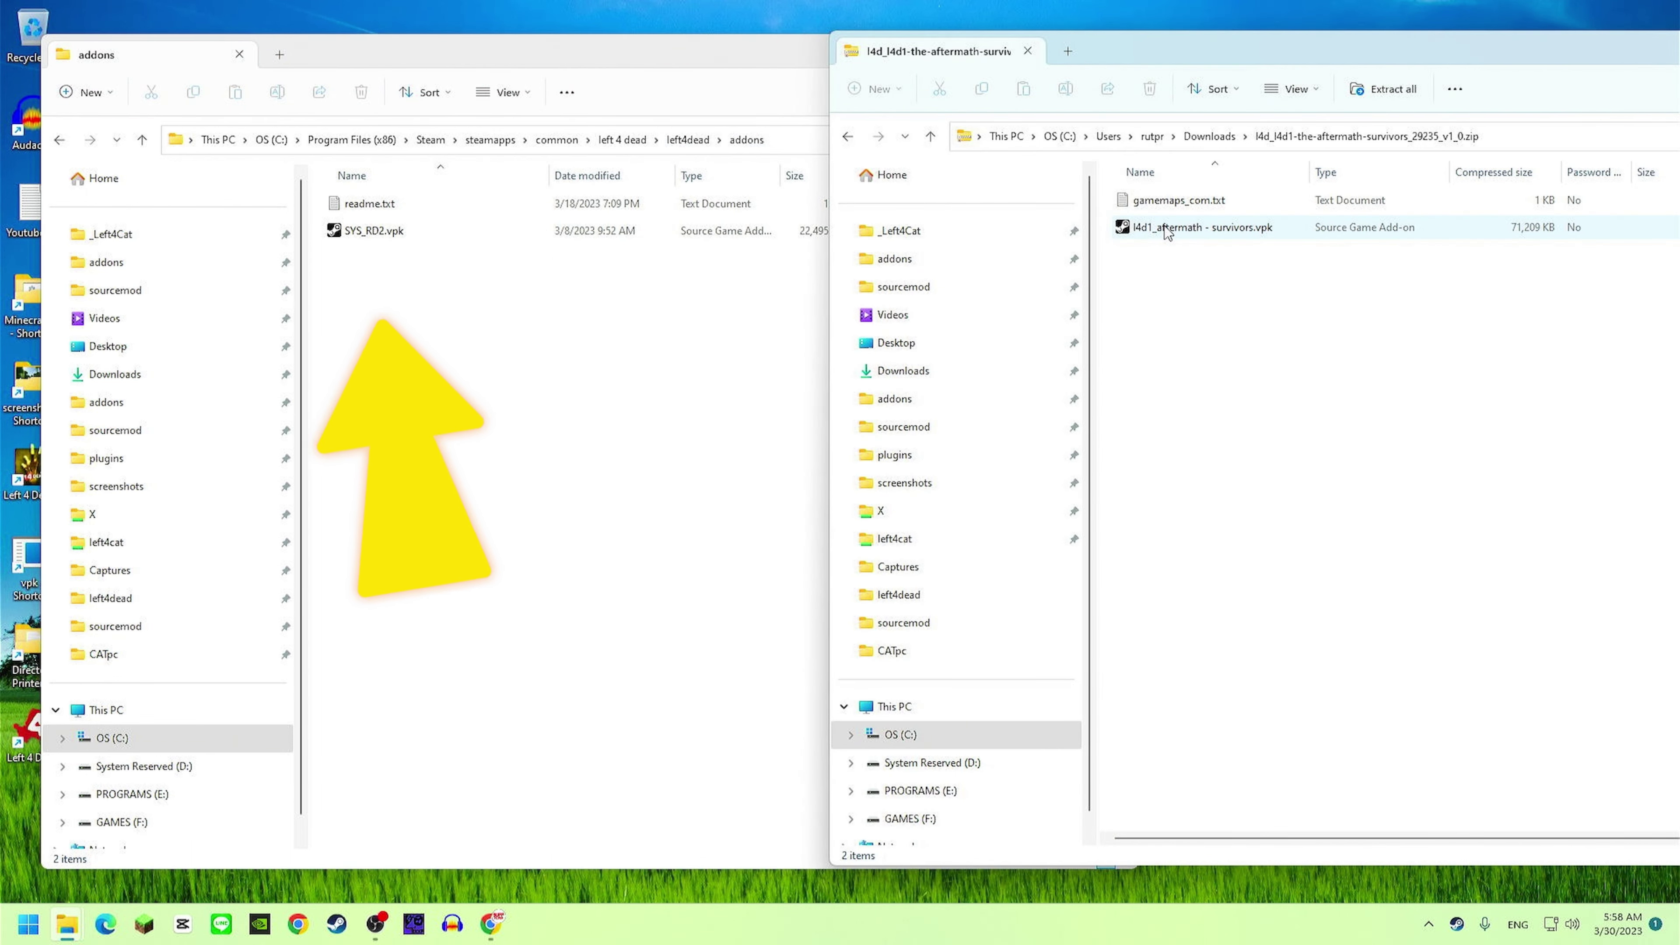
{"action": "left_click", "coordinate": [1190, 227]}
{"action": "left_click_drag", "start_coordinate": [1152, 225], "coordinate": [527, 457]}
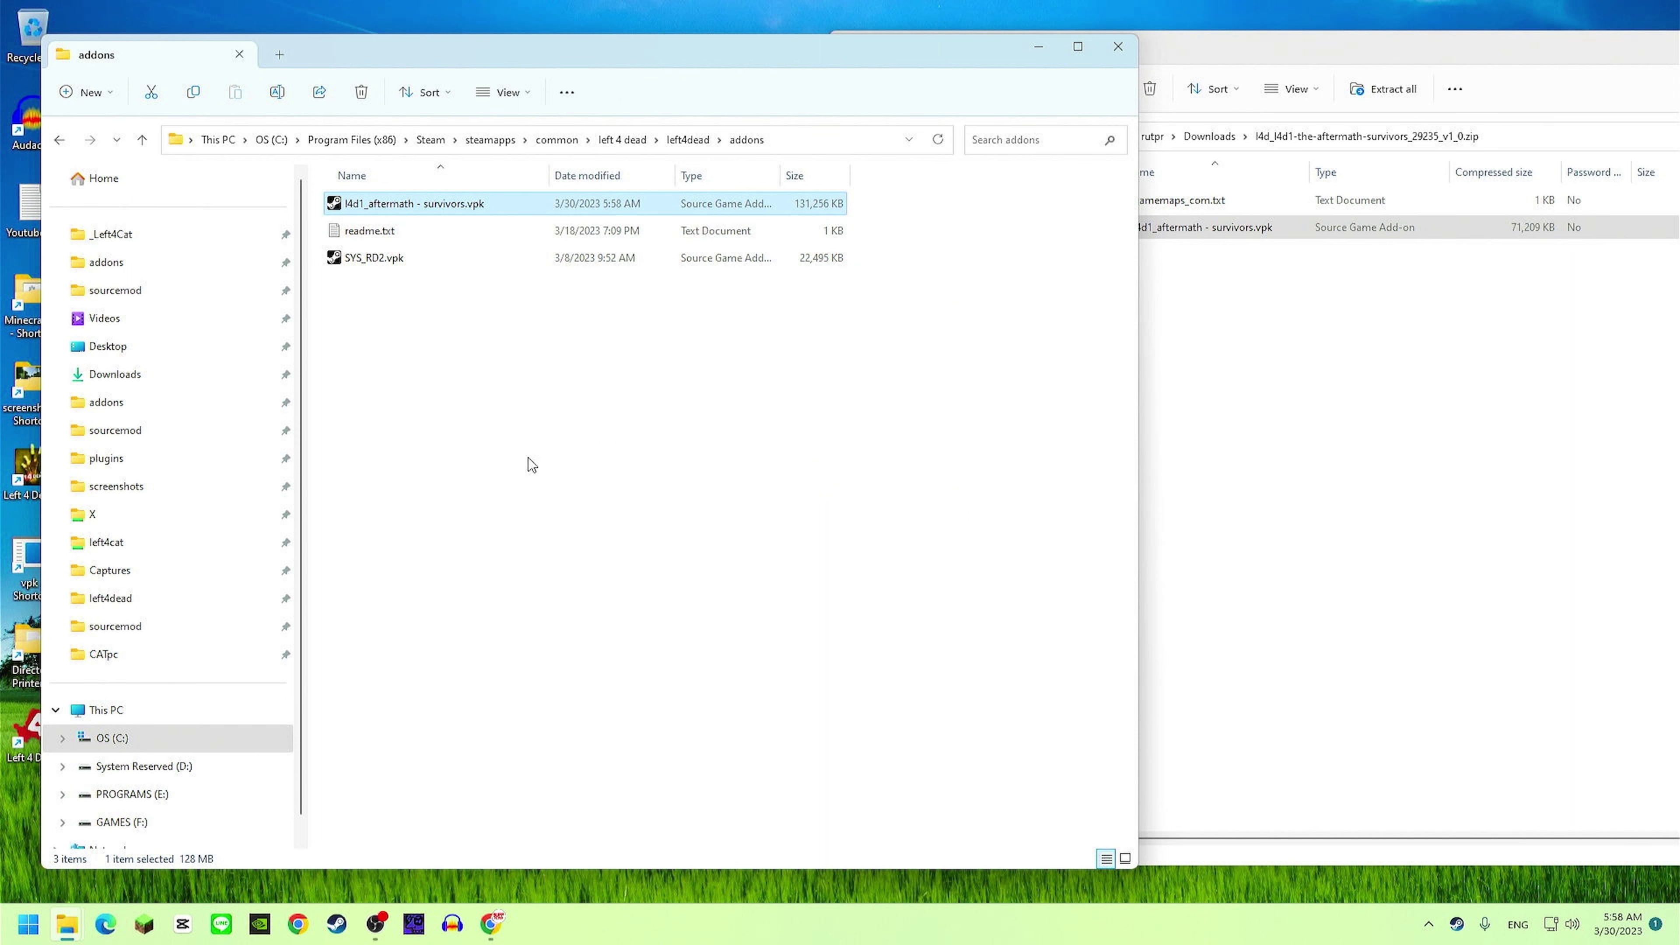
{"action": "left_click_drag", "start_coordinate": [1499, 42], "coordinate": [1190, 54]}
{"action": "left_click", "coordinate": [1607, 64]}
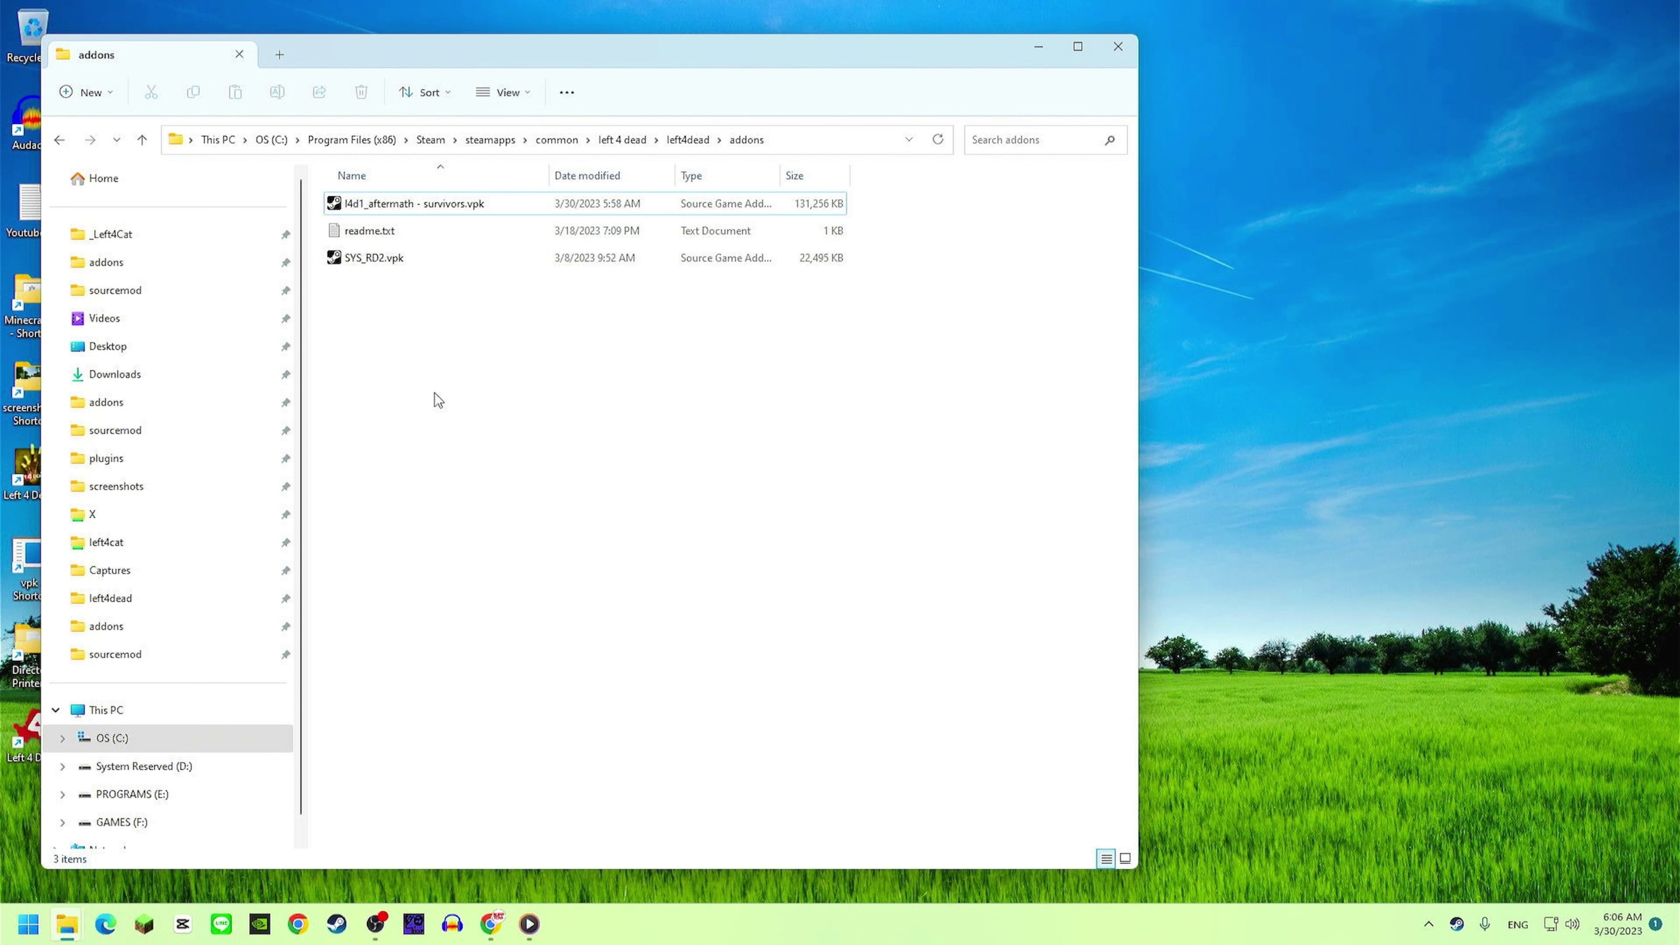
Create a new folder named DISABLE in the addons folder.
{"action": "right_click", "coordinate": [435, 392]}
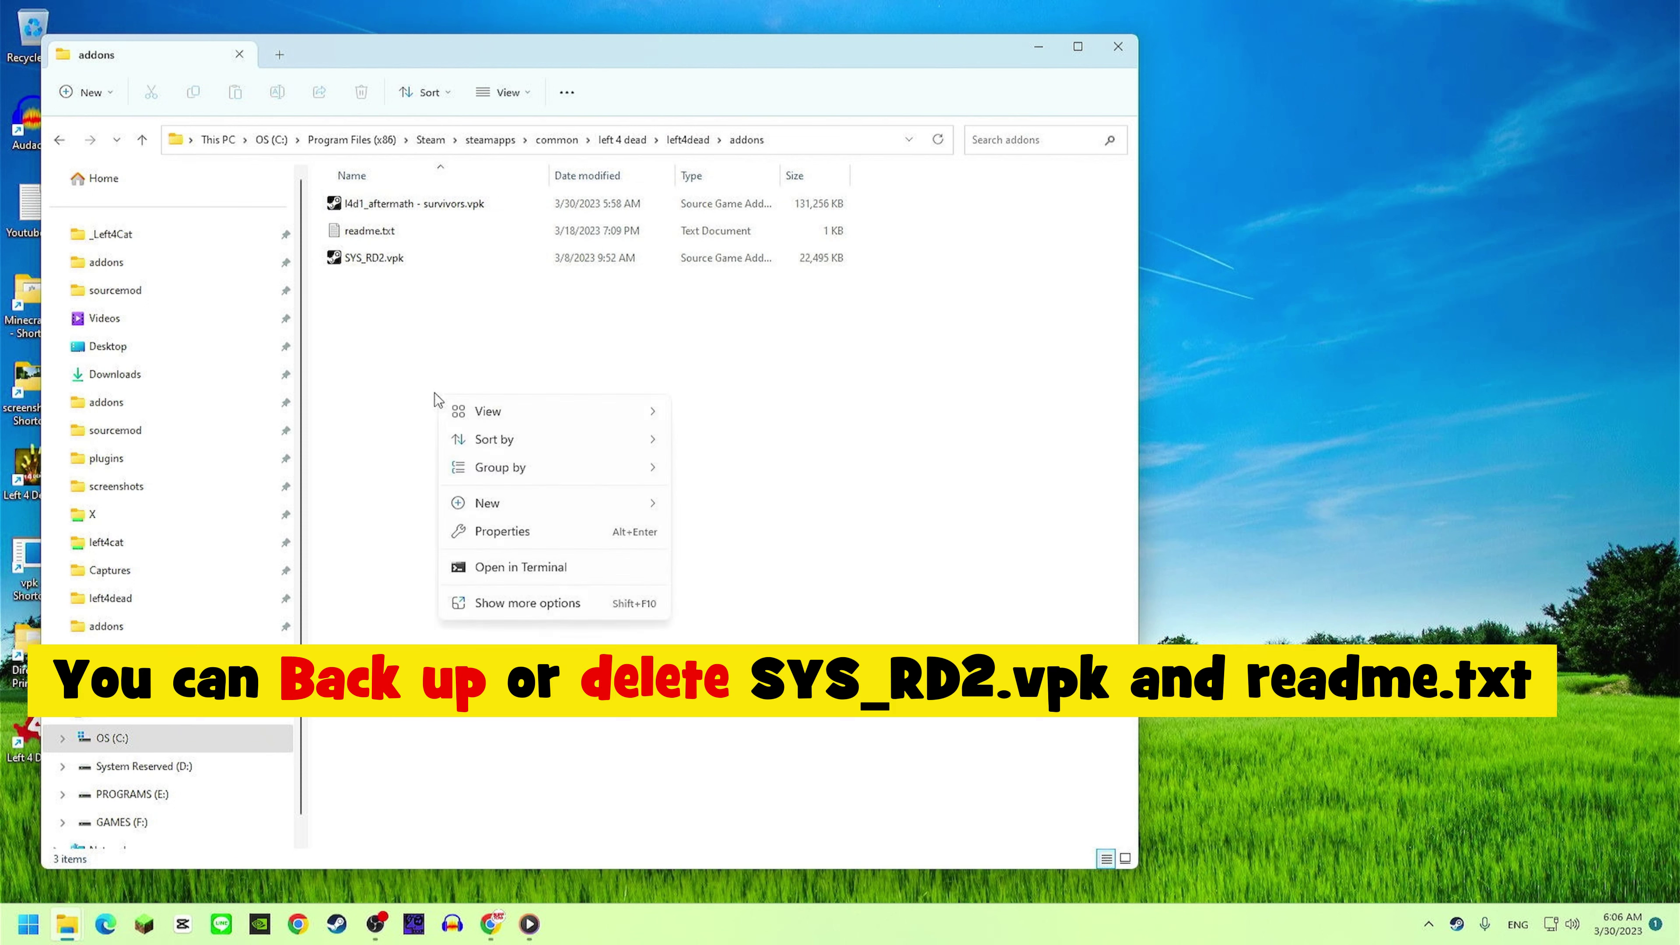
{"action": "mouse_move", "coordinate": [511, 503]}
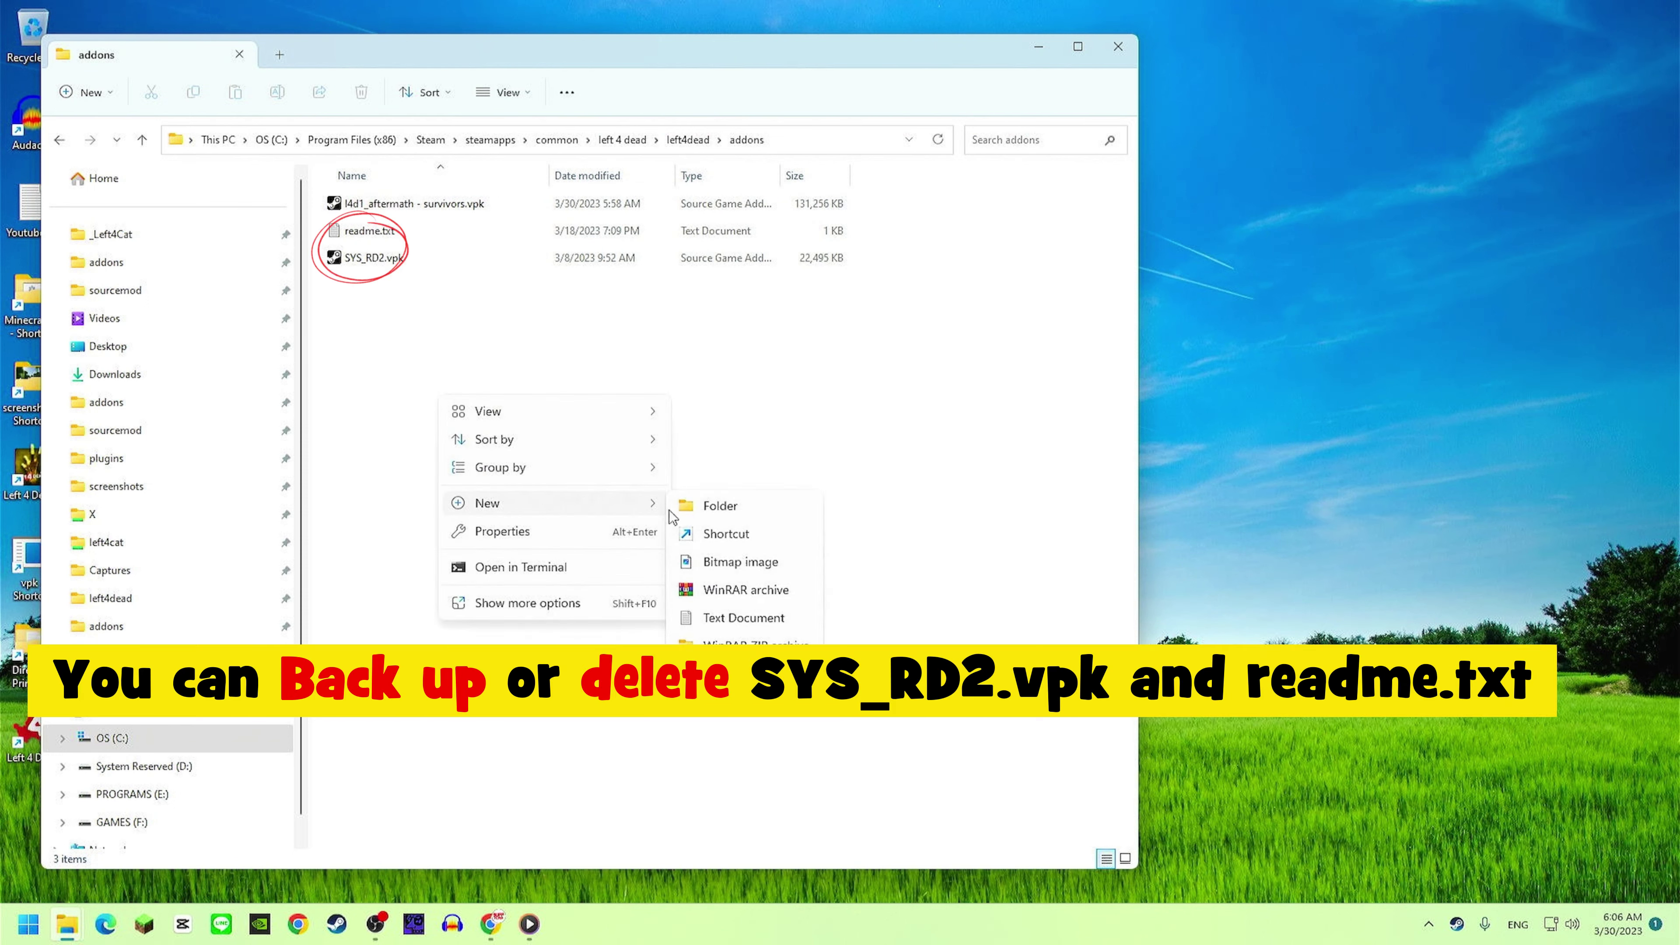
{"action": "left_click", "coordinate": [706, 511]}
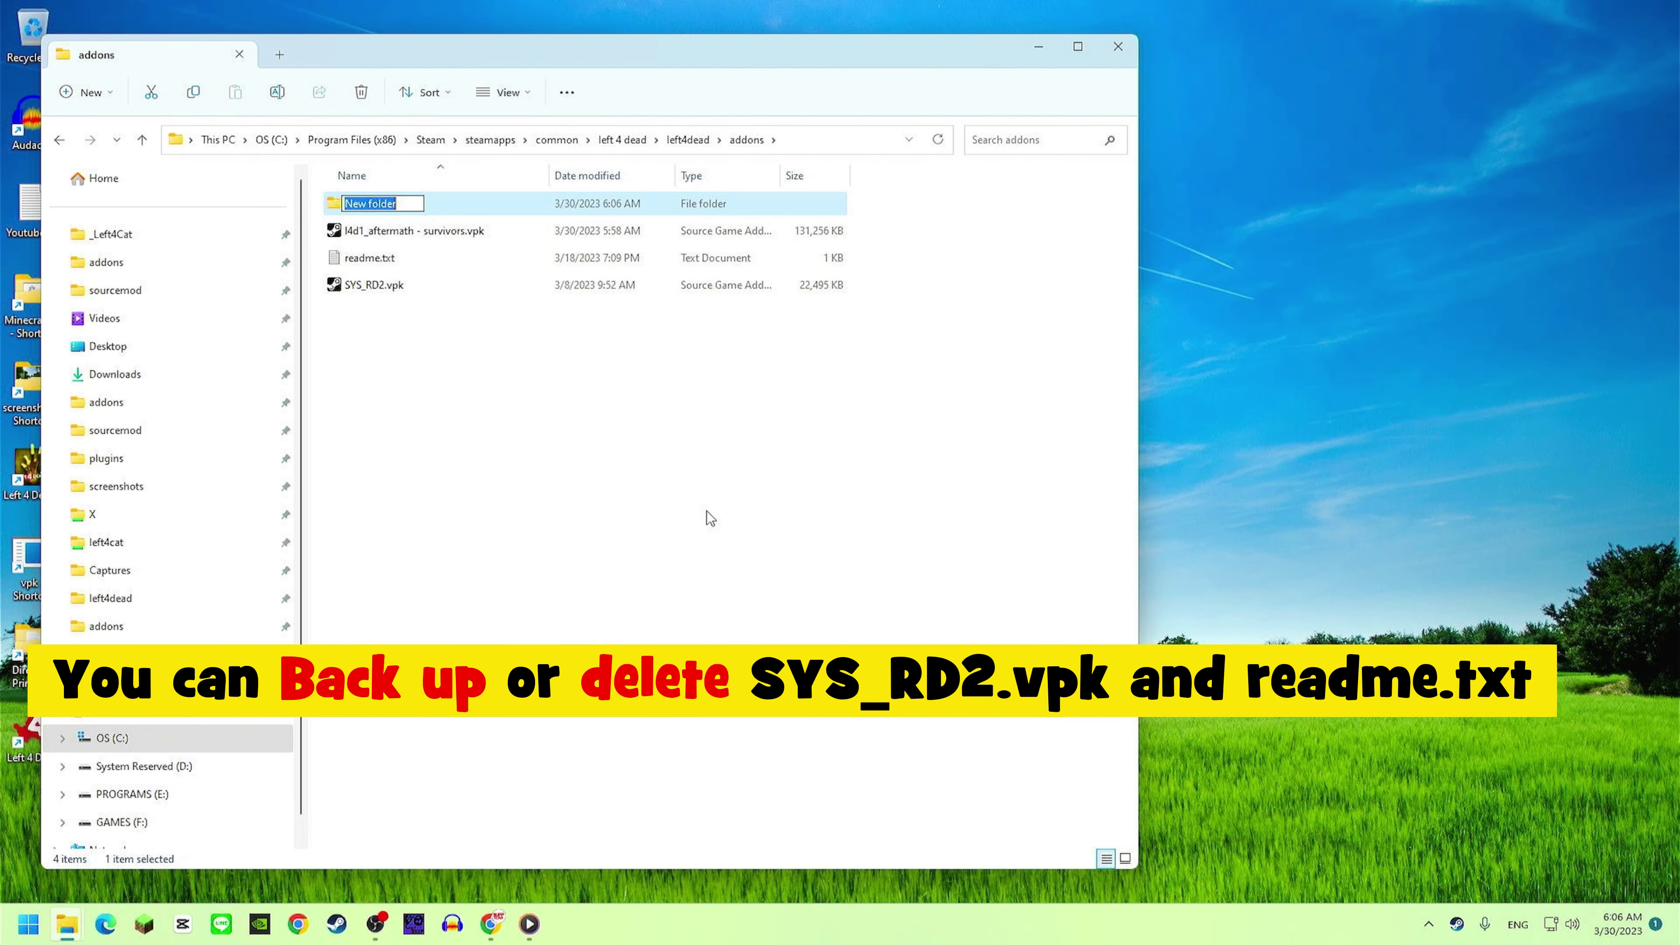
{"action": "type", "text": "N"}
{"action": "key", "text": "BackSpace"}
{"action": "key", "text": "BackSpace"}
{"action": "type", "text": "DISABLE"}
{"action": "key", "text": "Return"}
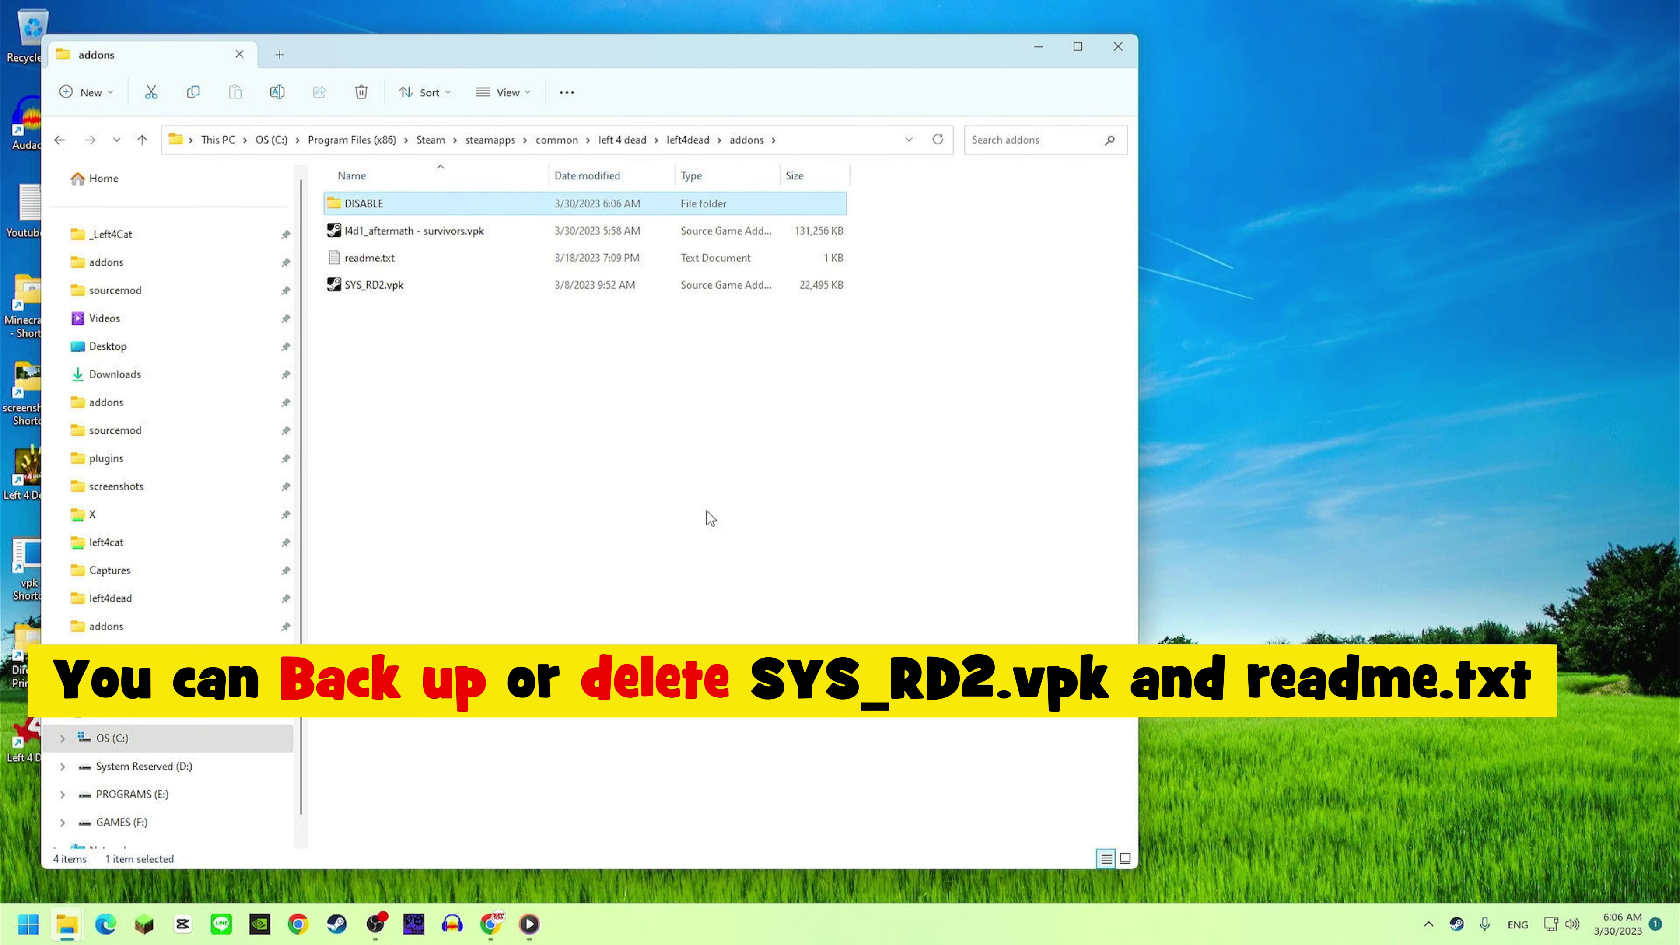
Move readme.txt and SYS_RD2.vpk into the DISABLE folder and minimize the addons window.
{"action": "left_click_drag", "start_coordinate": [457, 390], "coordinate": [417, 208]}
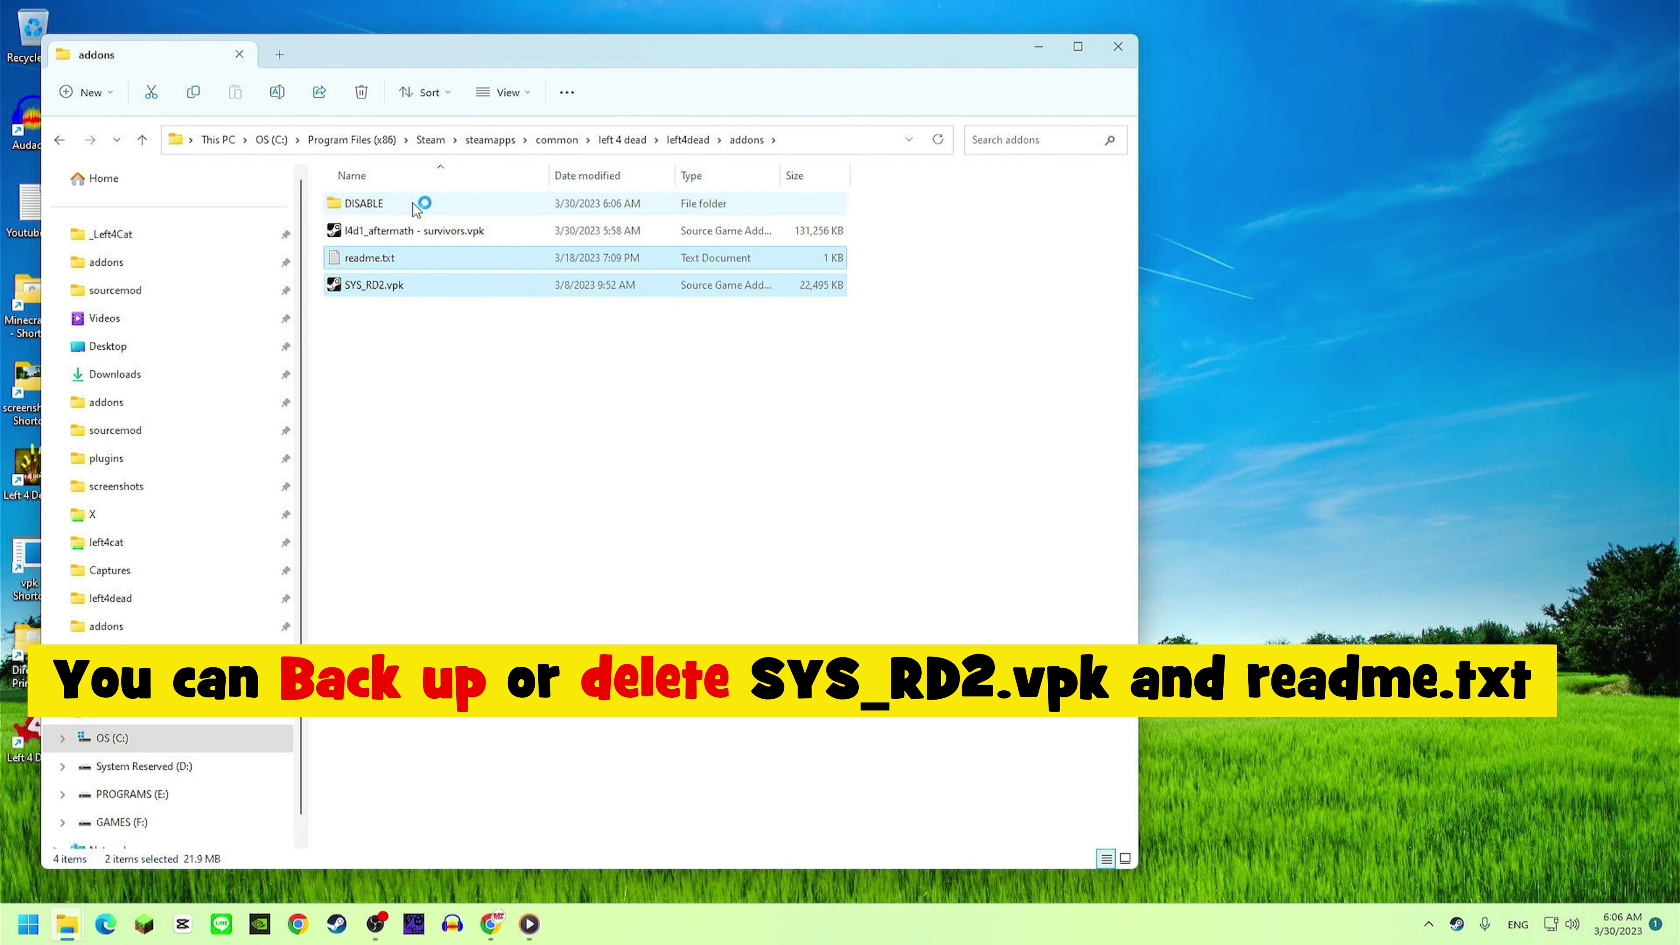
{"action": "left_click", "coordinate": [1031, 50]}
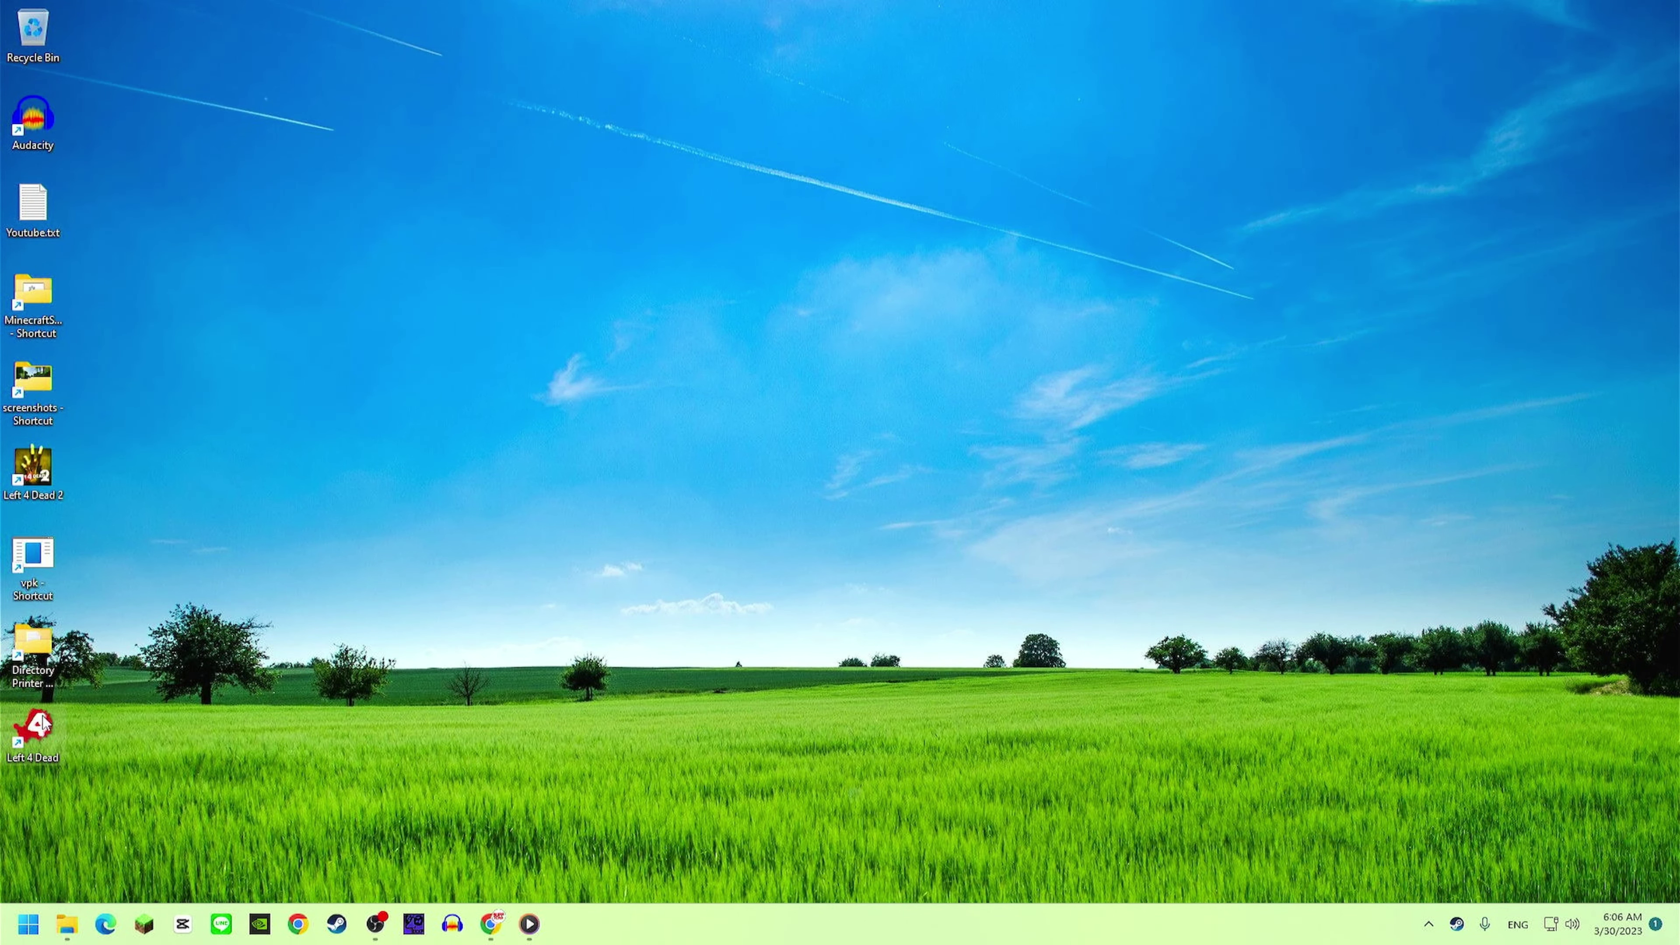
Launch Left 4 Dead from its desktop shortcut to check the installed survivors mod in the game.
{"action": "double_click", "coordinate": [40, 725]}
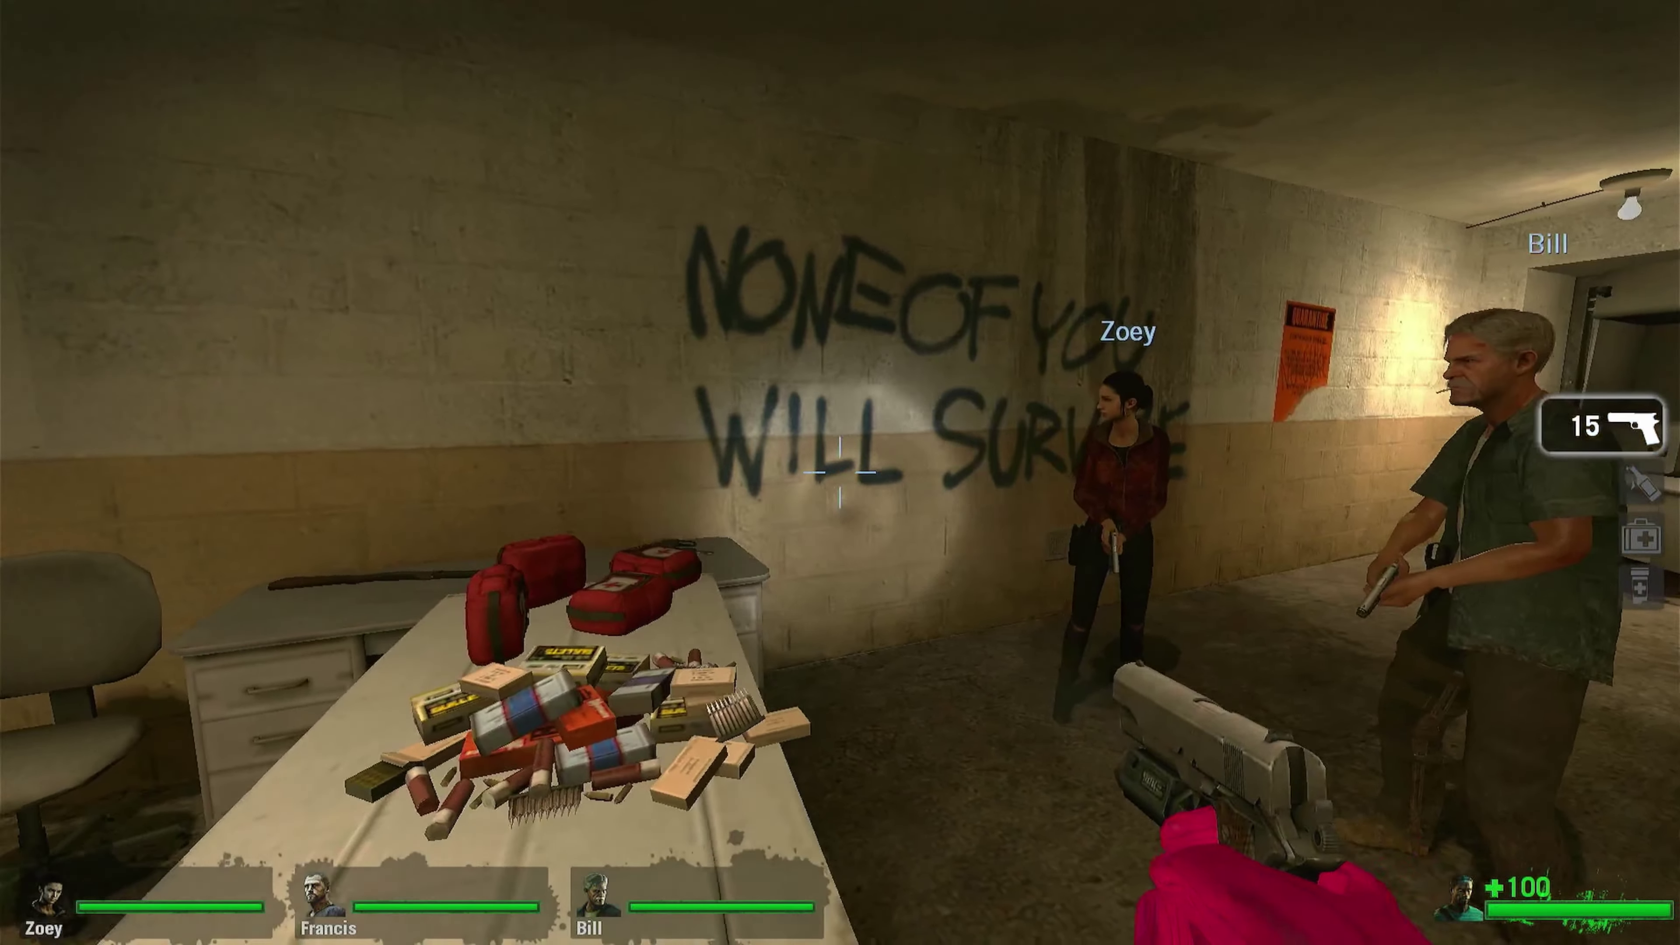
{"action": "left_click", "coordinate": [839, 472]}
{"action": "left_click", "coordinate": [839, 472]}
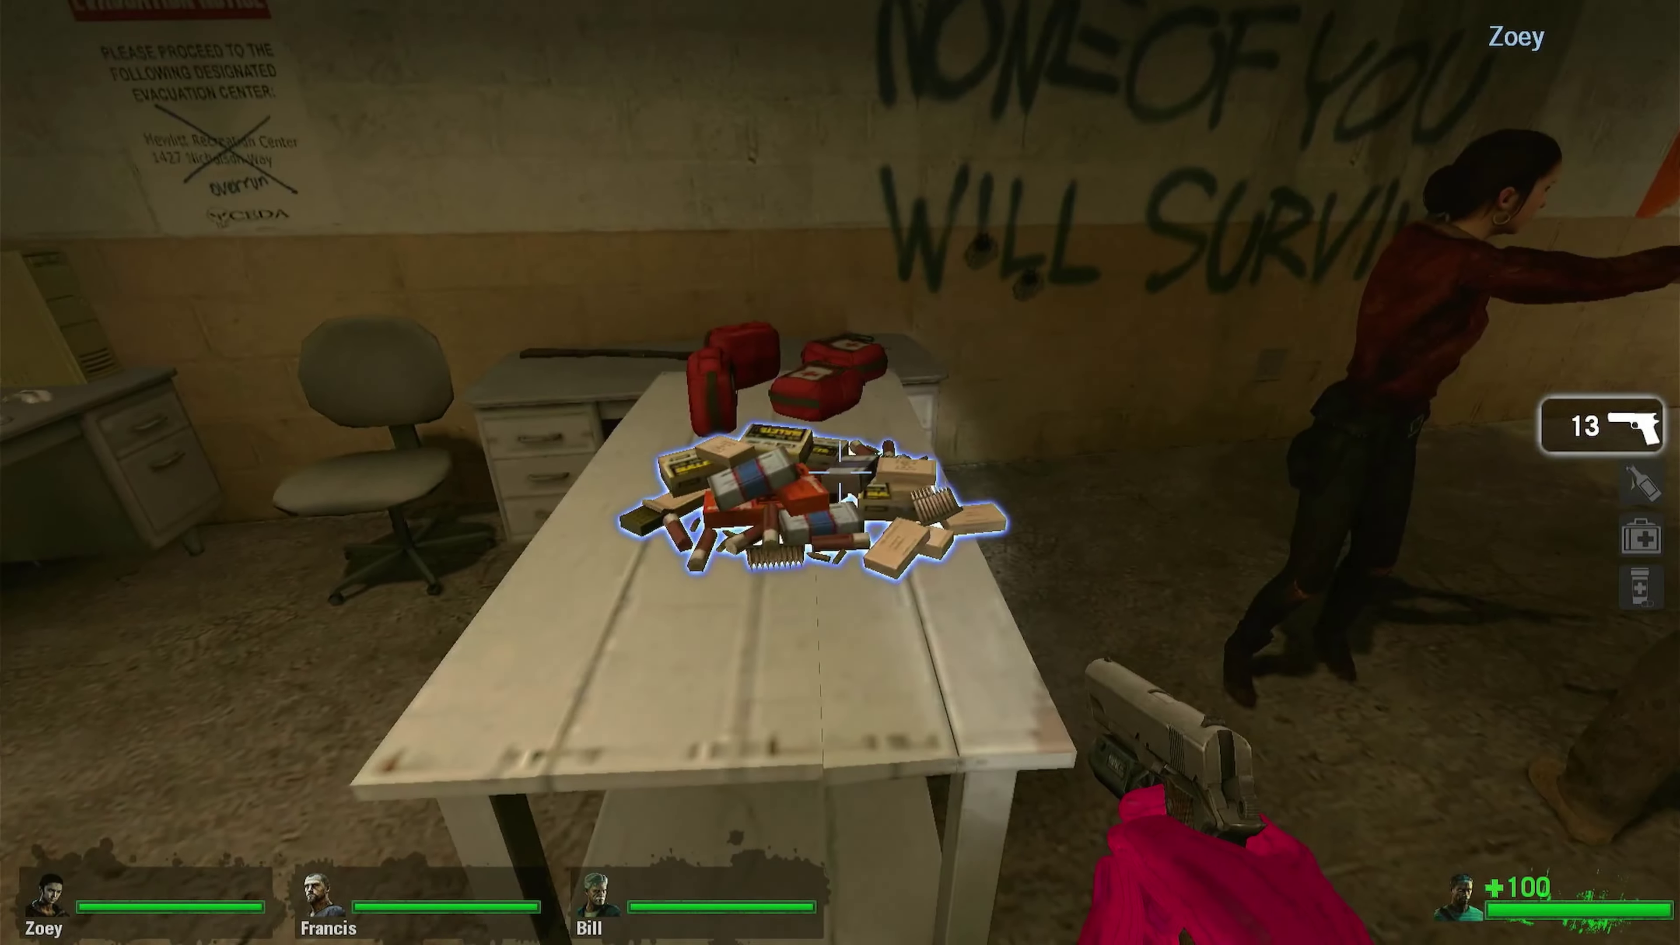
{"action": "left_click", "coordinate": [839, 472]}
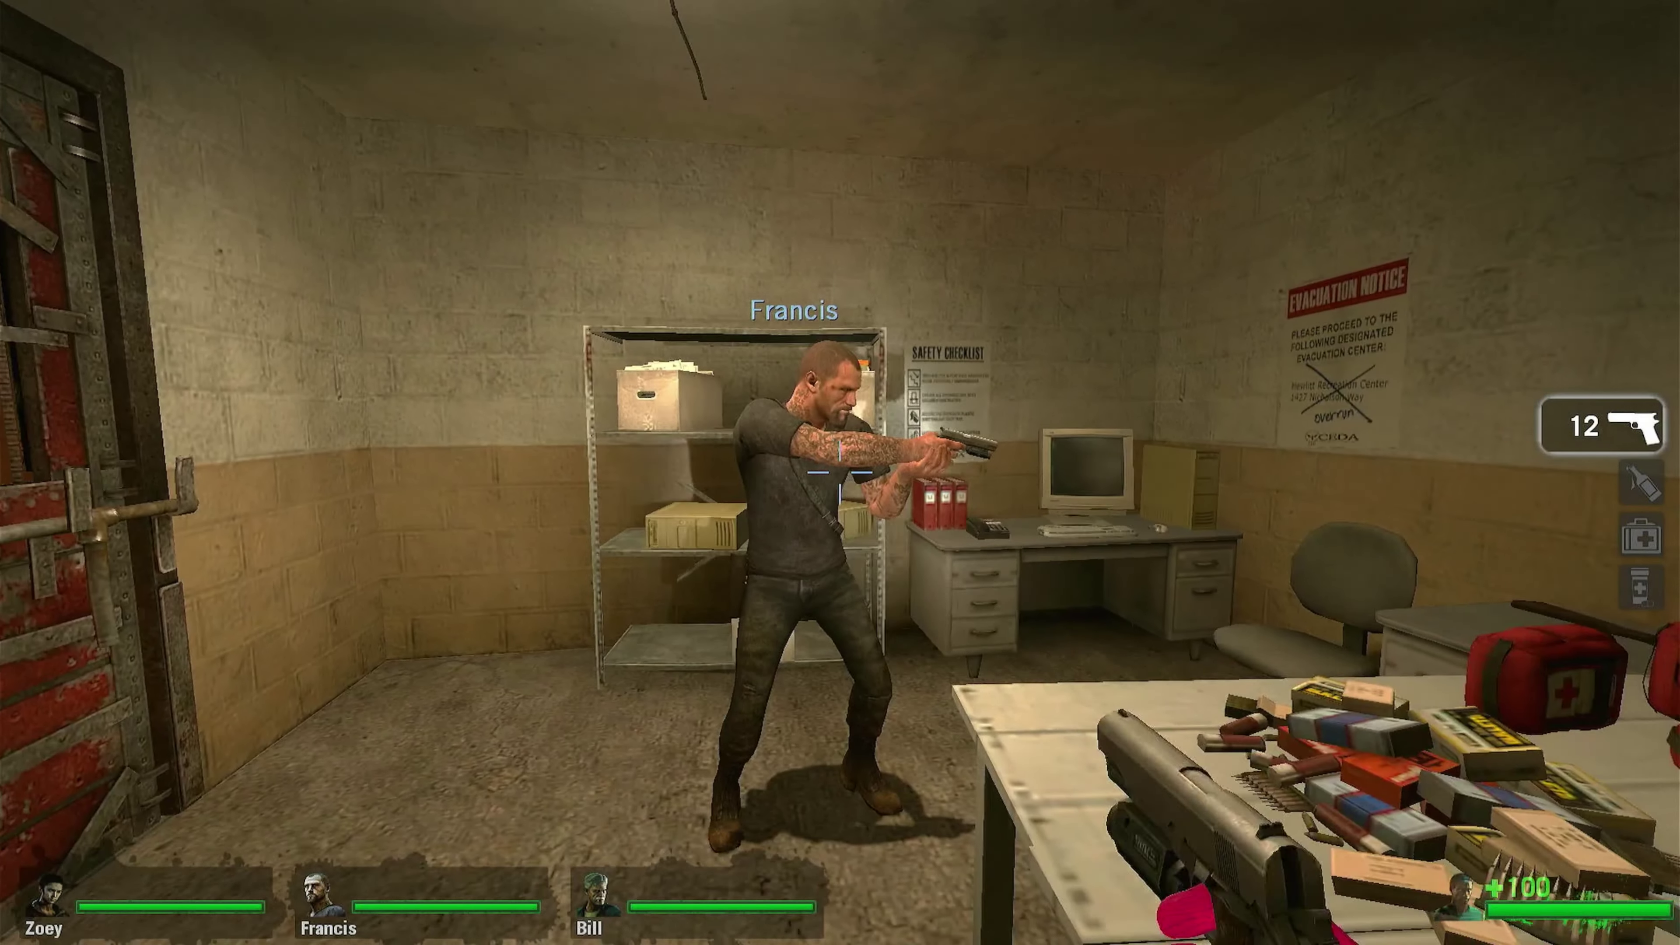
{"action": "mouse_move", "coordinate": [839, 471]}
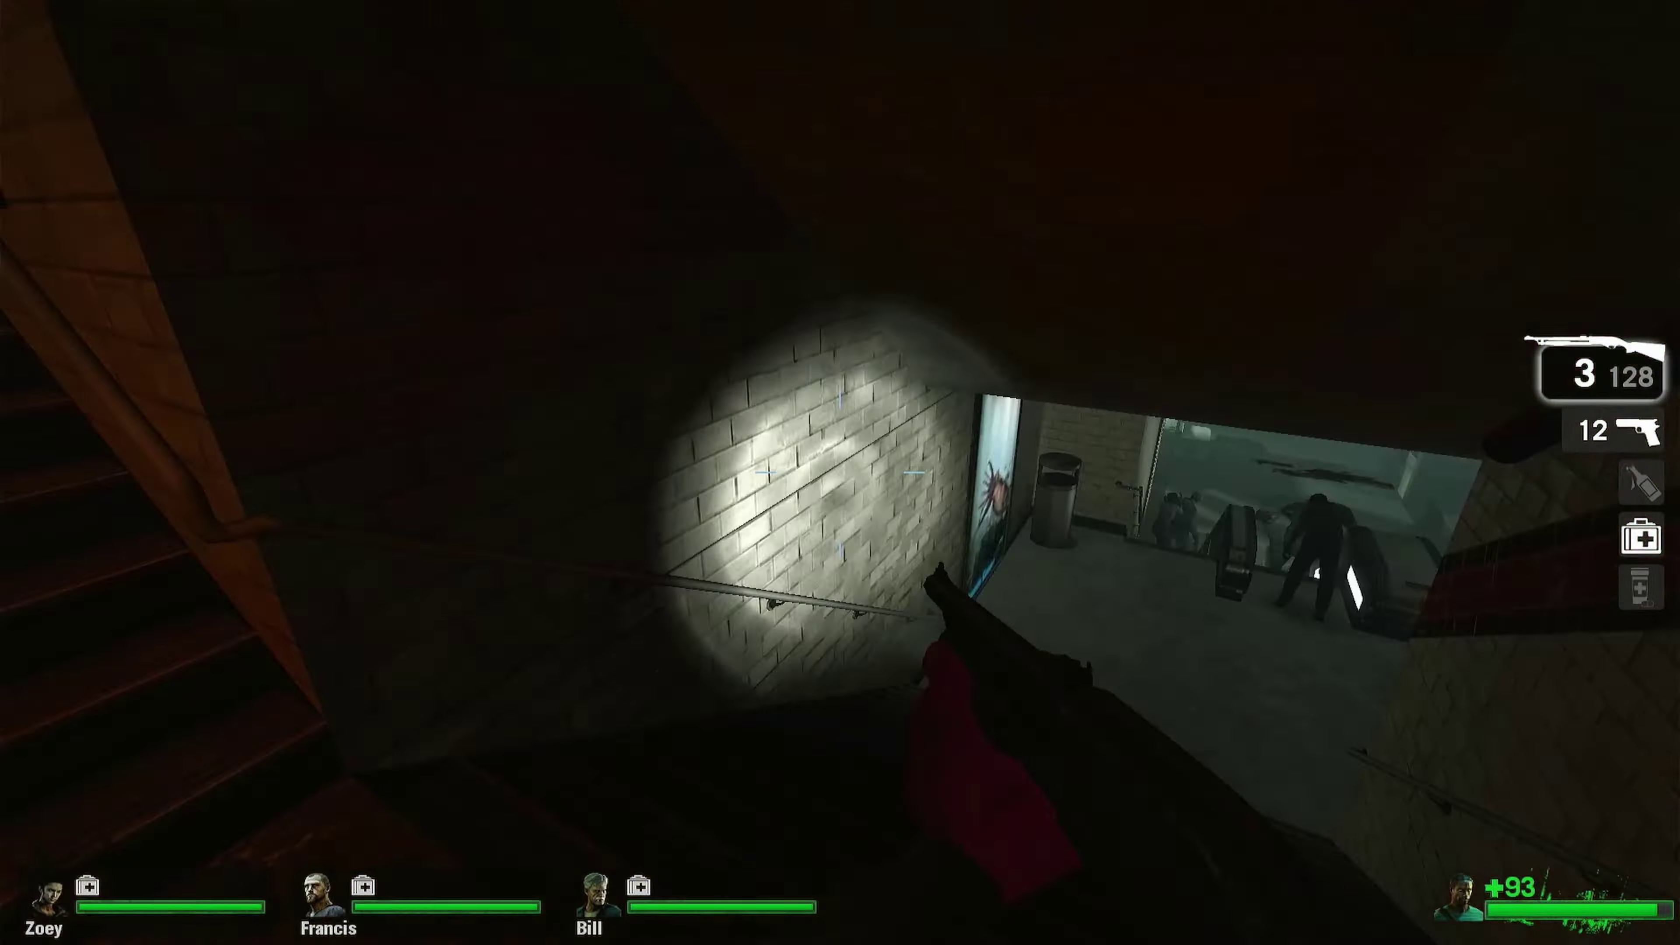
{"action": "key", "text": "4"}
{"action": "left_click", "coordinate": [839, 472]}
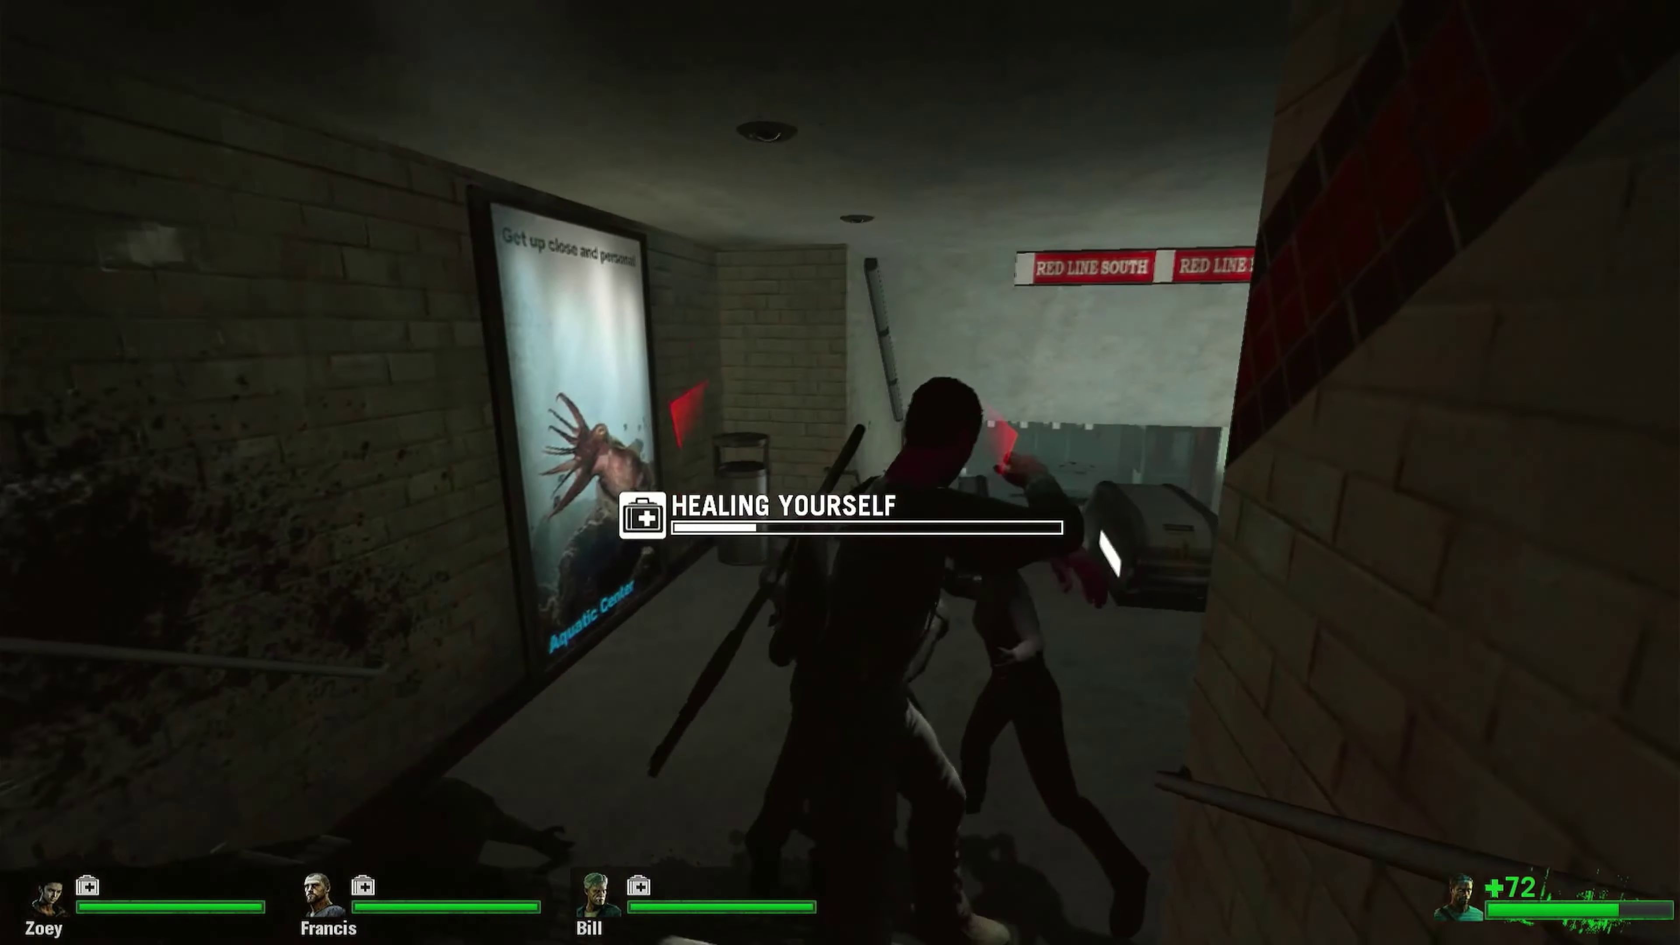
{"action": "mouse_move", "coordinate": [839, 471]}
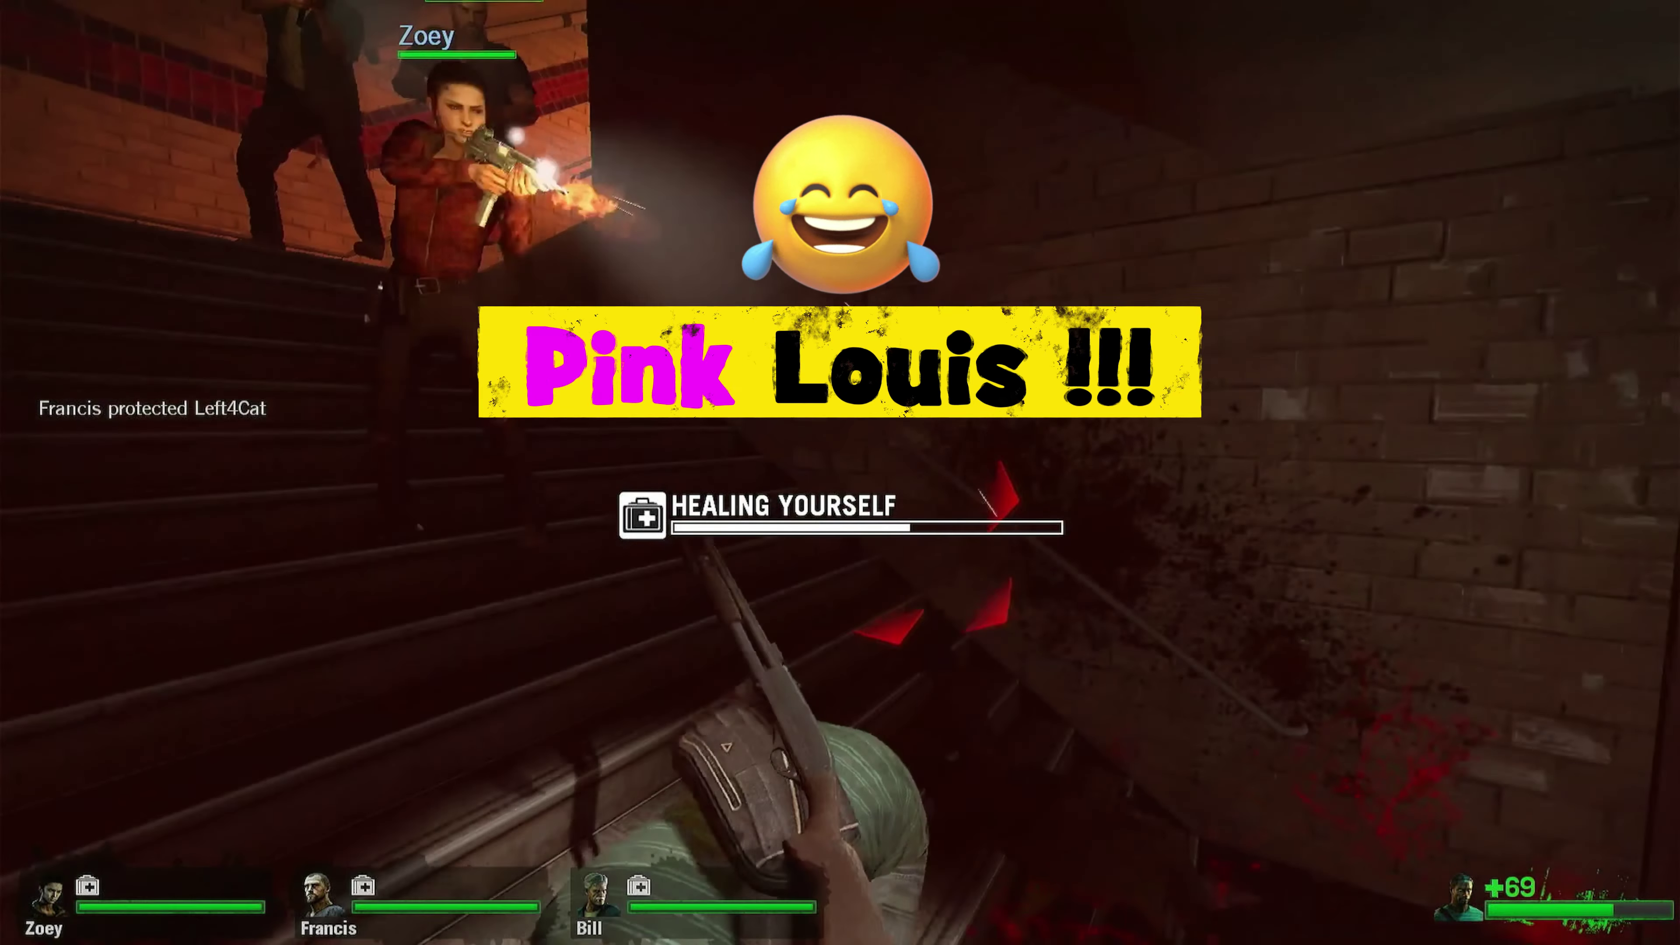